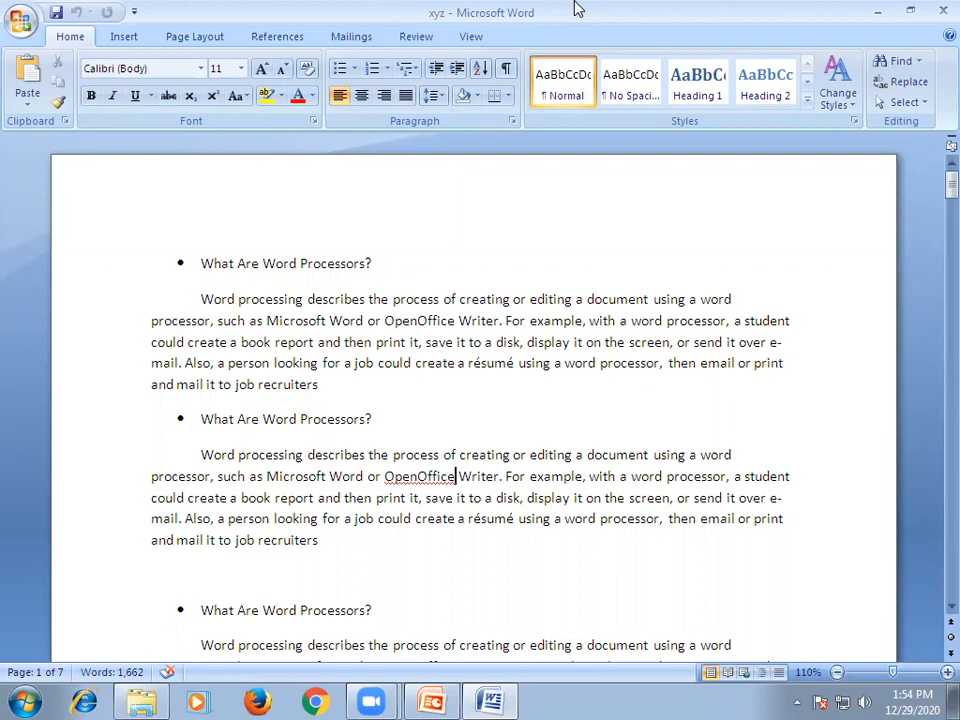
# Minimize the Word window and locate Microsoft Office Word 2007 among the installed Microsoft Office programs.
pyautogui.click(868, 8)
pyautogui.click(868, 8)
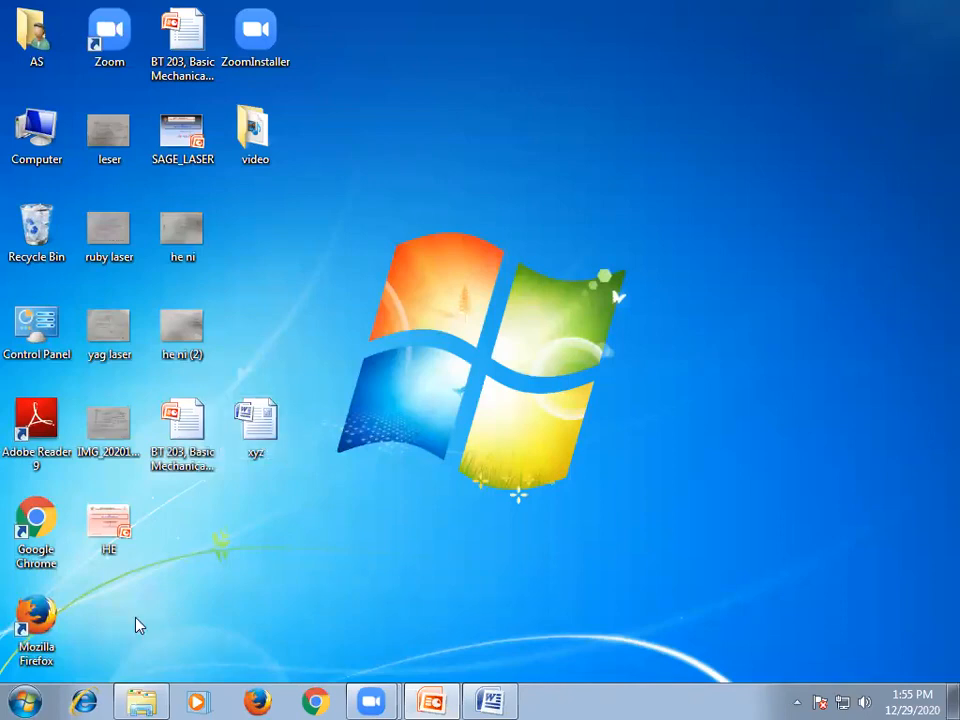
pyautogui.click(25, 700)
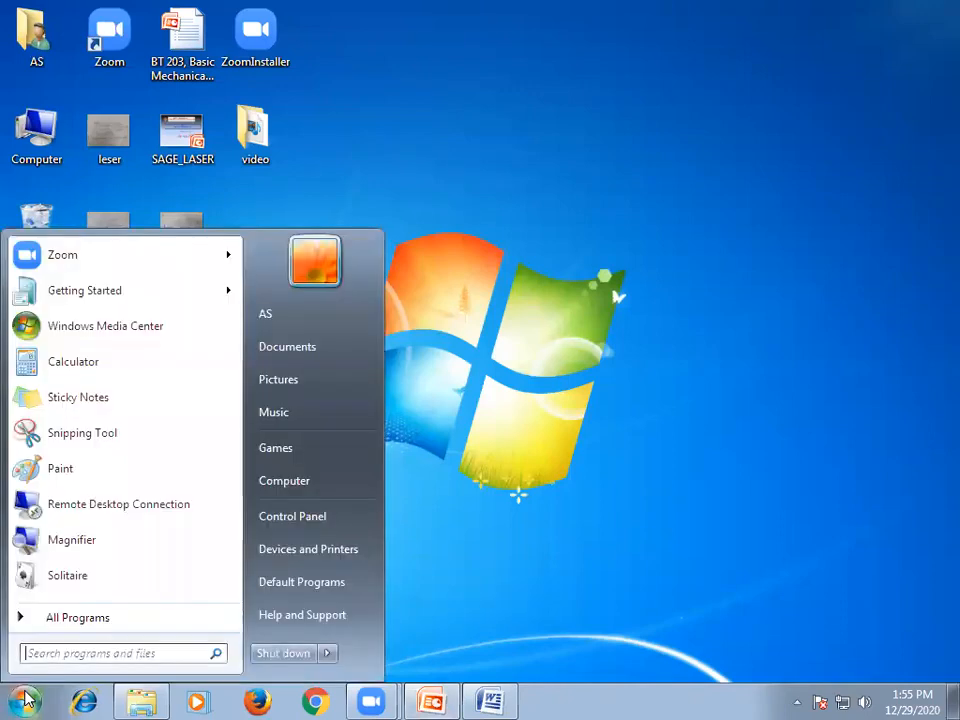
pyautogui.click(78, 619)
pyautogui.click(78, 619)
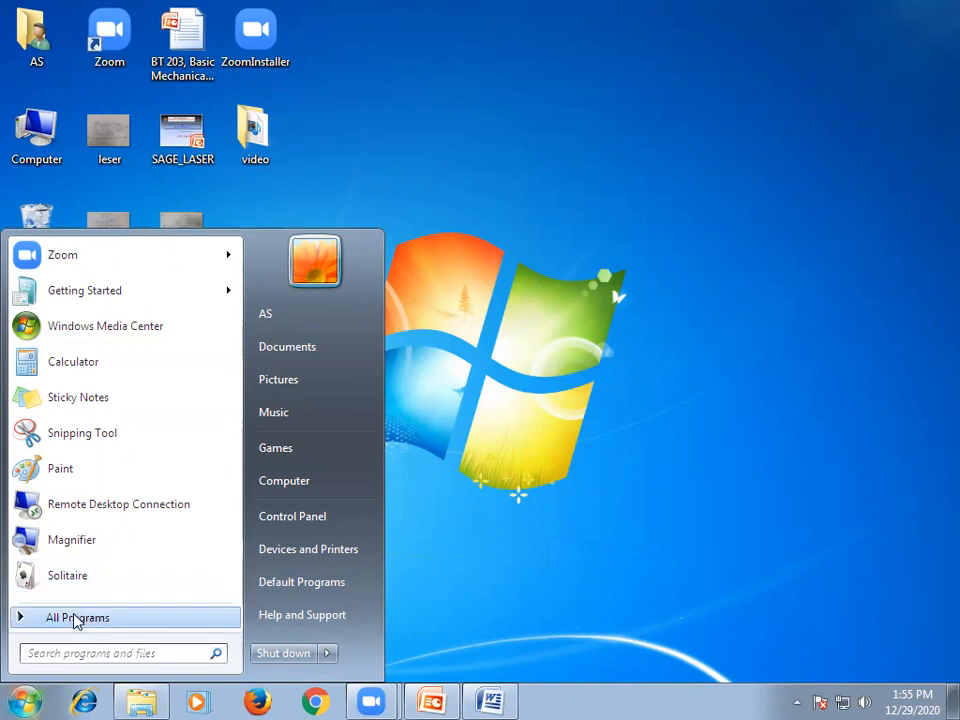
pyautogui.click(79, 620)
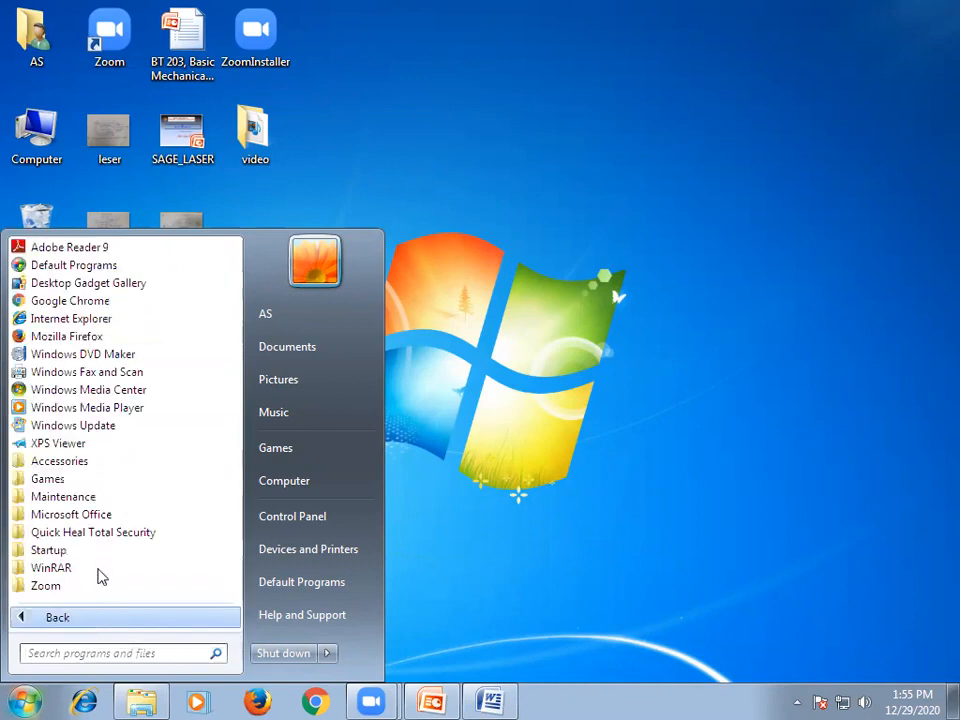
pyautogui.click(80, 516)
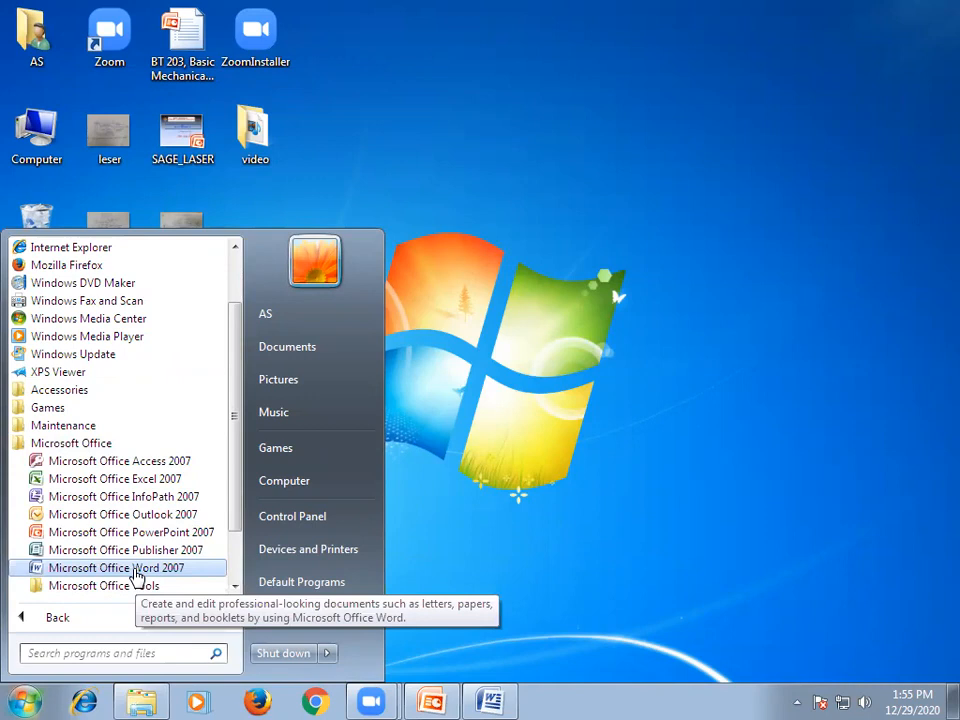
pyautogui.click(718, 430)
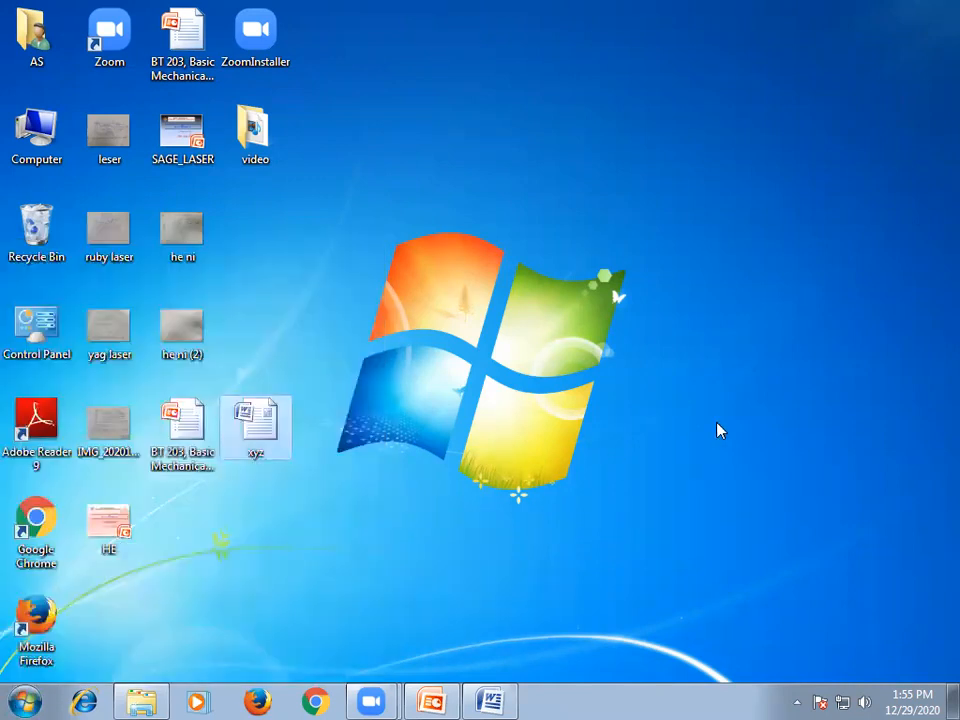
# View the general properties of the xyz document on the desktop, including file type, location, size and dates.
pyautogui.rightClick(258, 441)
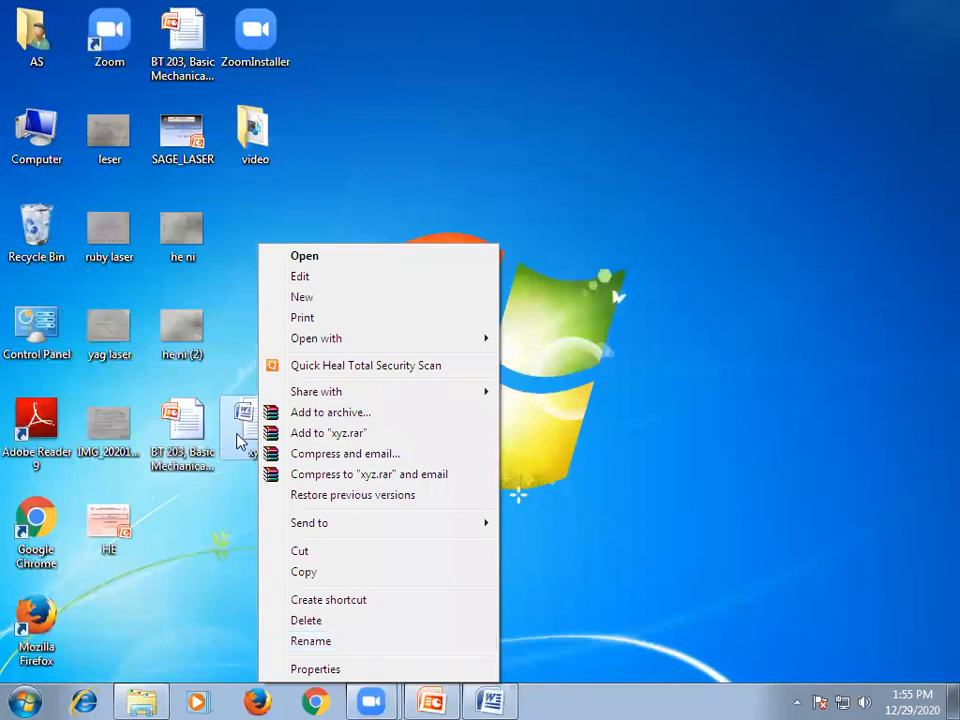
pyautogui.click(307, 669)
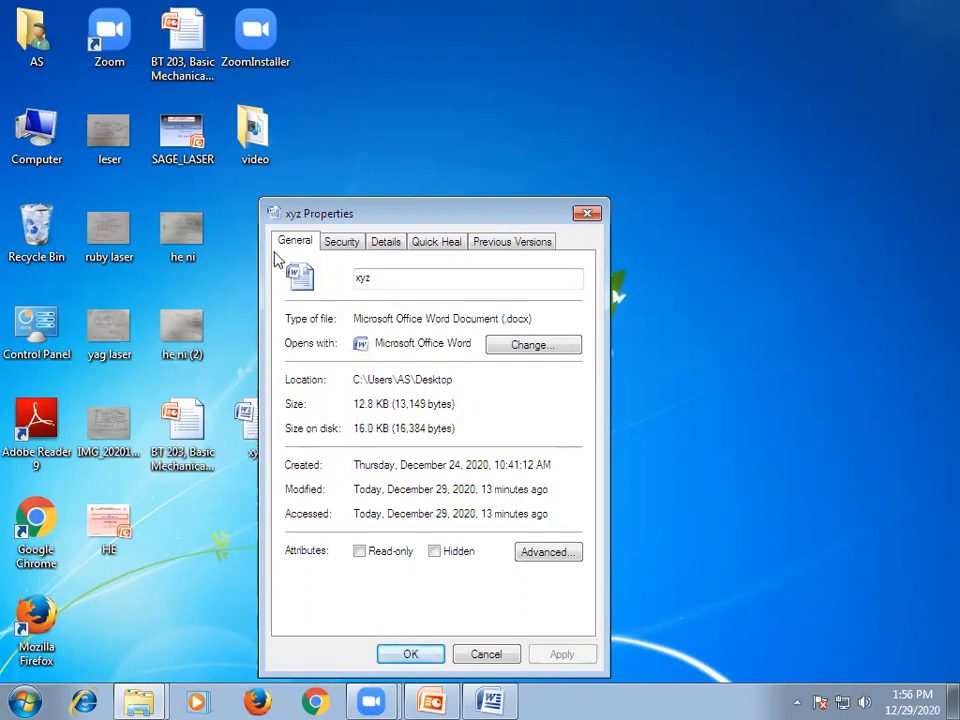
pyautogui.click(375, 279)
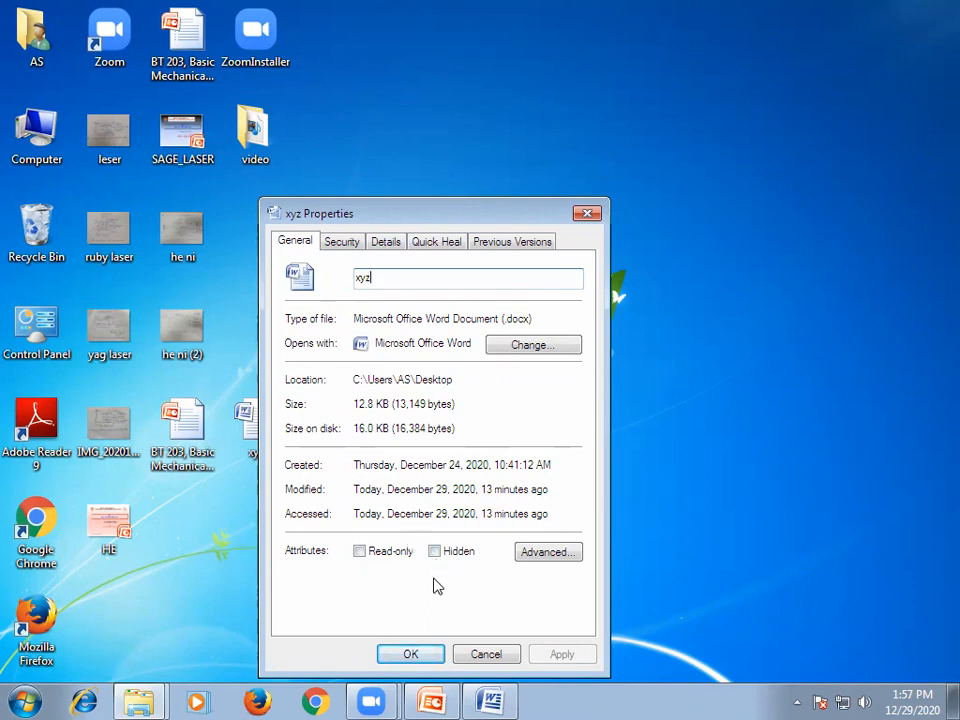
pyautogui.click(586, 214)
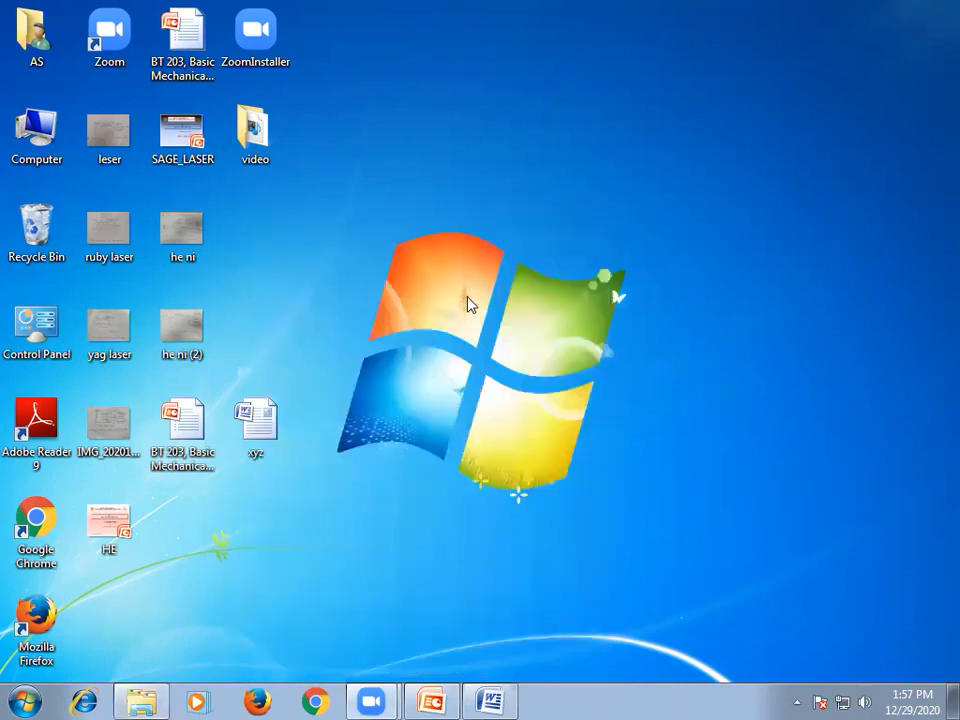
# View the general properties of the leser image on the desktop to compare its file type.
pyautogui.rightClick(102, 142)
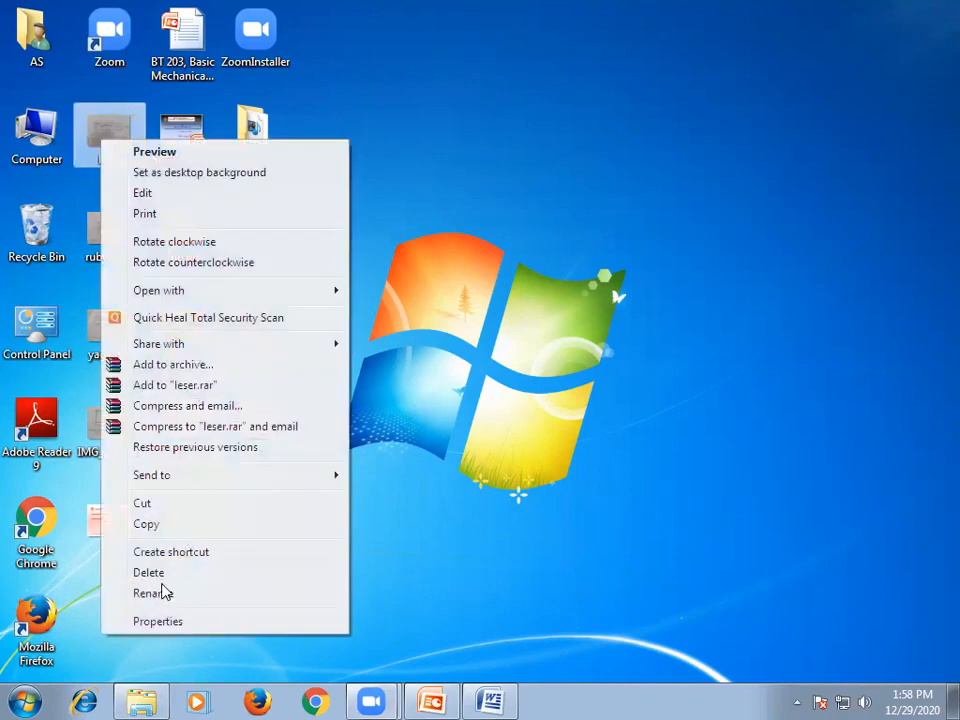
pyautogui.click(148, 624)
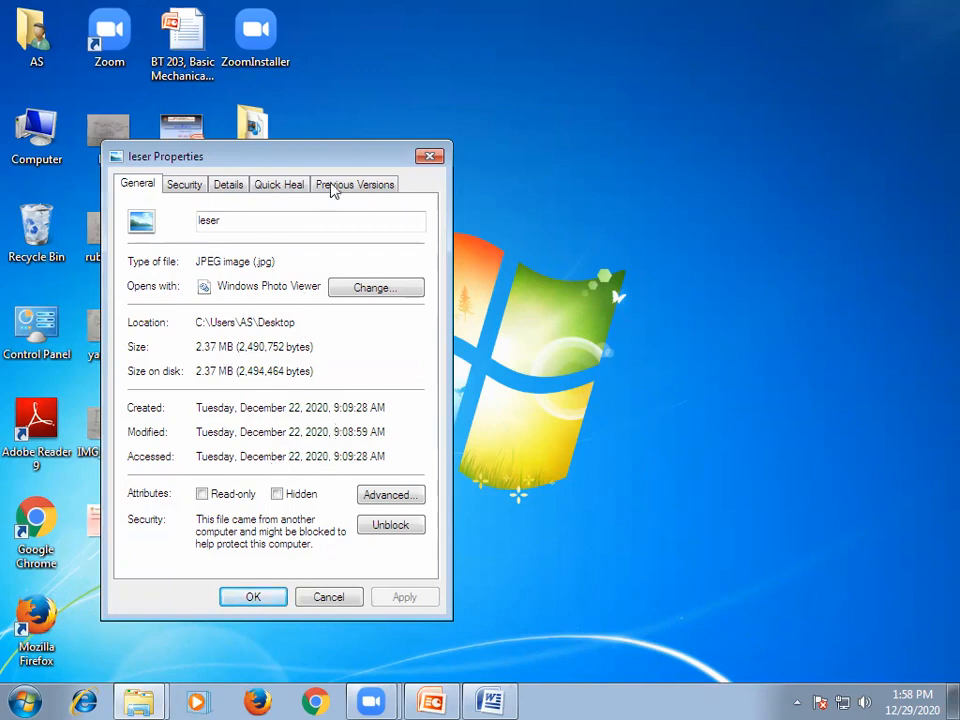
pyautogui.click(429, 156)
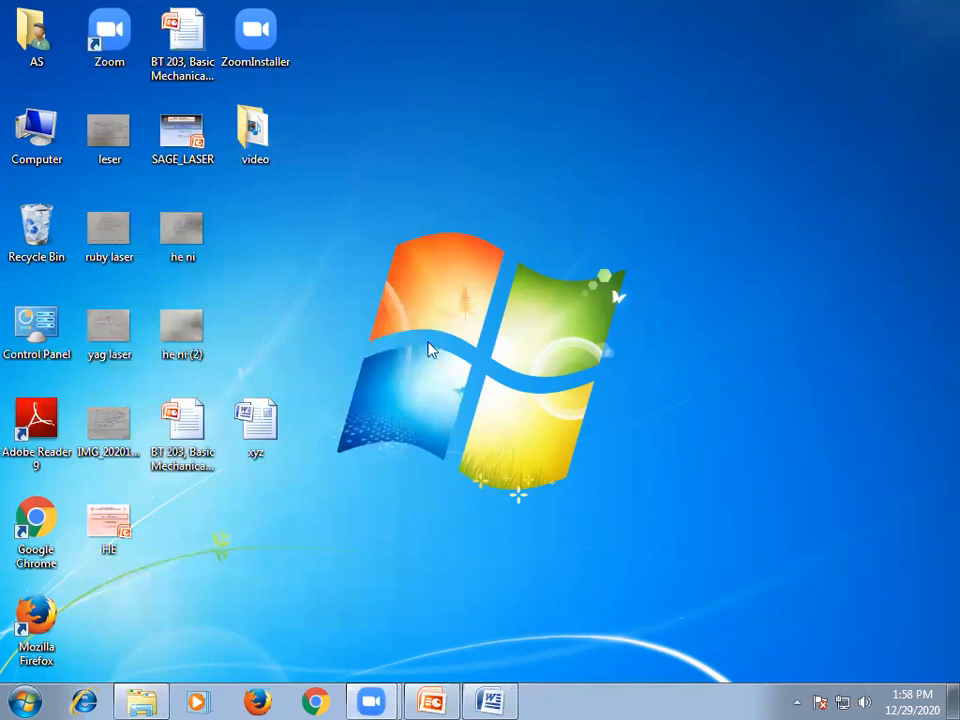
# Switch back to the xyz document in Word and look through its repeated sections down to page 4.
pyautogui.click(490, 700)
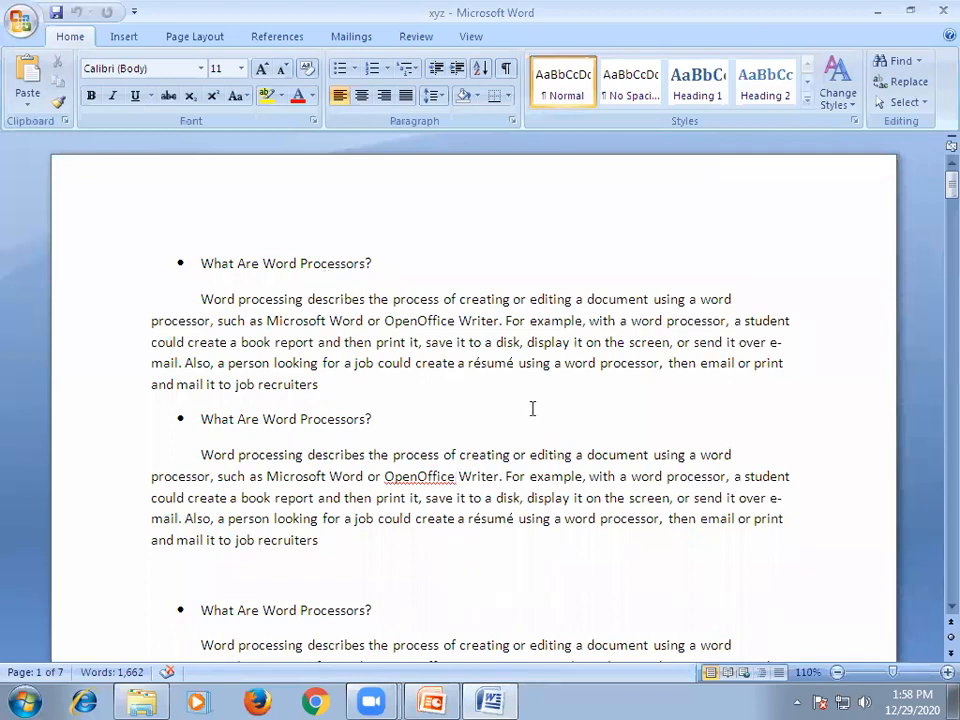
pyautogui.scroll(-5, 531, 407)
pyautogui.scroll(-20, 531, 408)
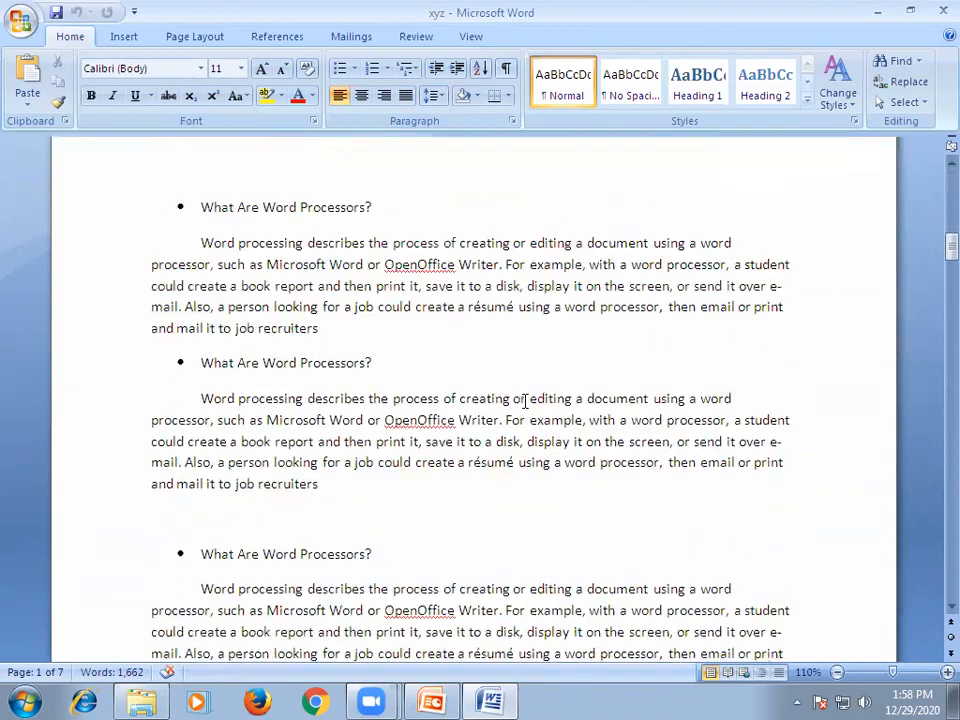
pyautogui.scroll(-5, 523, 397)
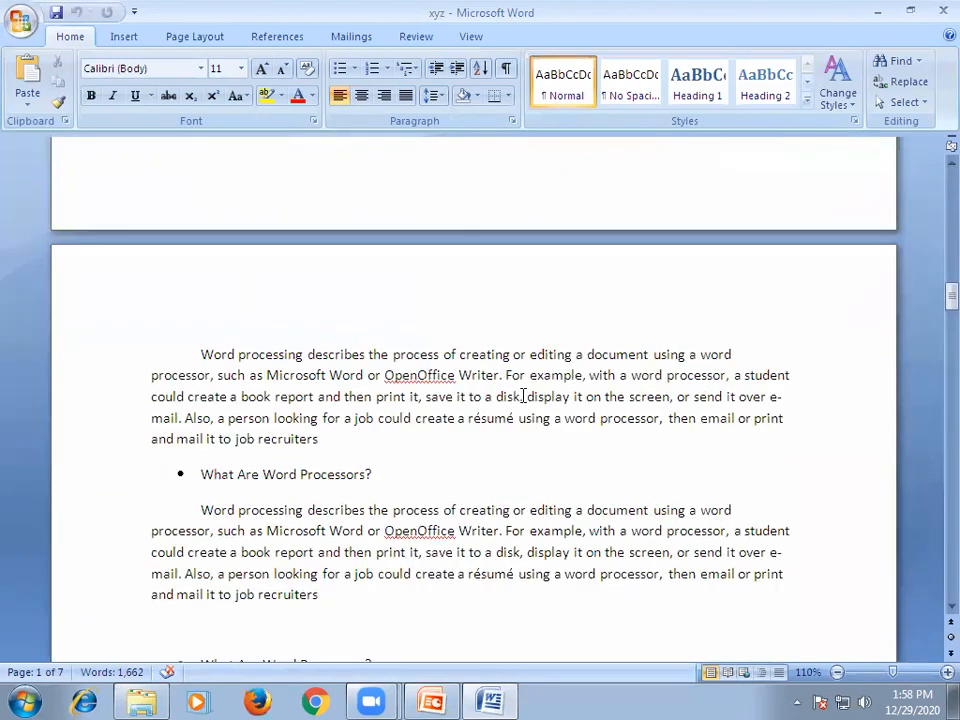
pyautogui.scroll(-8, 523, 396)
pyautogui.scroll(-8, 523, 396)
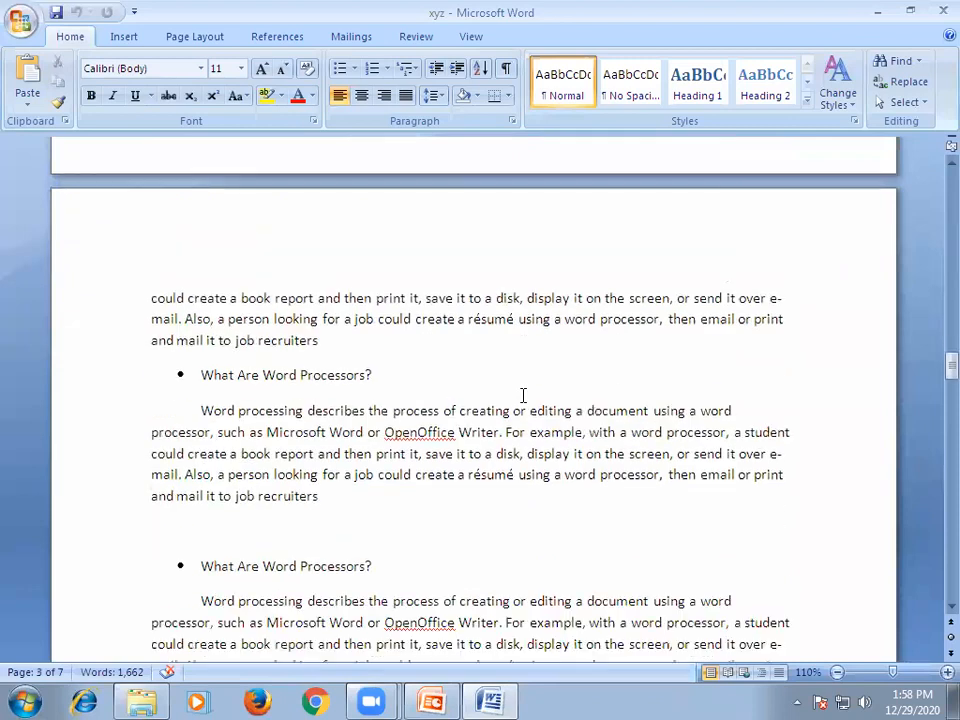
pyautogui.scroll(-4, 523, 396)
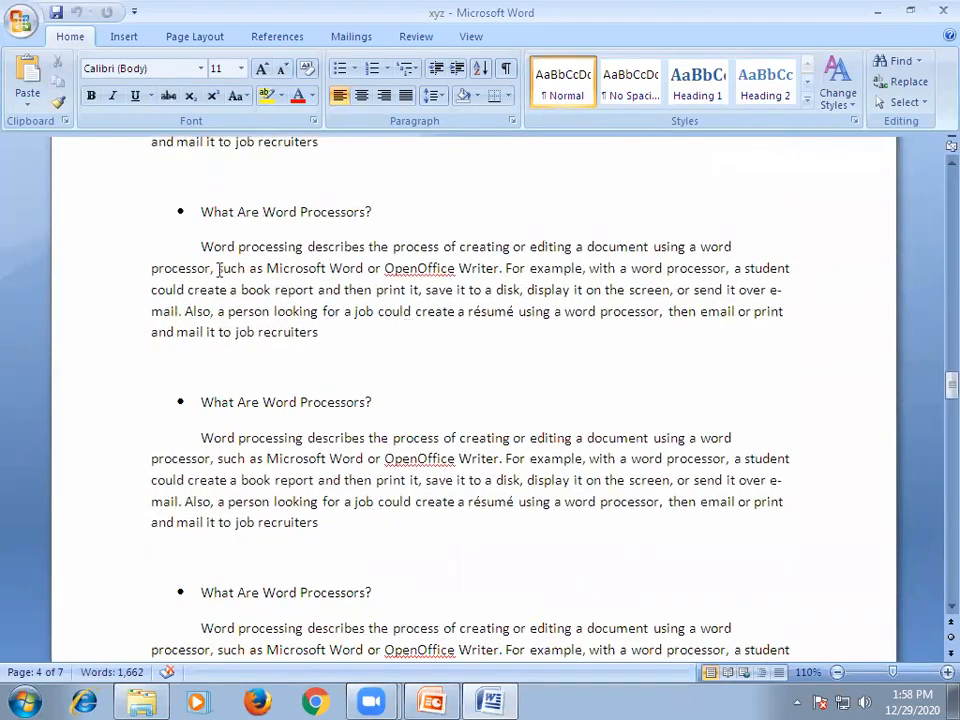
# Select one "What Are Word Processors?" heading together with its paragraph on page 4, and review the surrounding sections.
pyautogui.moveTo(201, 213); pyautogui.dragTo(371, 328)
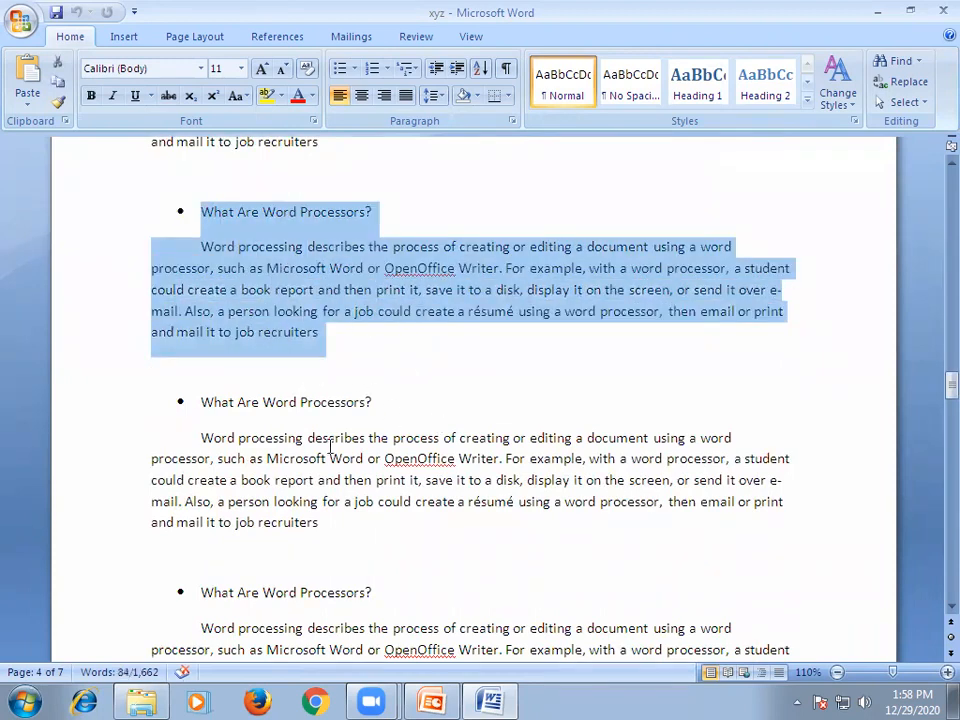
pyautogui.scroll(-5, 338, 465)
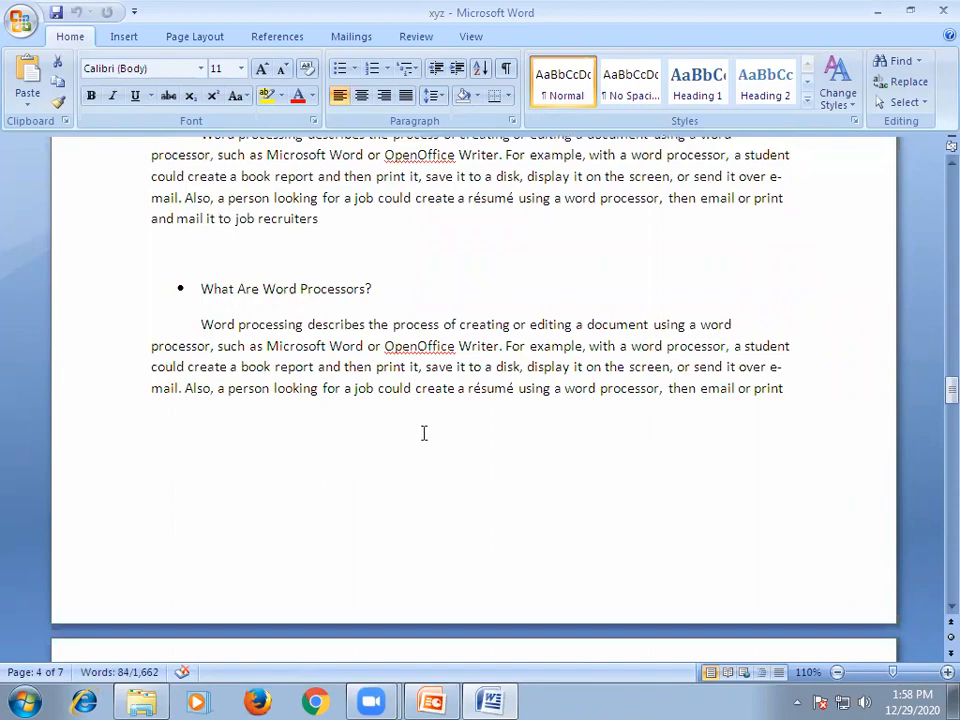
pyautogui.scroll(16, 440, 445)
pyautogui.scroll(10, 440, 438)
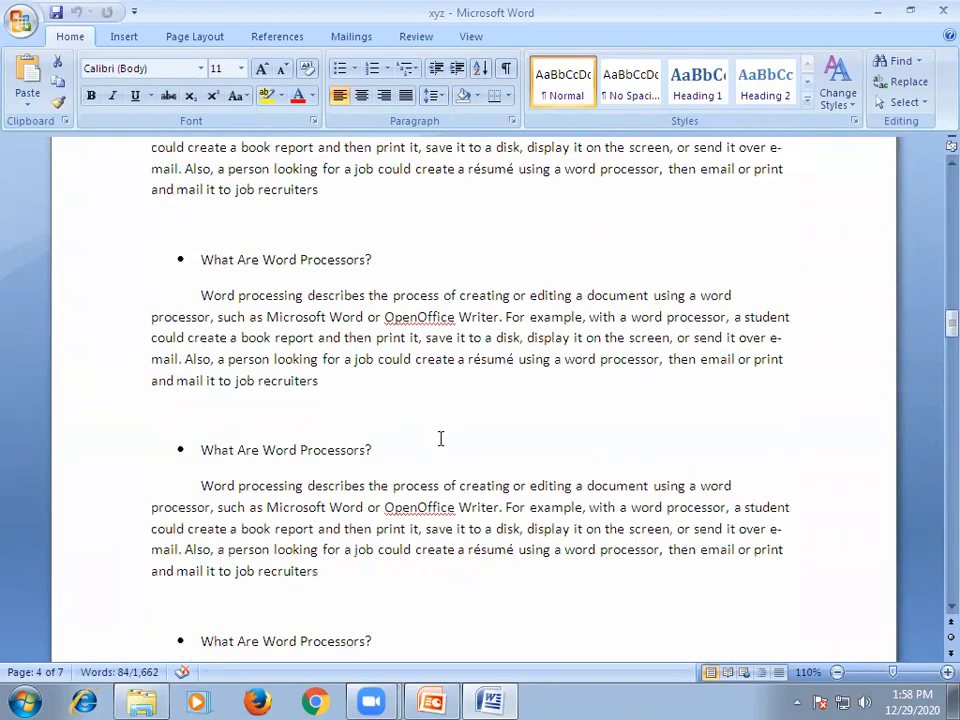
pyautogui.scroll(10, 440, 439)
pyautogui.scroll(20, 440, 438)
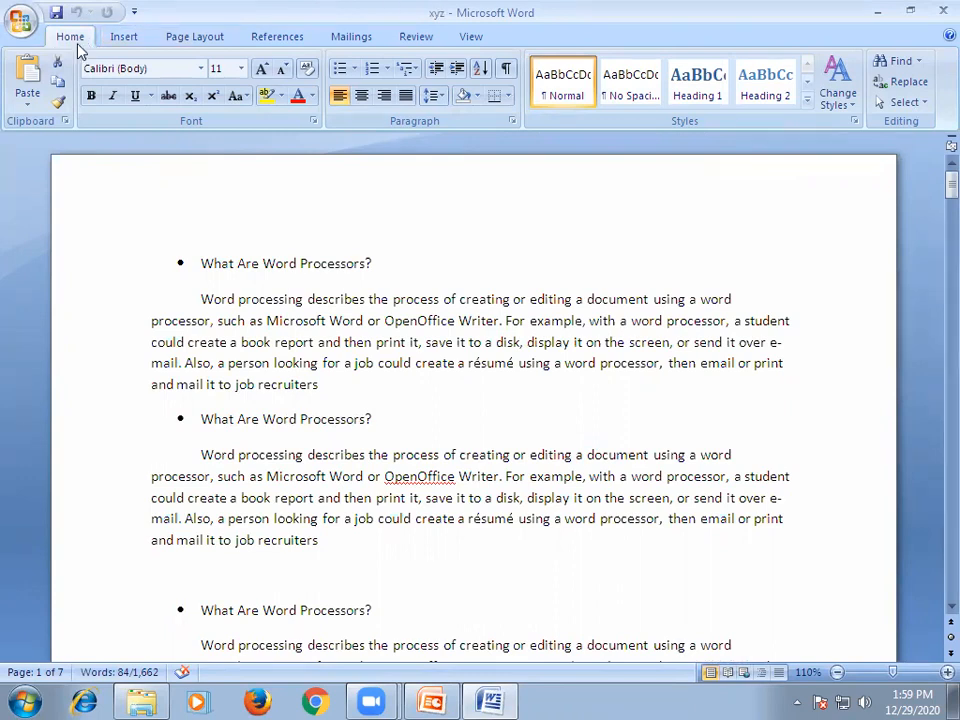
# Review the available file commands for the document, including the Save, Save As, Print, Prepare, Send and Publish options.
pyautogui.click(21, 24)
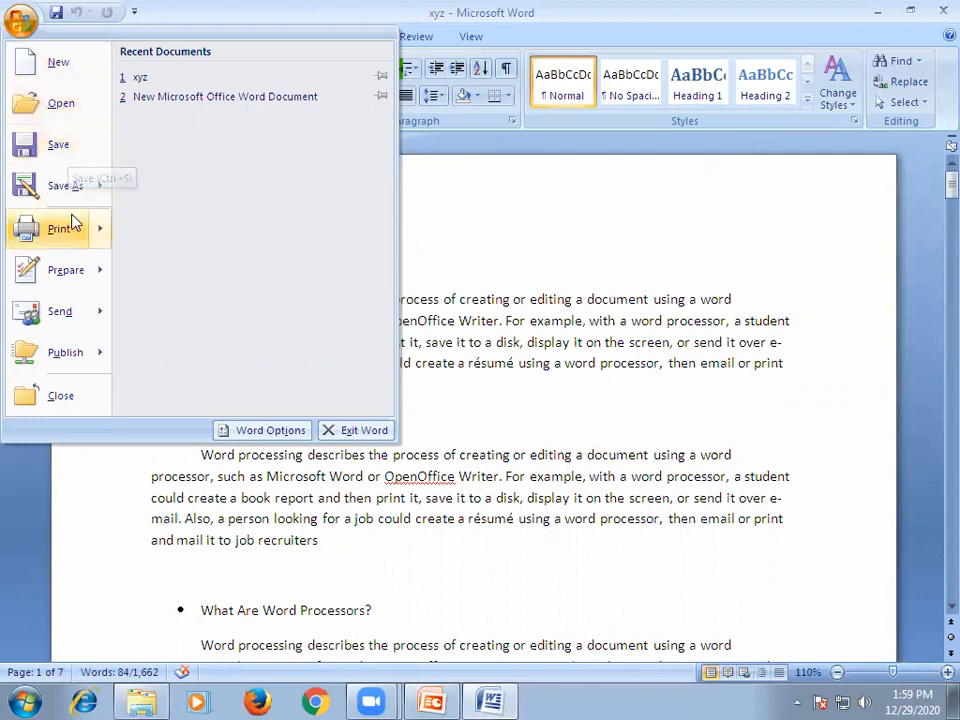
pyautogui.moveTo(70, 188)
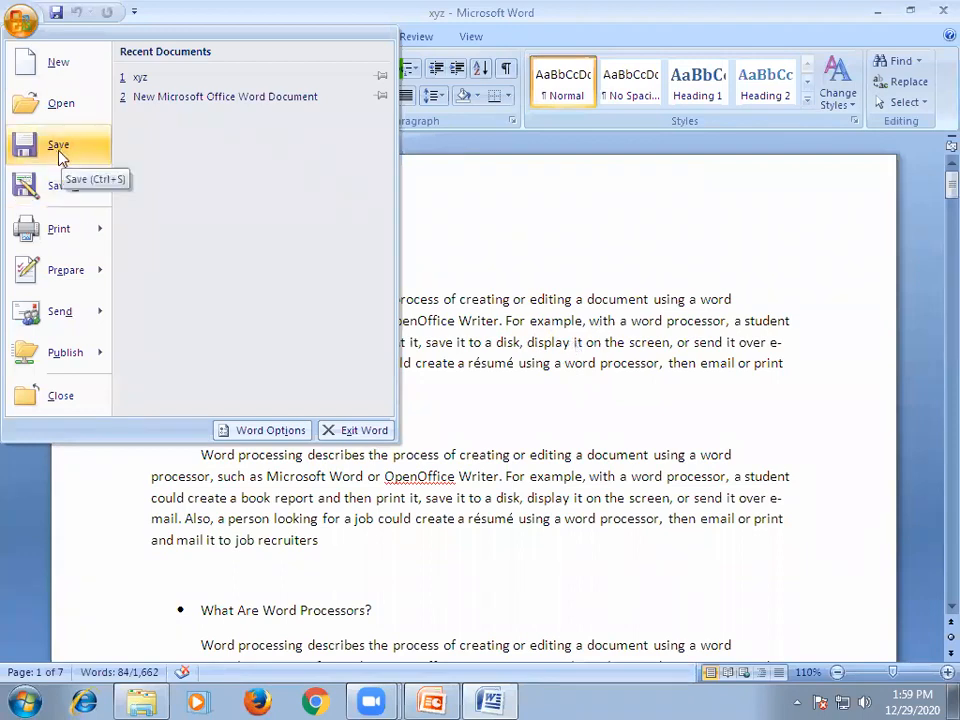
pyautogui.moveTo(44, 238)
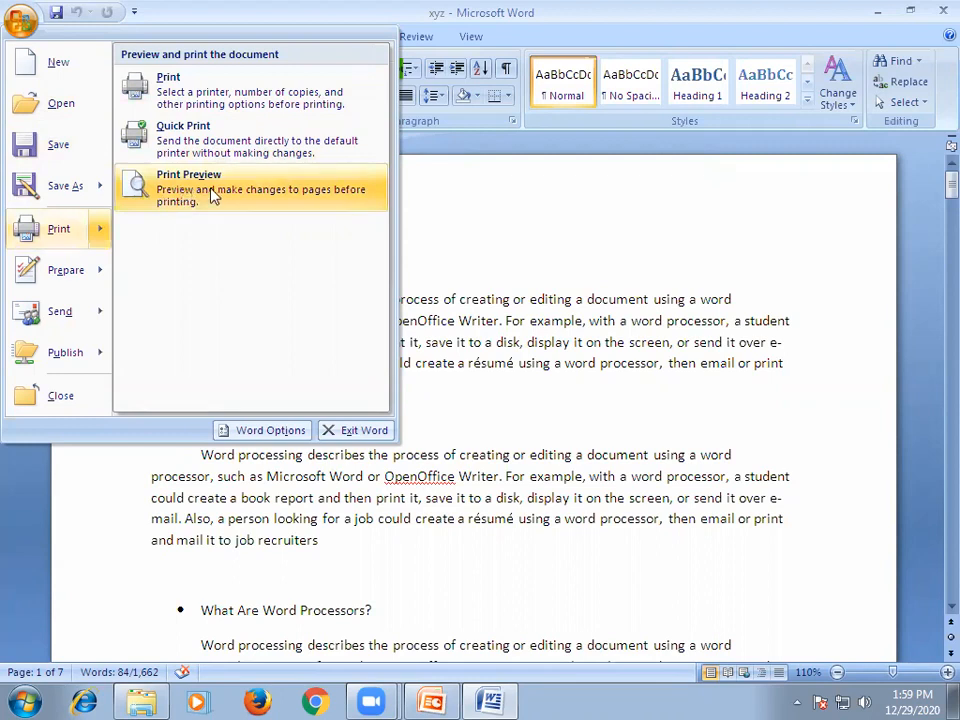
pyautogui.moveTo(58, 277)
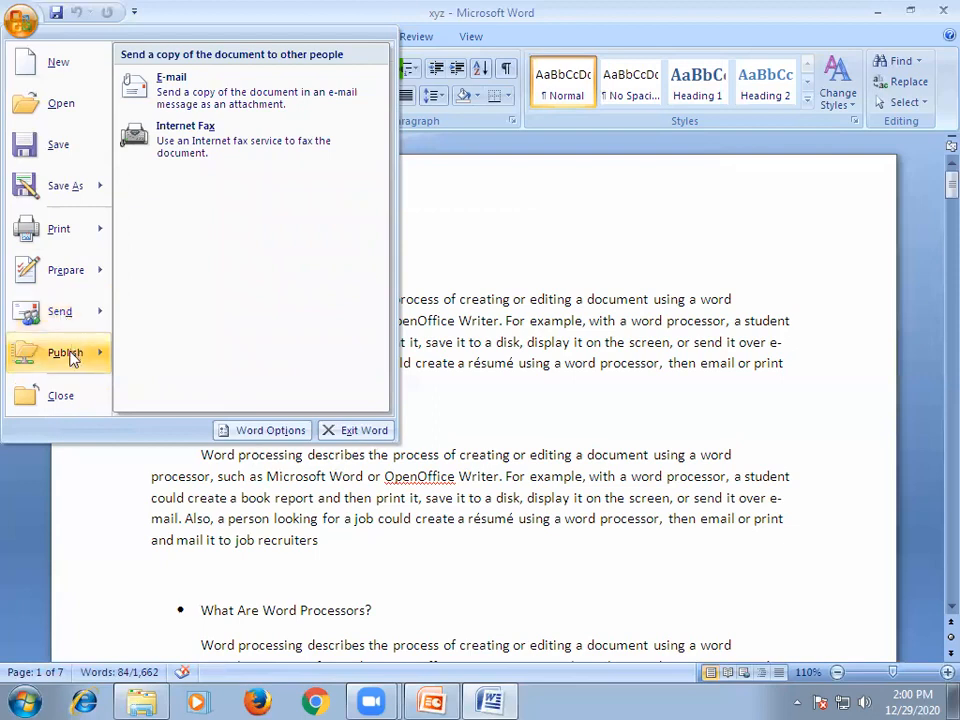
pyautogui.moveTo(72, 360)
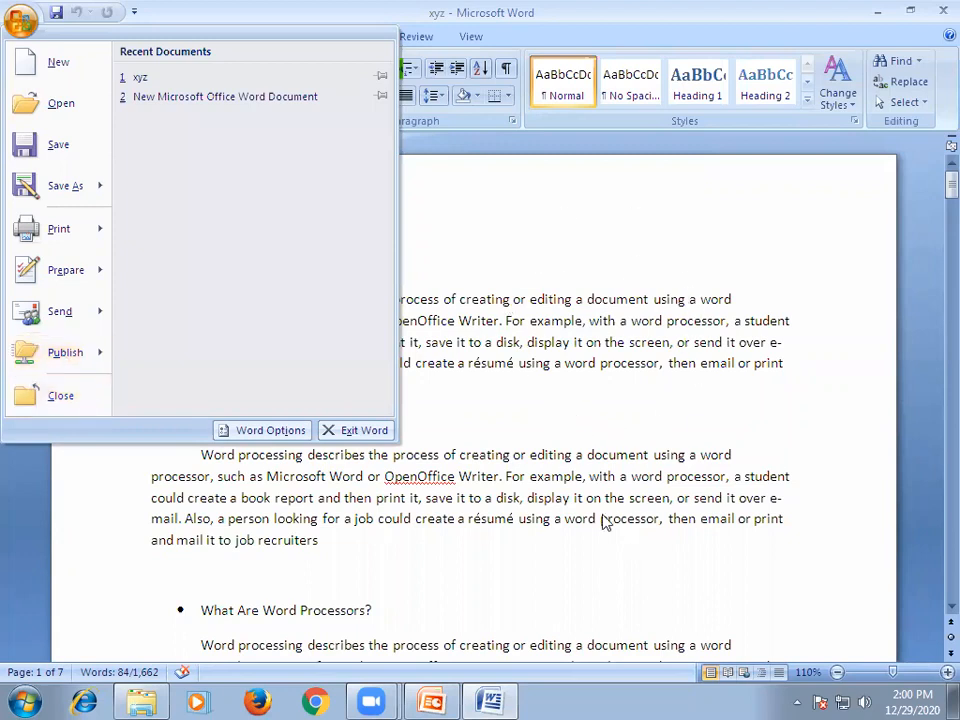
pyautogui.click(489, 216)
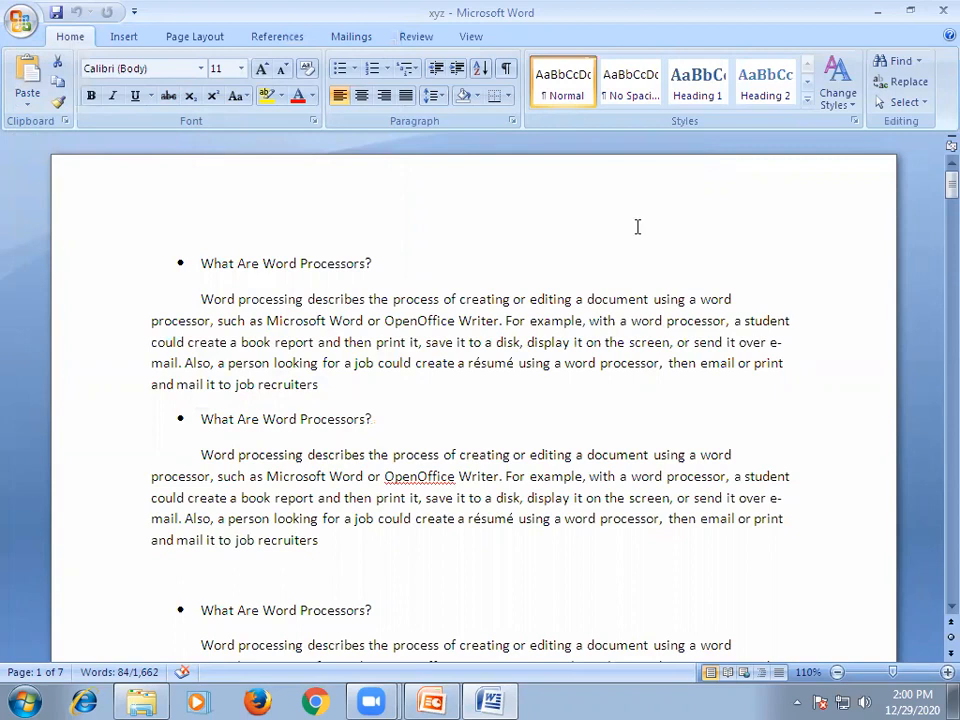
# Close the xyz document and save its changes.
pyautogui.click(936, 12)
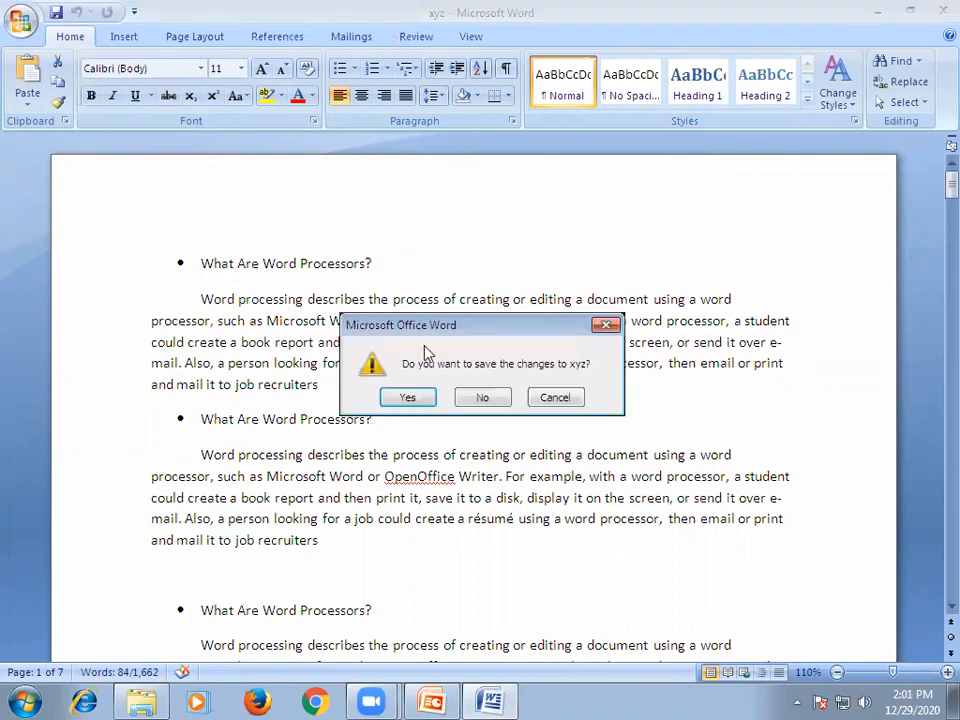
pyautogui.click(392, 401)
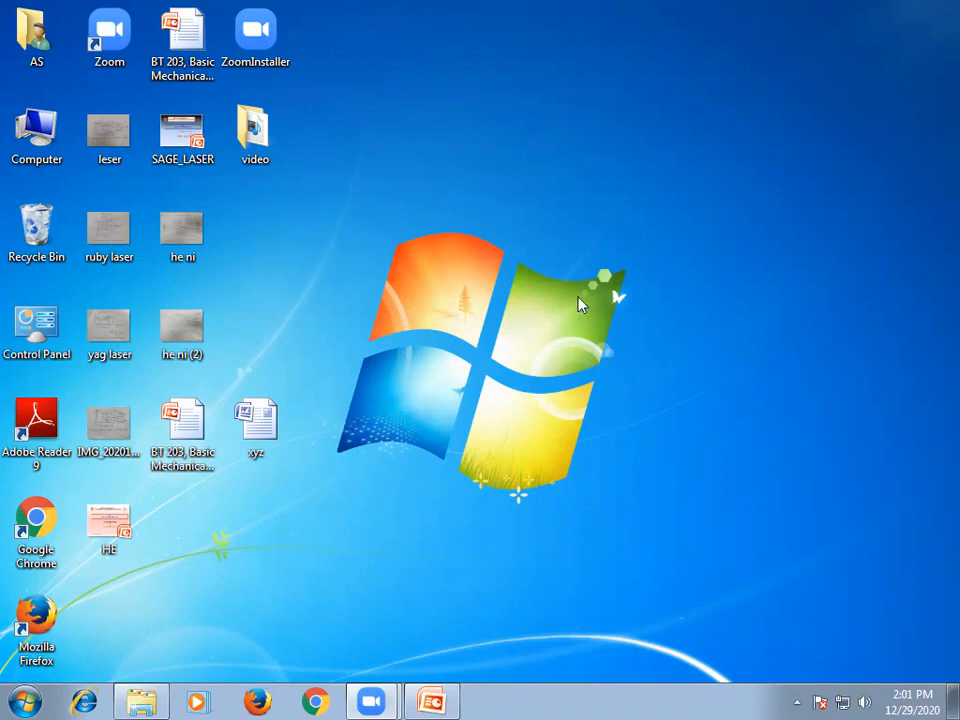
# Launch Microsoft Office Word 2007 from the installed programs and reopen the recent document xyz.
pyautogui.click(26, 699)
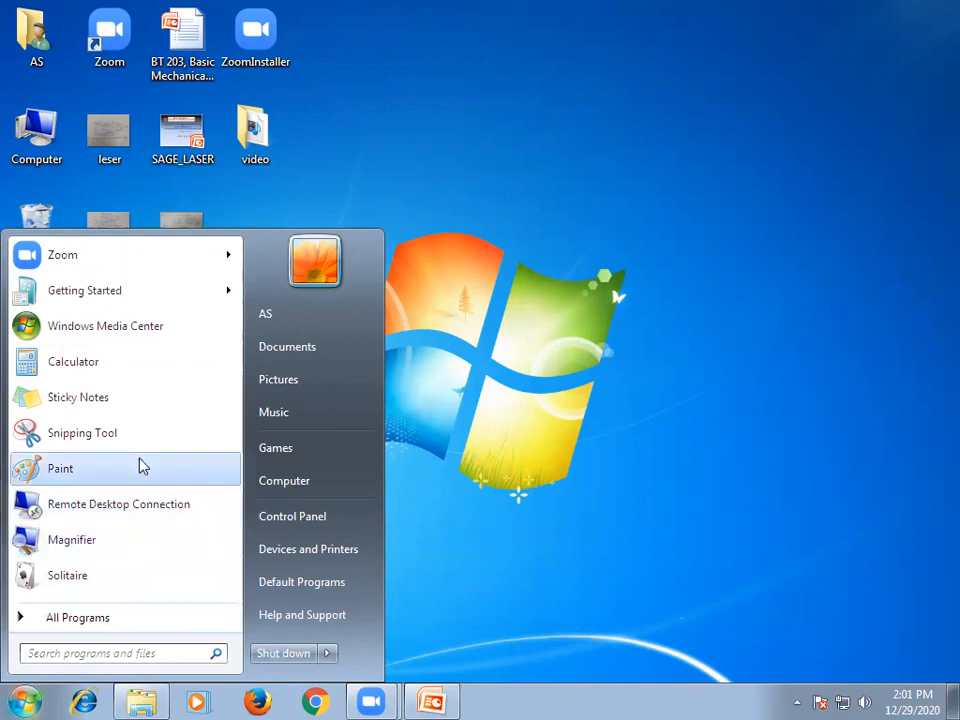
pyautogui.click(75, 617)
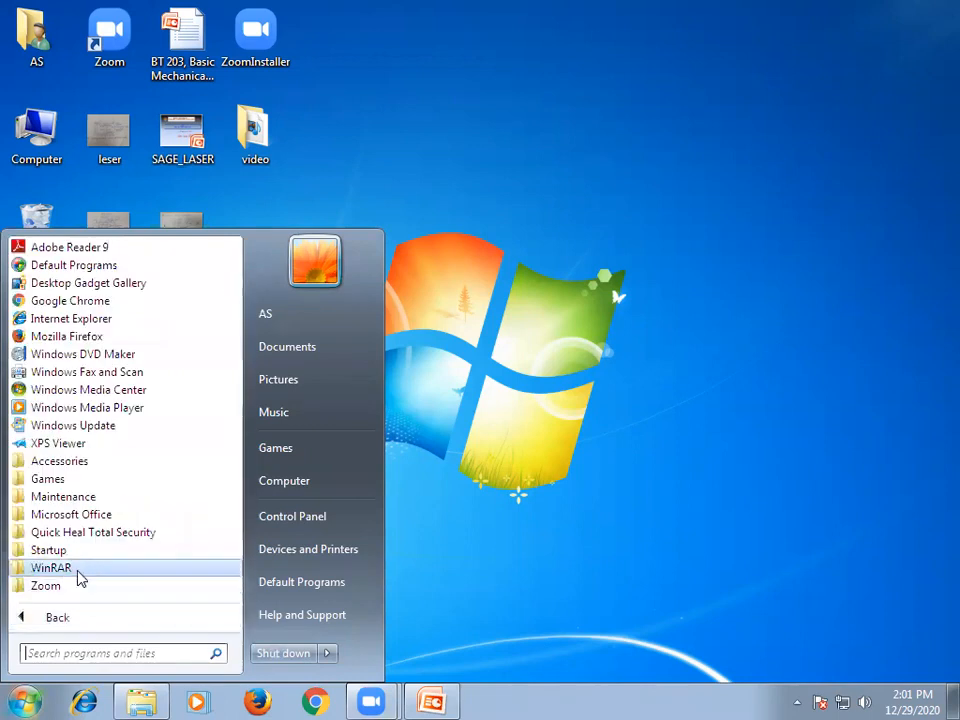
pyautogui.click(78, 516)
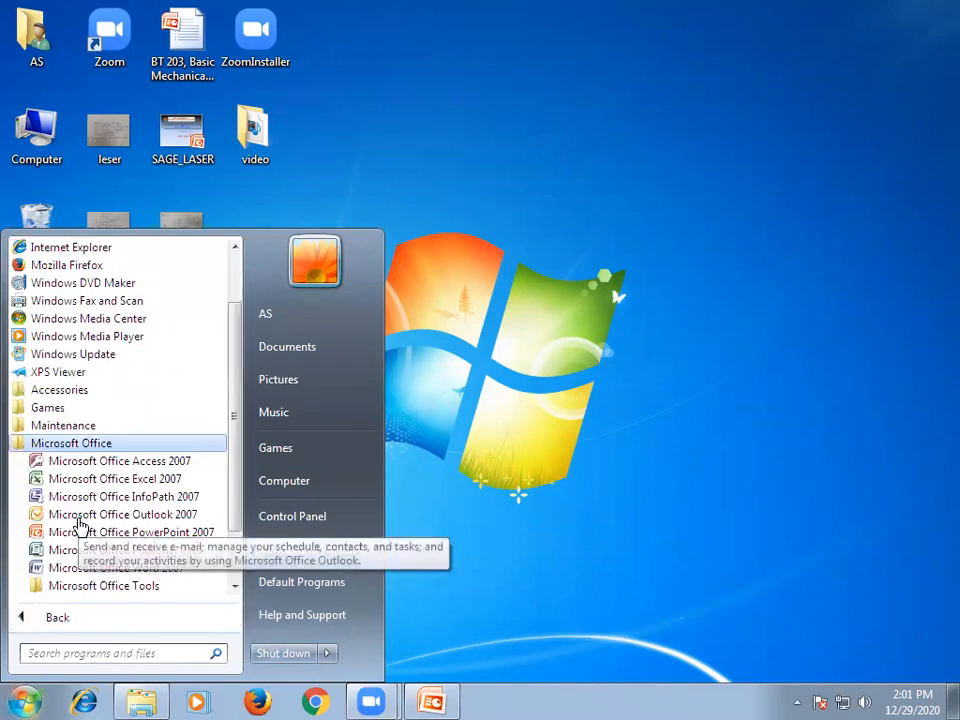
pyautogui.click(166, 568)
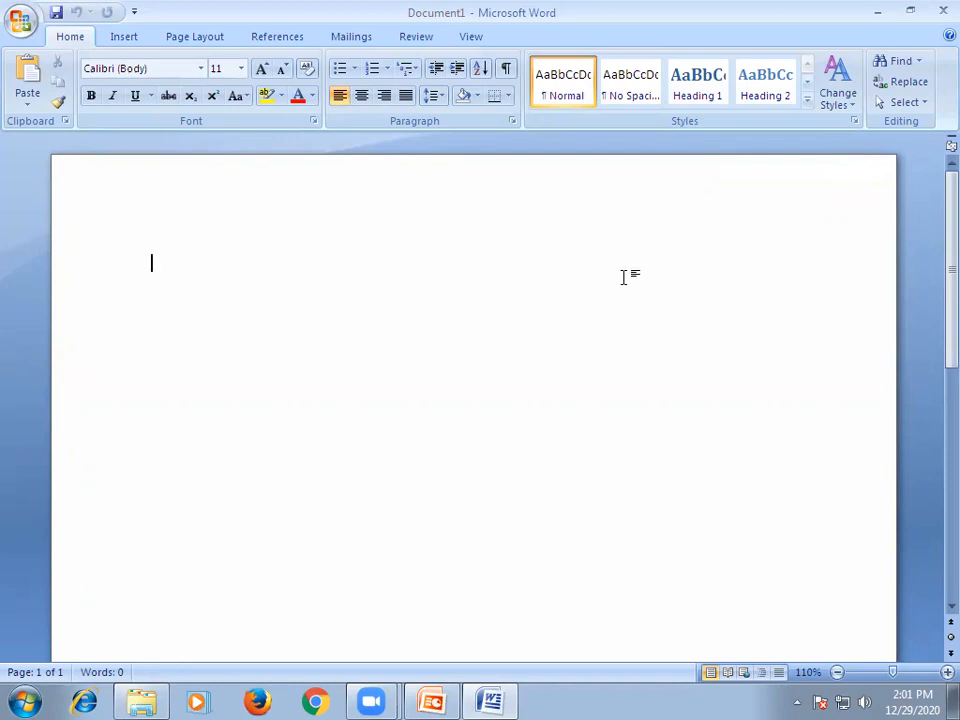
pyautogui.click(21, 22)
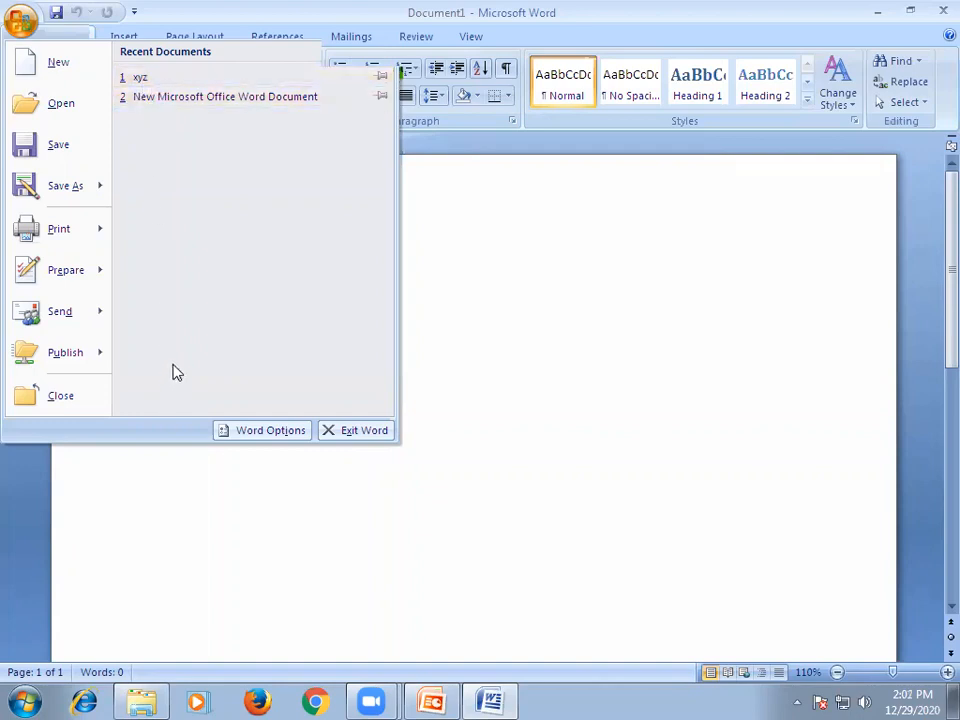
pyautogui.click(139, 79)
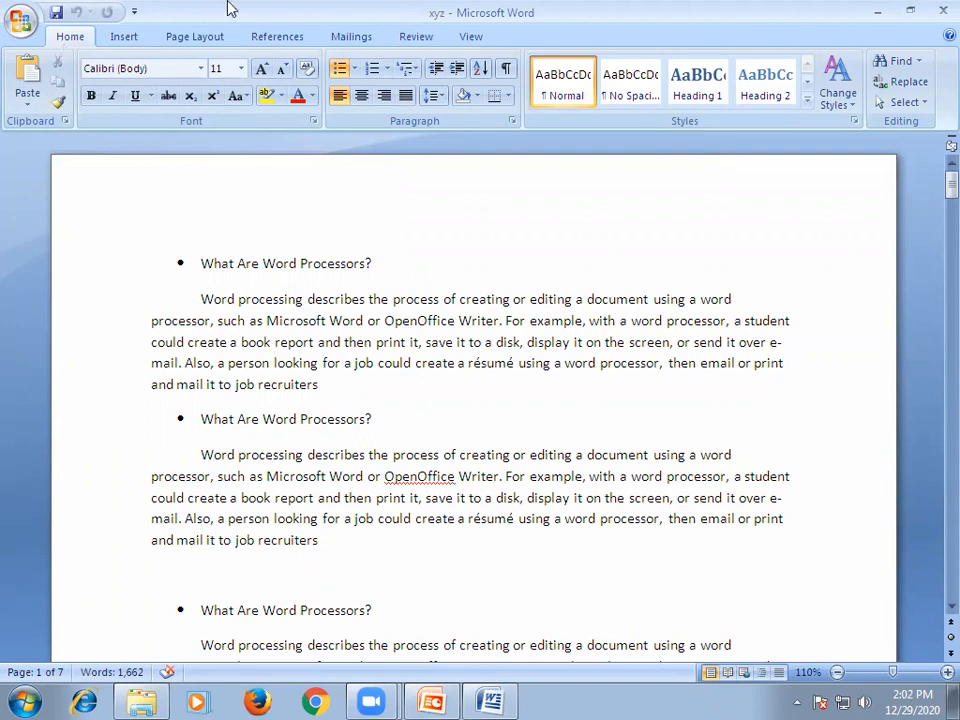
# Review the ribbon's command groups for Home, Insert, Page Layout and References, ending on the Home commands.
pyautogui.click(21, 24)
pyautogui.click(21, 27)
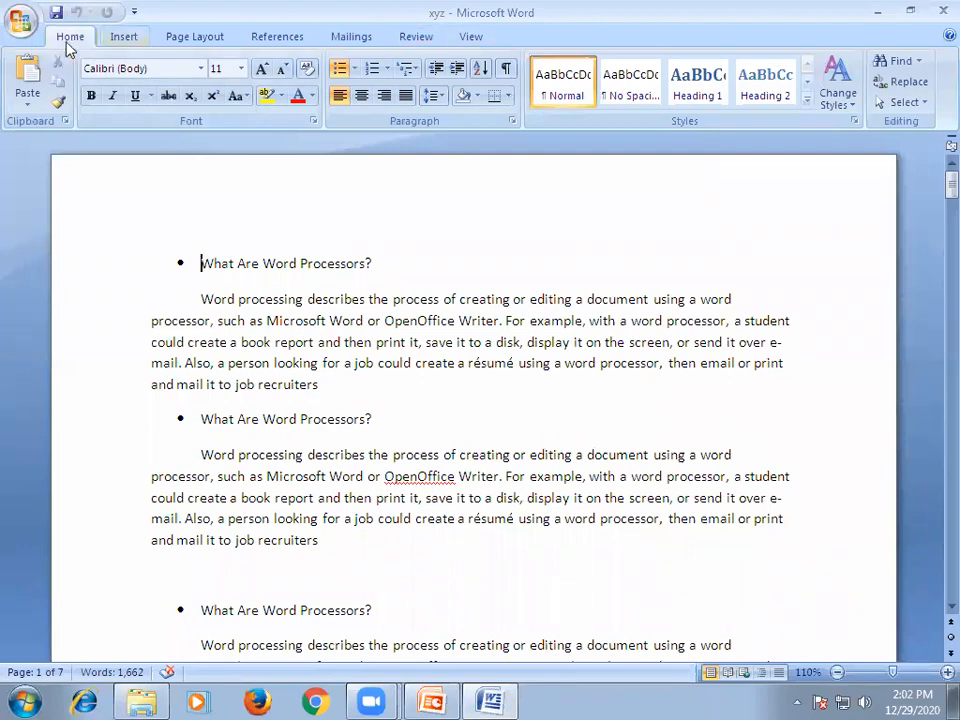
pyautogui.click(123, 37)
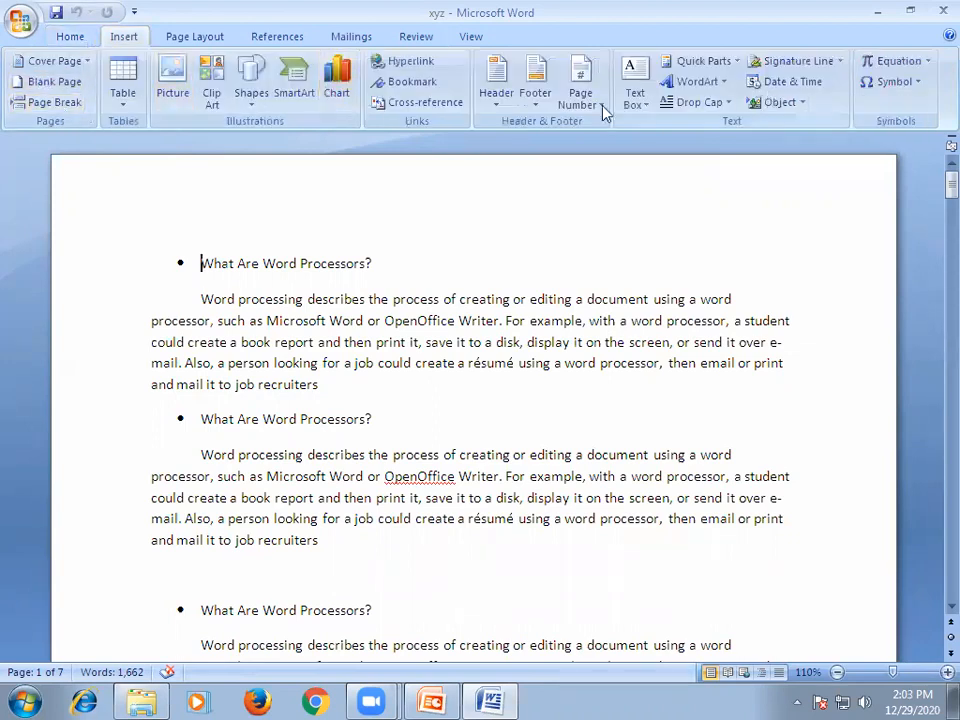
pyautogui.click(195, 36)
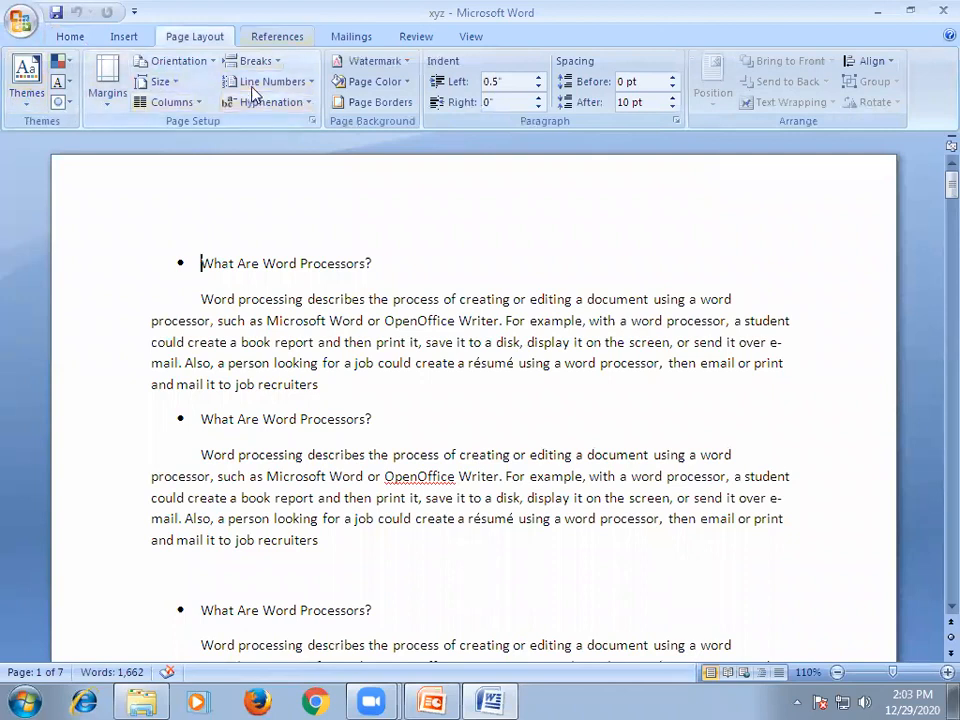
pyautogui.scroll(-1, 252, 89)
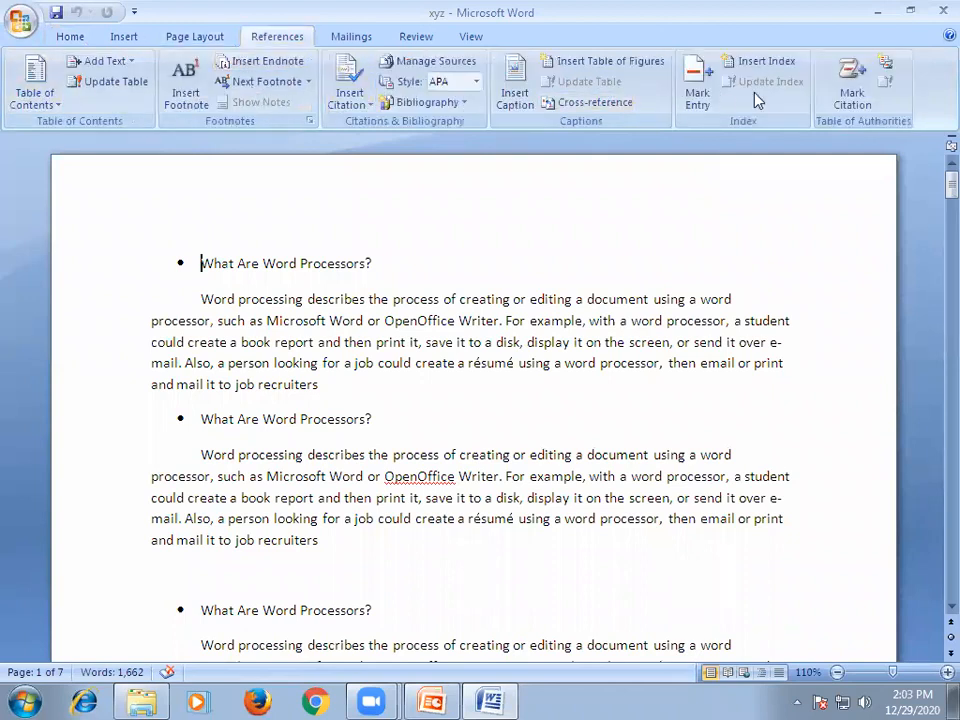
pyautogui.click(70, 38)
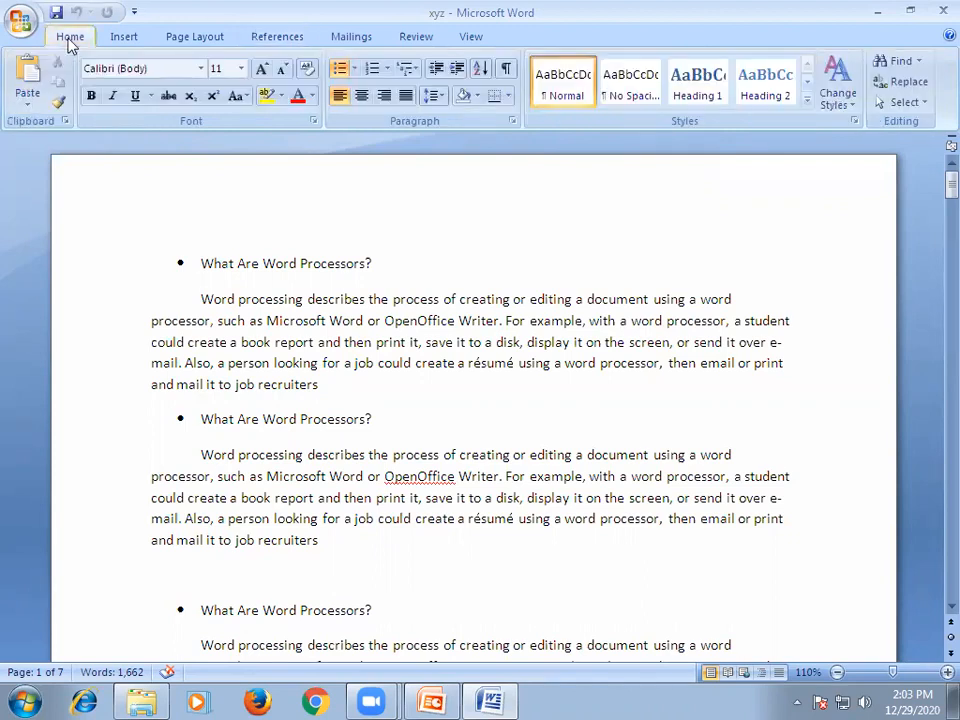
# Format the first "What Are Word Processors?" heading and its paragraph in Arial Black at size 11.
pyautogui.click(201, 265)
pyautogui.moveTo(197, 263); pyautogui.dragTo(350, 381)
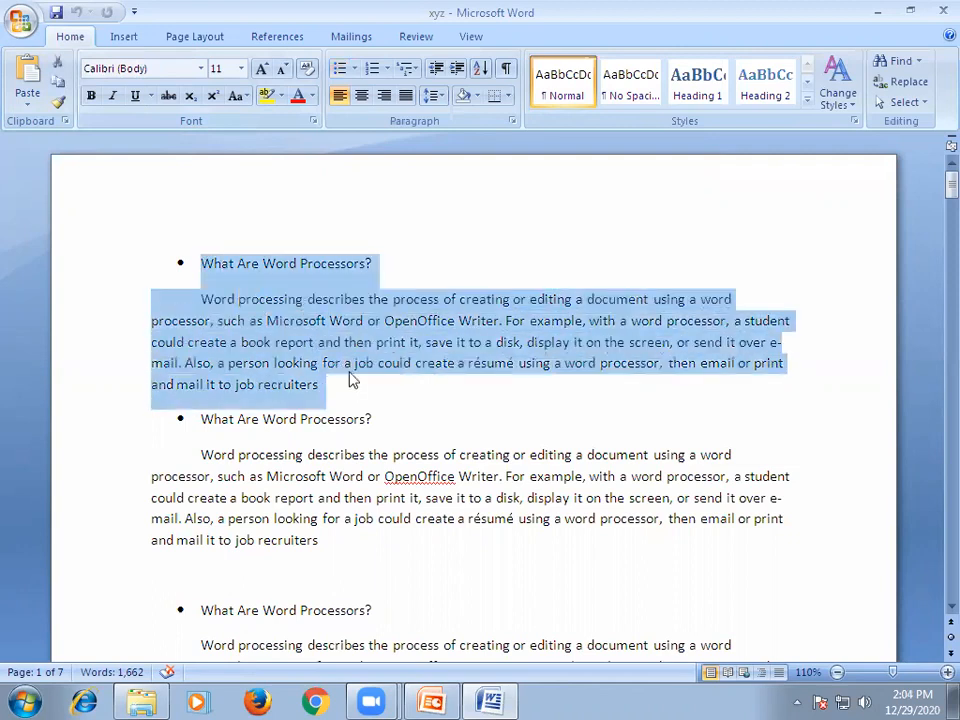
pyautogui.click(86, 68)
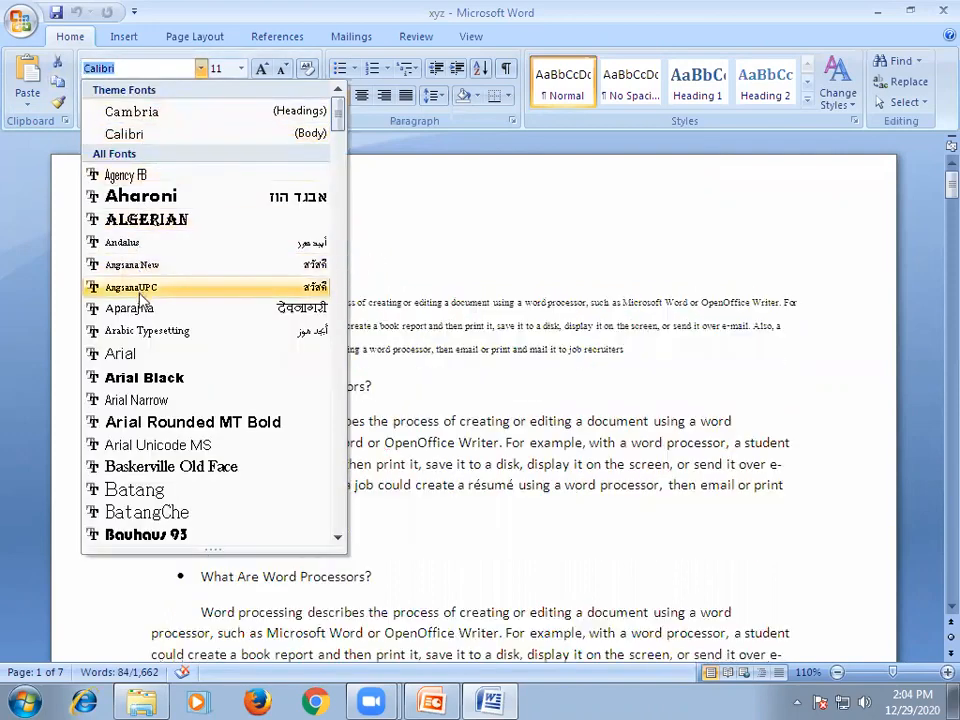
pyautogui.click(130, 378)
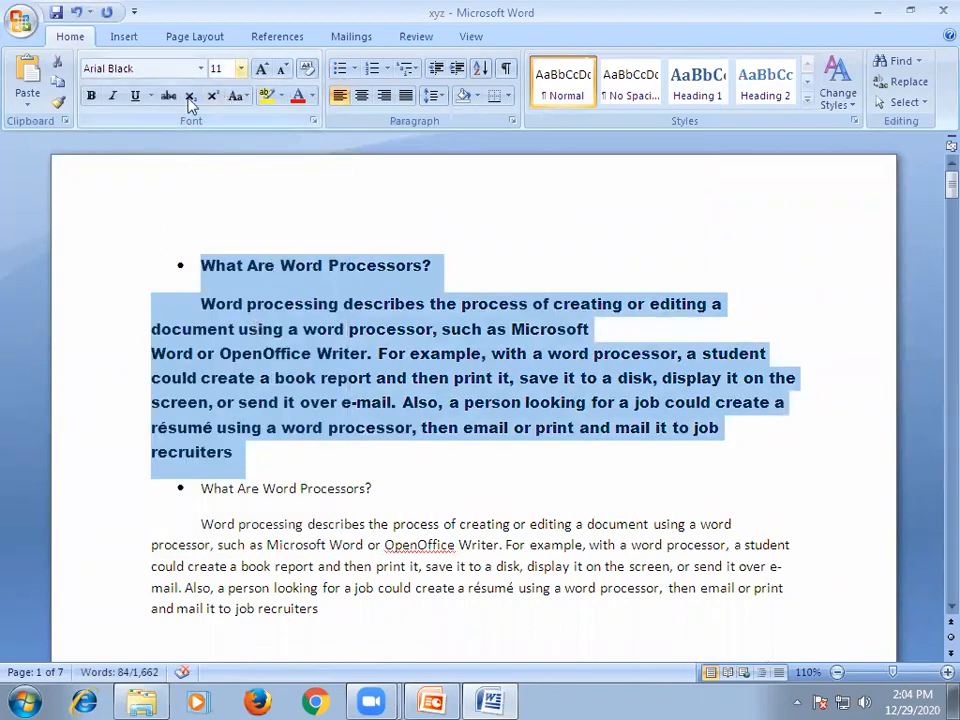
pyautogui.click(241, 69)
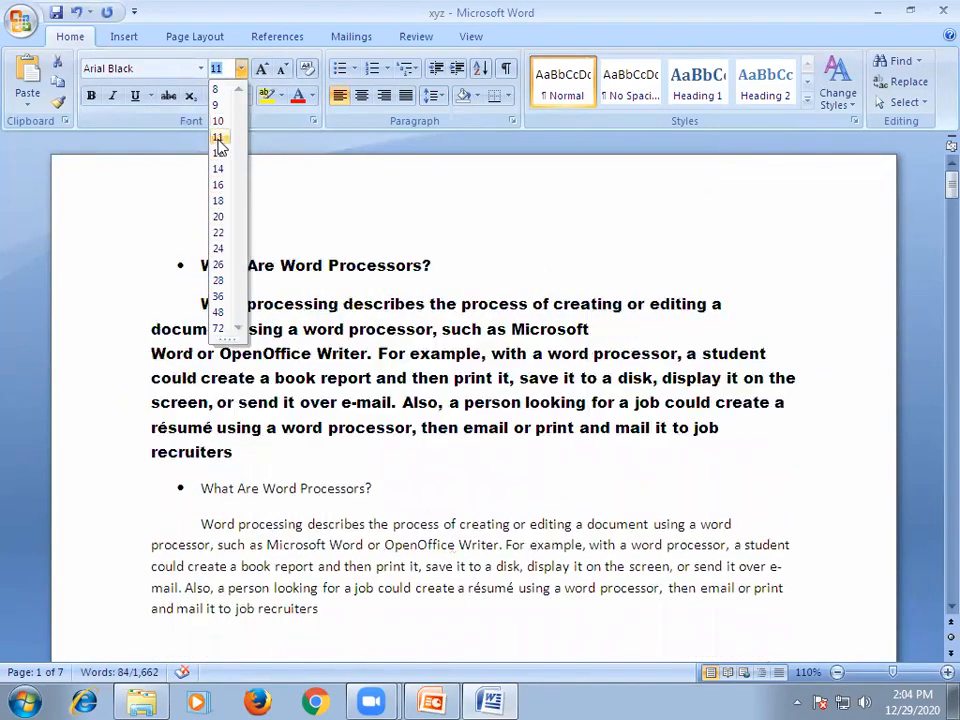
pyautogui.click(219, 139)
pyautogui.click(504, 249)
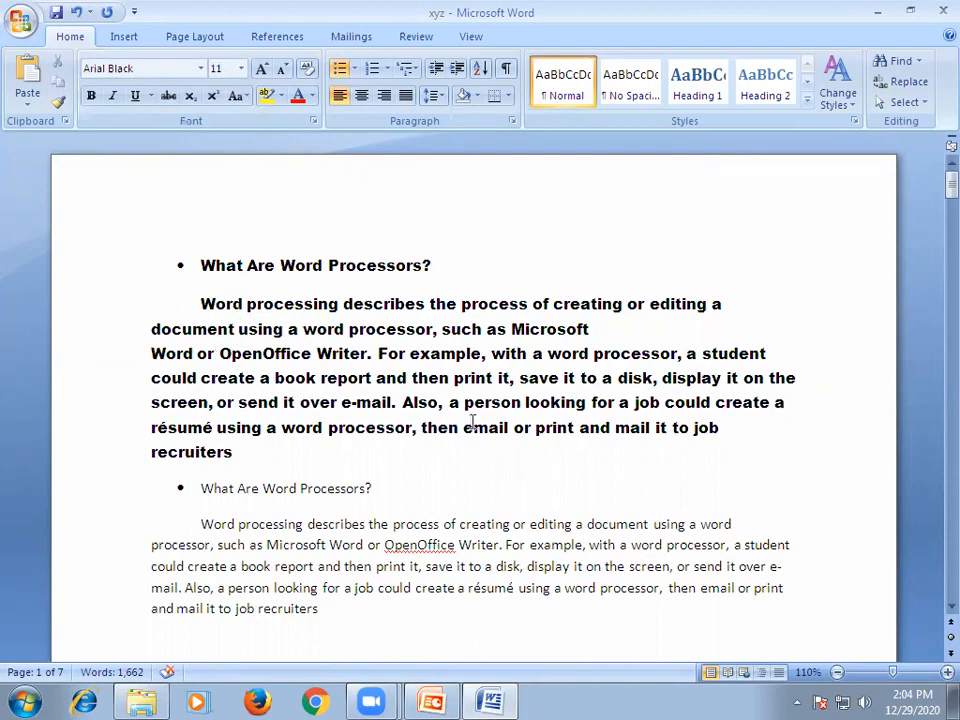
# Compare the sections on the following pages with the formatting of the first heading and paragraph.
pyautogui.scroll(-2, 471, 440)
pyautogui.scroll(-10, 454, 394)
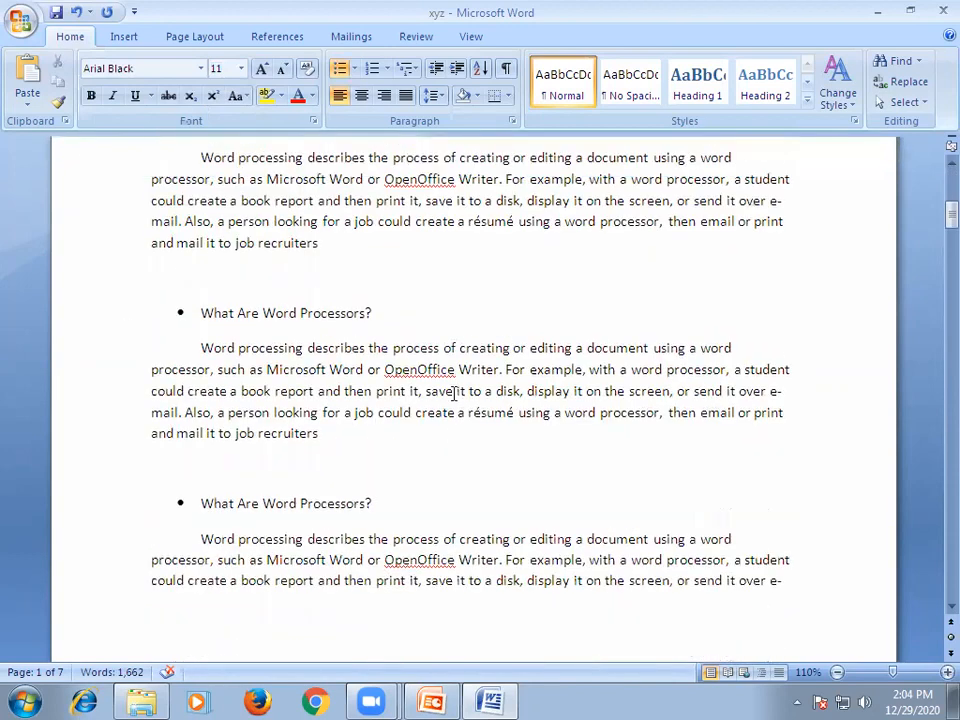
pyautogui.scroll(-5, 453, 389)
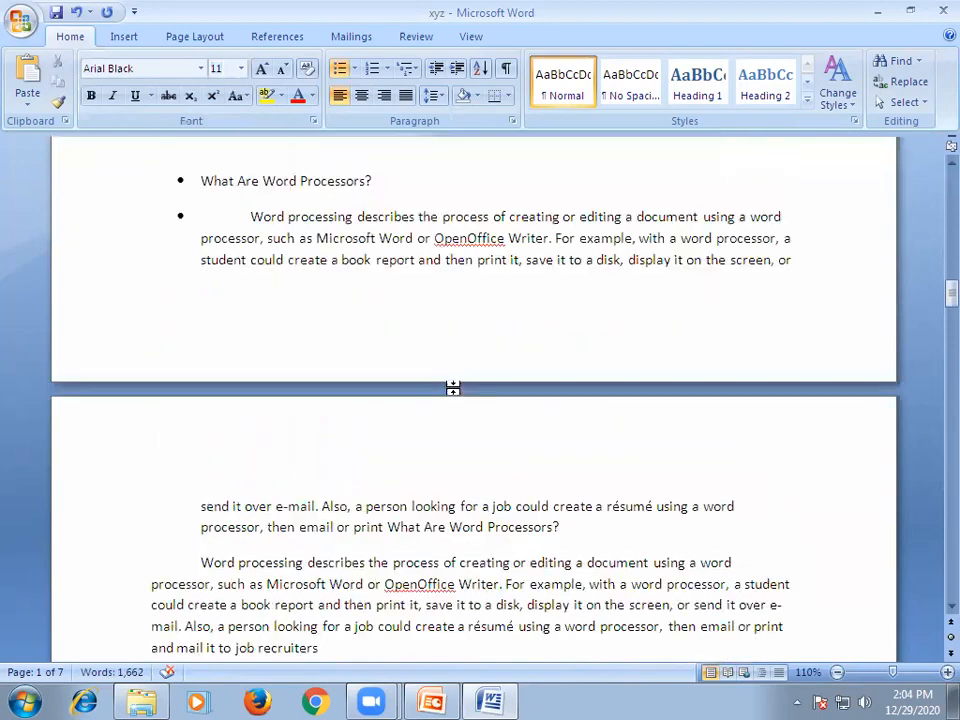
pyautogui.scroll(14, 454, 385)
pyautogui.scroll(15, 452, 381)
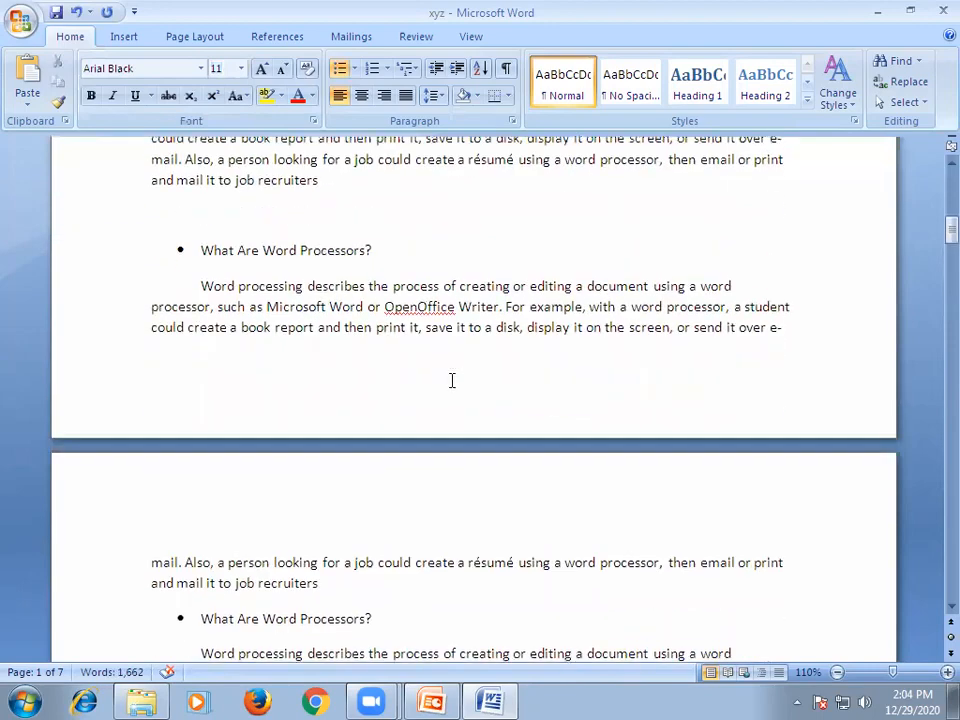
pyautogui.moveTo(227, 267); pyautogui.dragTo(525, 368)
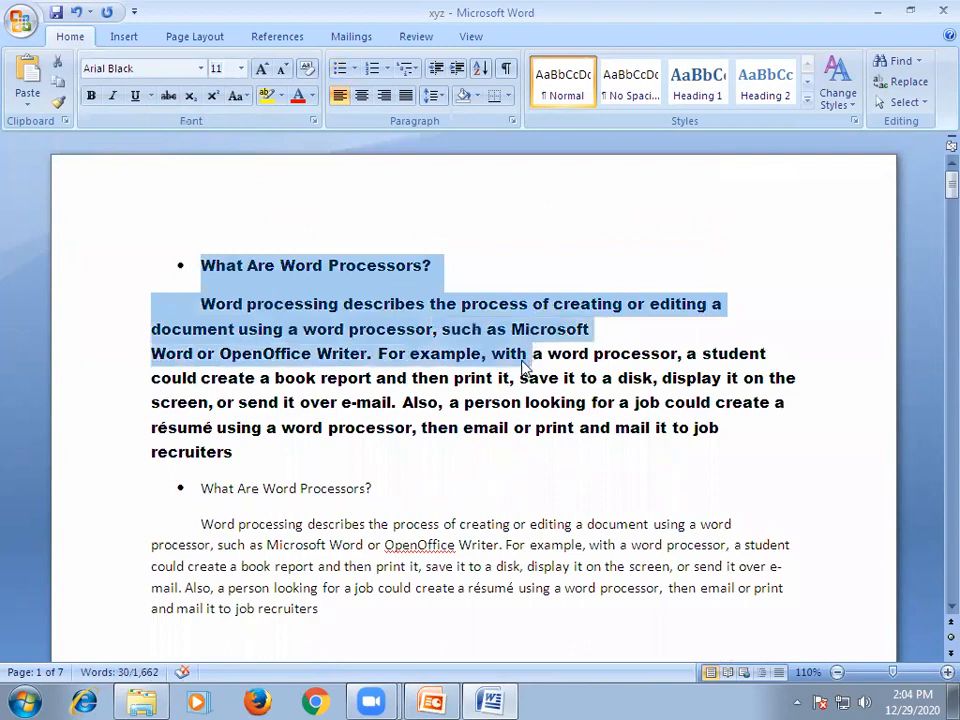
pyautogui.click(218, 352)
pyautogui.click(203, 266)
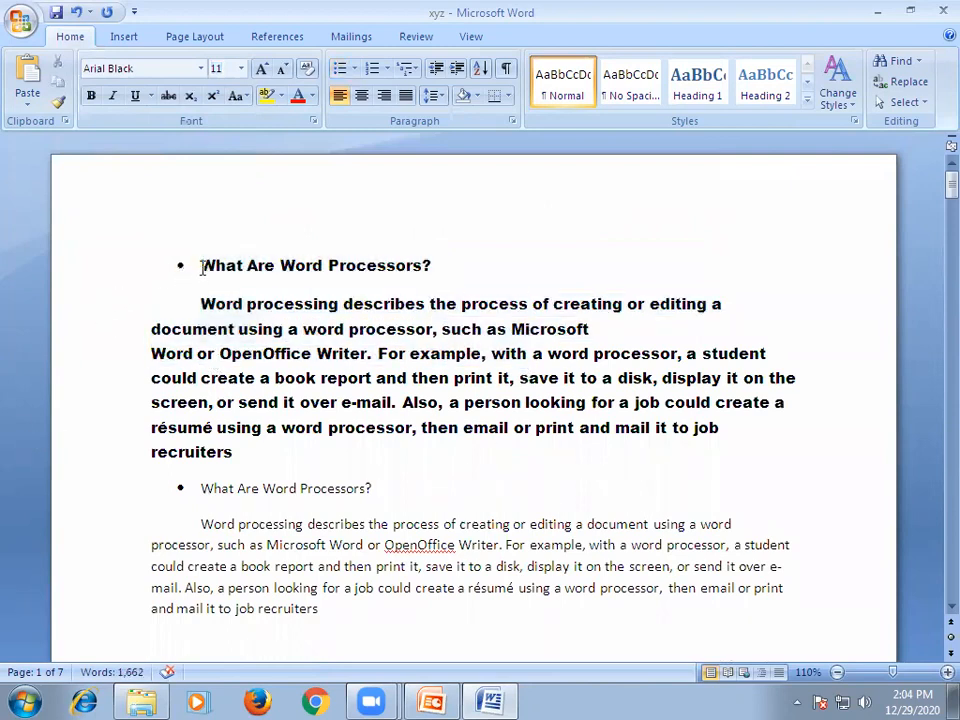
# Copy the first heading's font formatting with Format Painter onto the text from the second heading through the last line of page 1.
pyautogui.moveTo(213, 268); pyautogui.dragTo(306, 270)
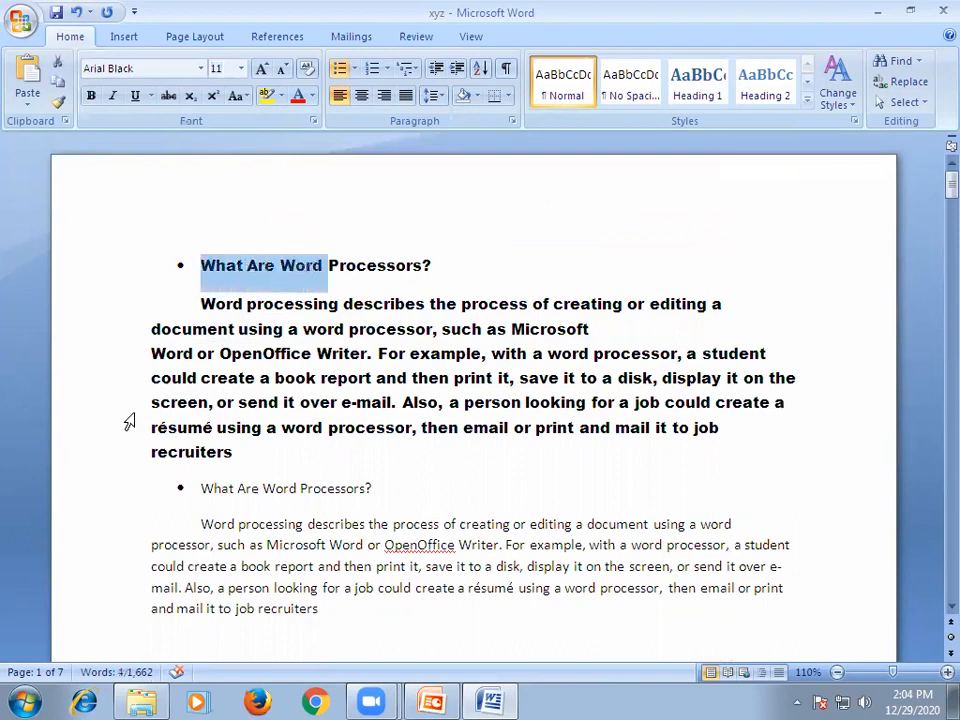
pyautogui.click(57, 104)
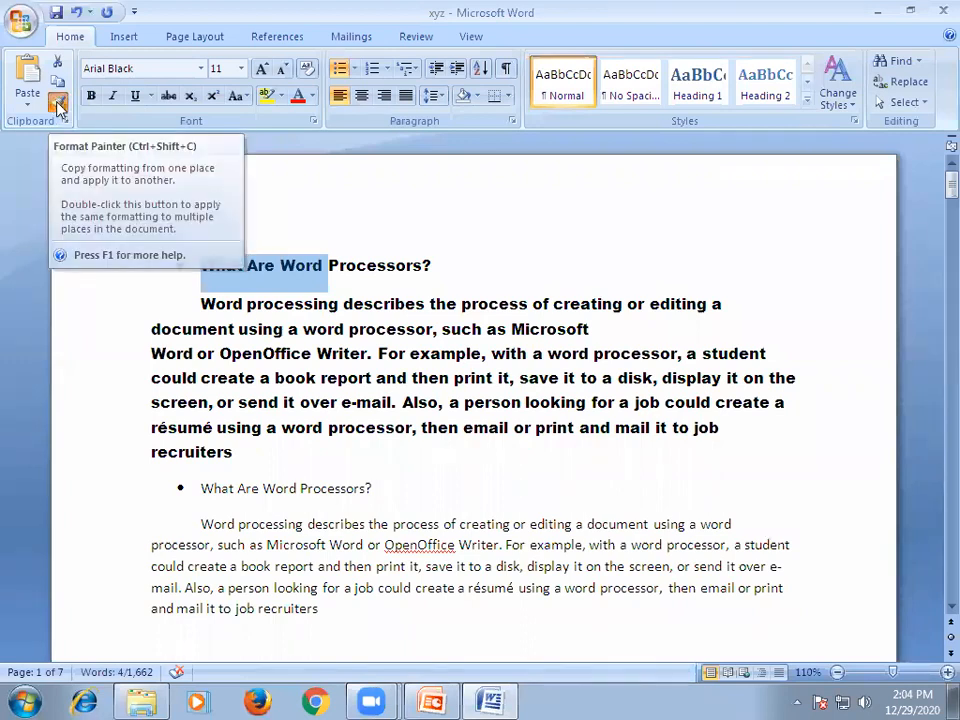
pyautogui.click(57, 105)
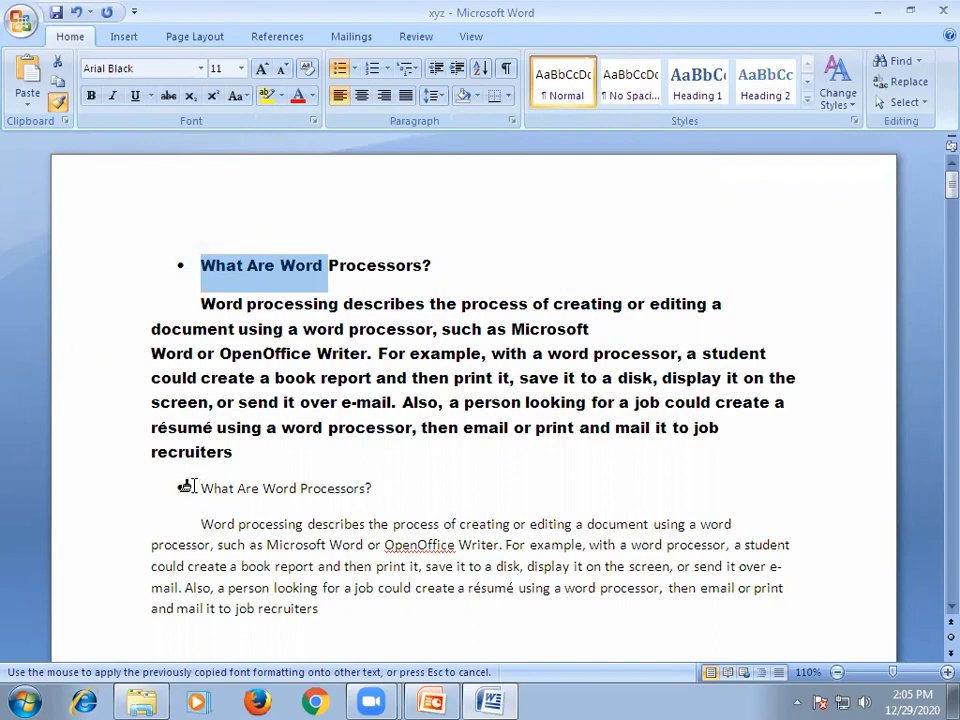
pyautogui.click(188, 486)
pyautogui.moveTo(193, 492)
pyautogui.mouseDown()
pyautogui.moveTo(336, 649)
pyautogui.moveTo(360, 690)
pyautogui.moveTo(418, 401)
pyautogui.moveTo(583, 304)
pyautogui.moveTo(801, 307)
pyautogui.mouseUp()
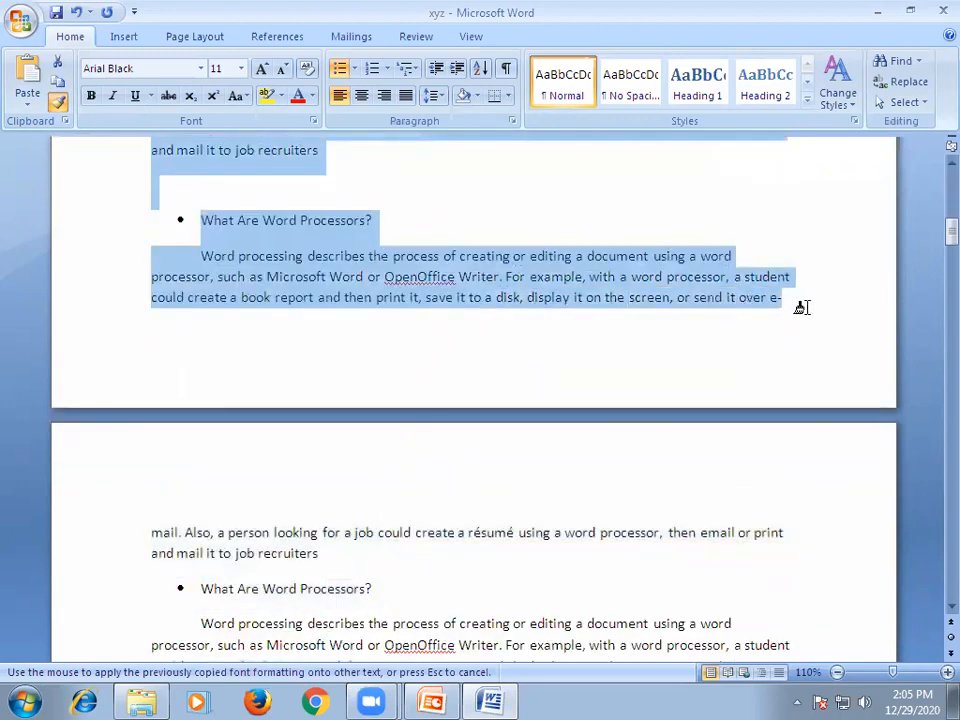
pyautogui.moveTo(801, 307); pyautogui.dragTo(803, 308)
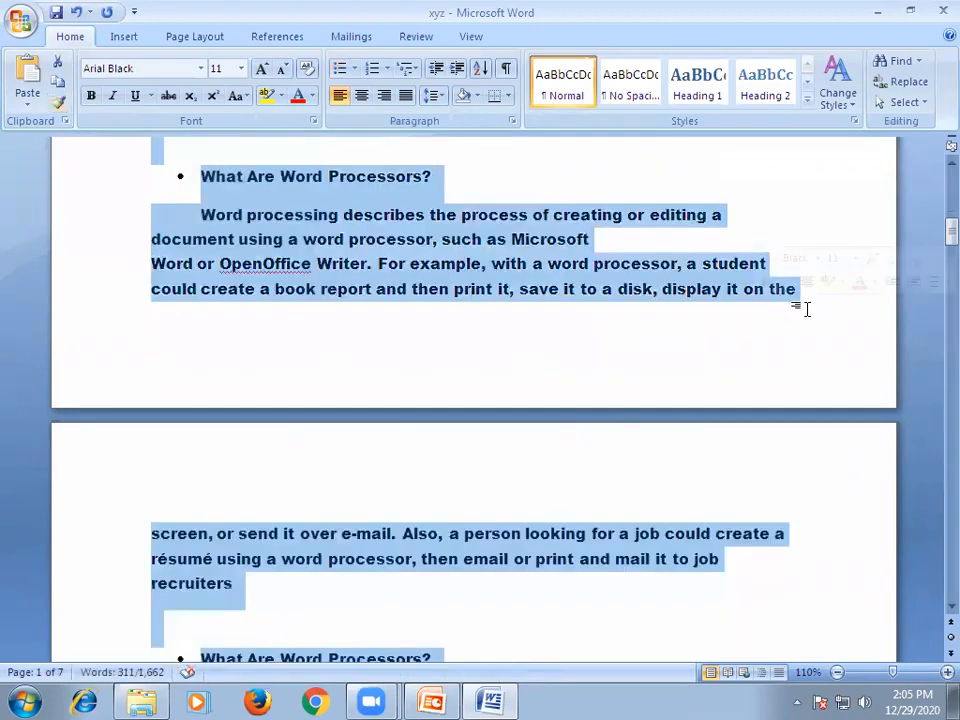
# Examine the sections on pages 1 and 2 to see how far the copied formatting reaches.
pyautogui.scroll(-3, 540, 378)
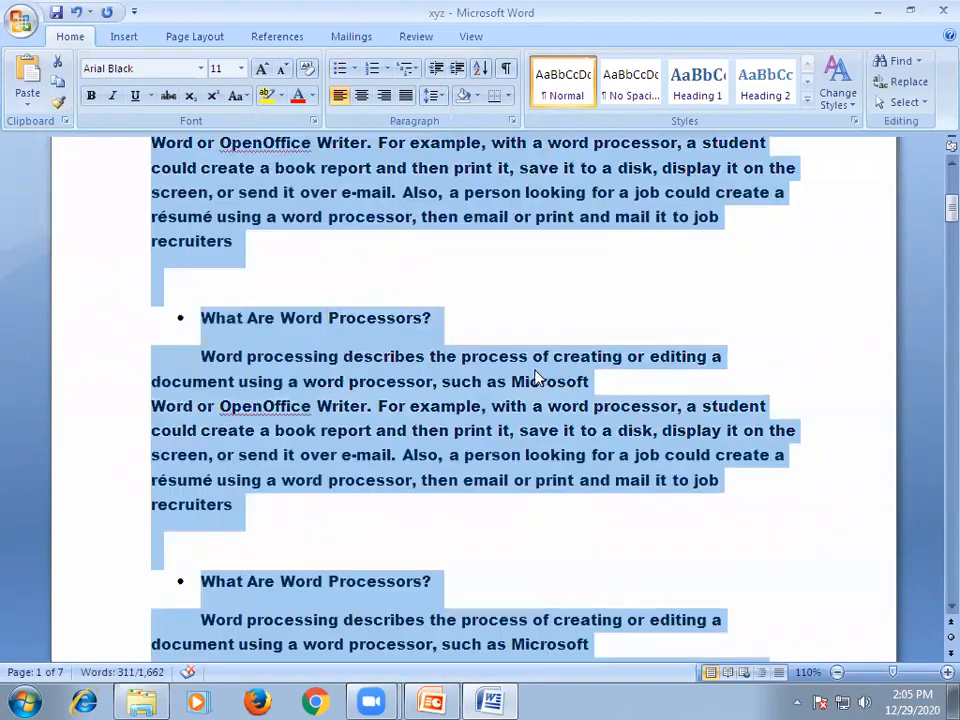
pyautogui.scroll(3, 538, 376)
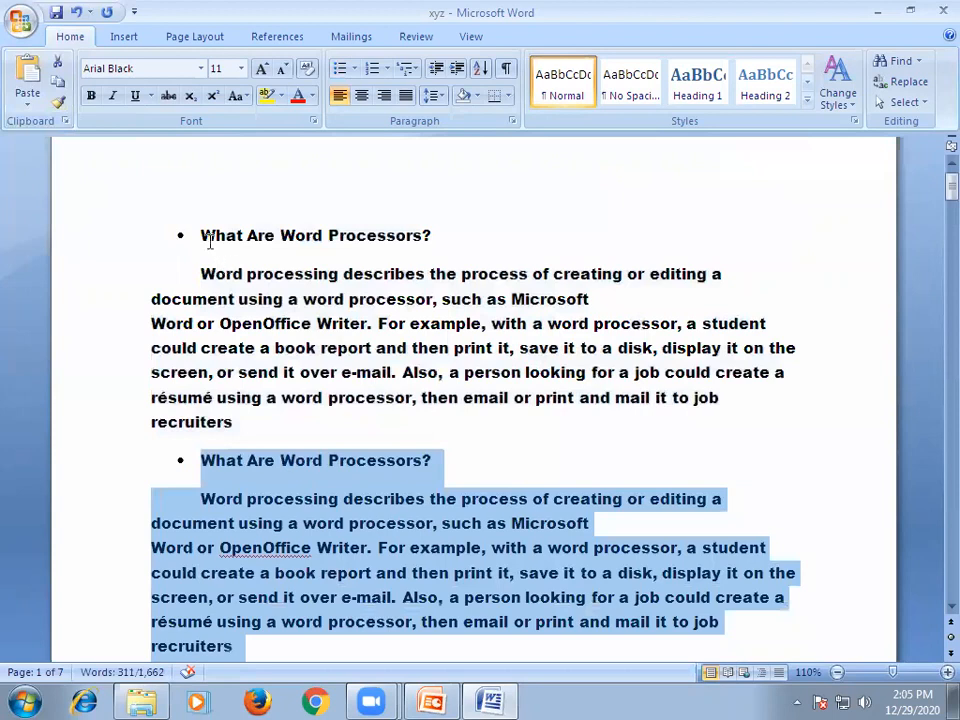
pyautogui.moveTo(206, 233); pyautogui.dragTo(348, 266)
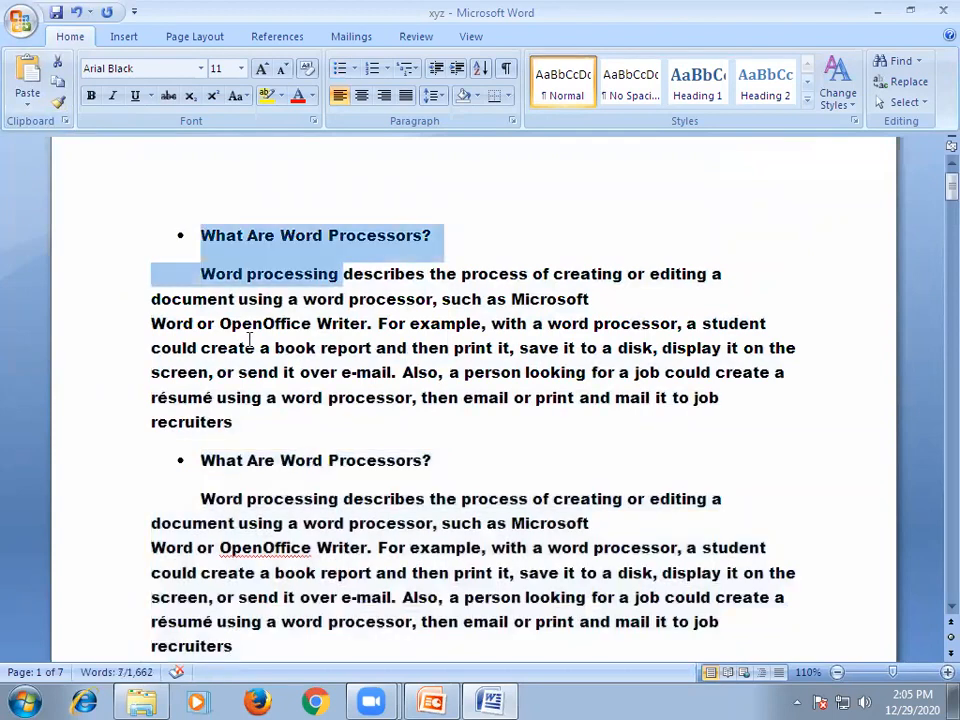
pyautogui.scroll(-3, 373, 490)
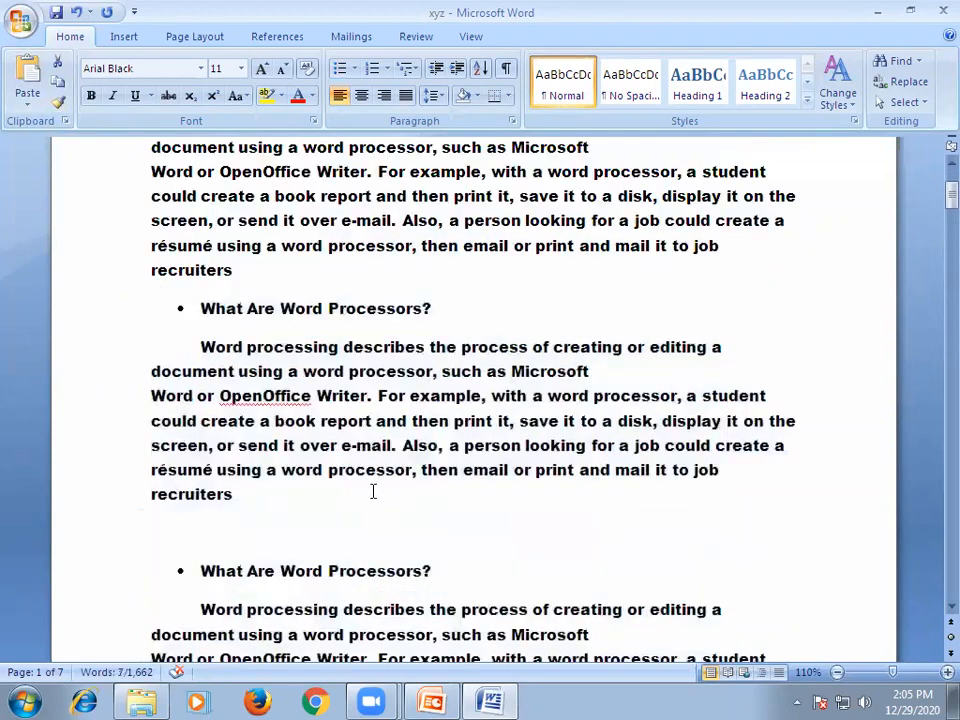
pyautogui.scroll(-9, 380, 463)
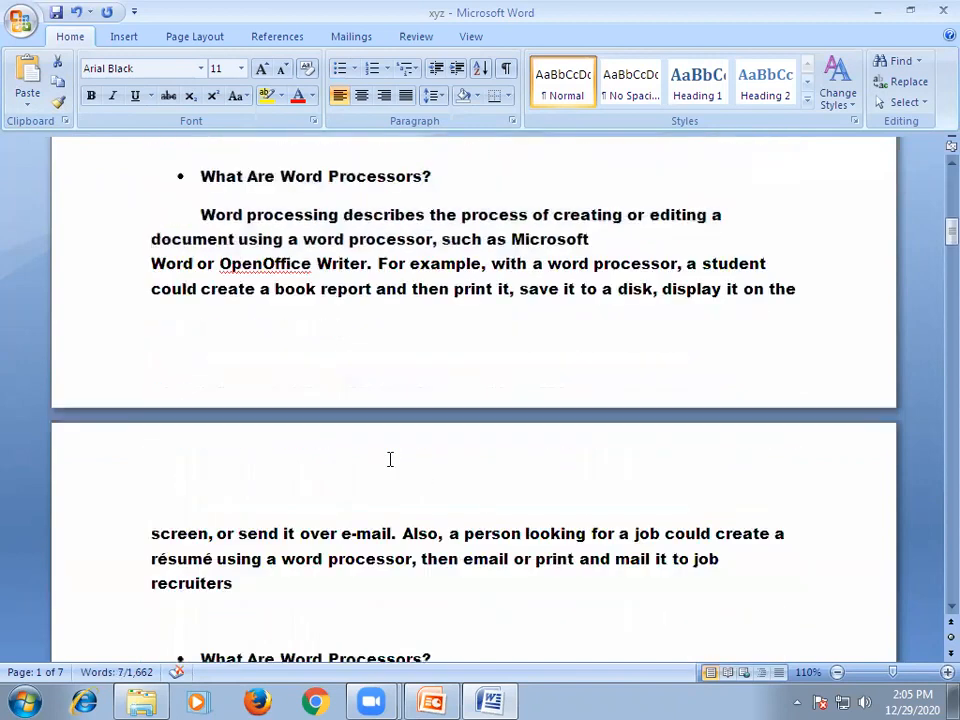
pyautogui.scroll(-2, 411, 461)
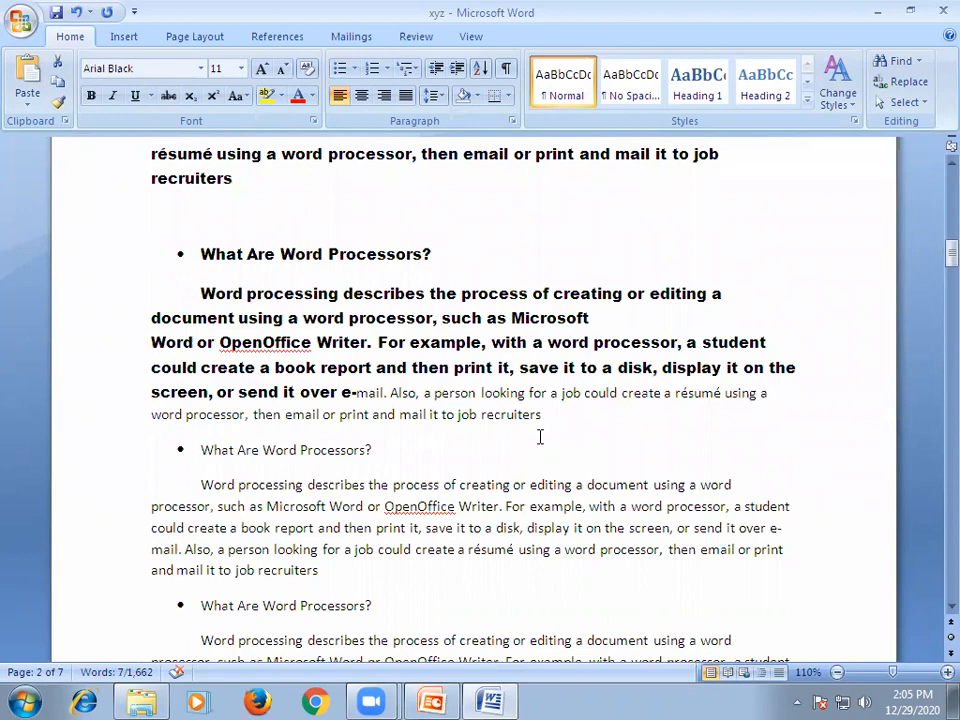
pyautogui.scroll(6, 539, 437)
pyautogui.scroll(5, 539, 437)
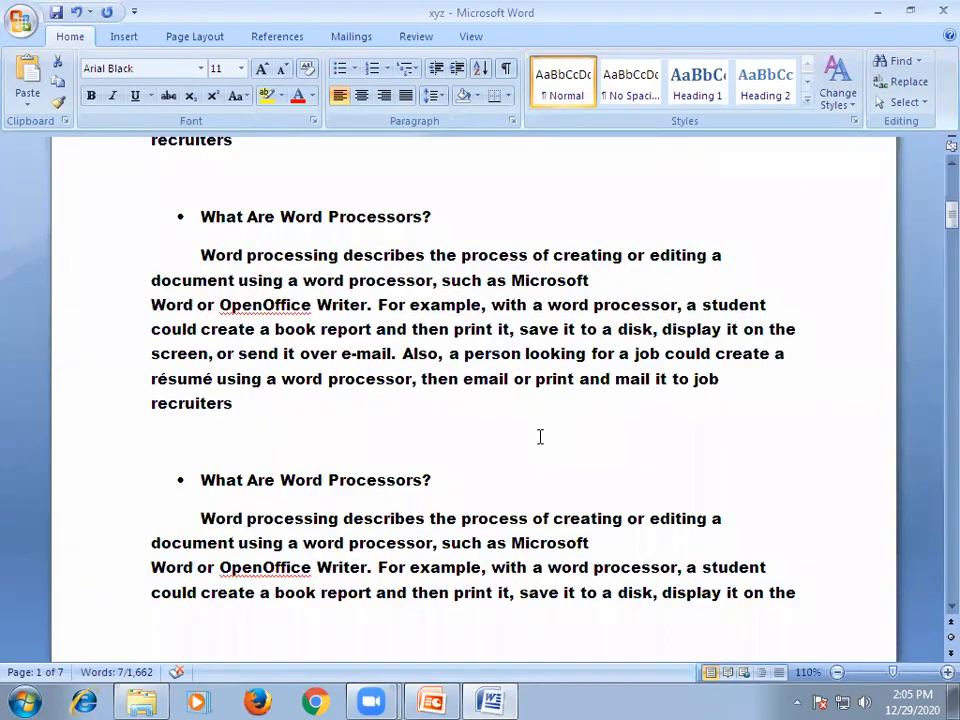
pyautogui.scroll(5, 539, 437)
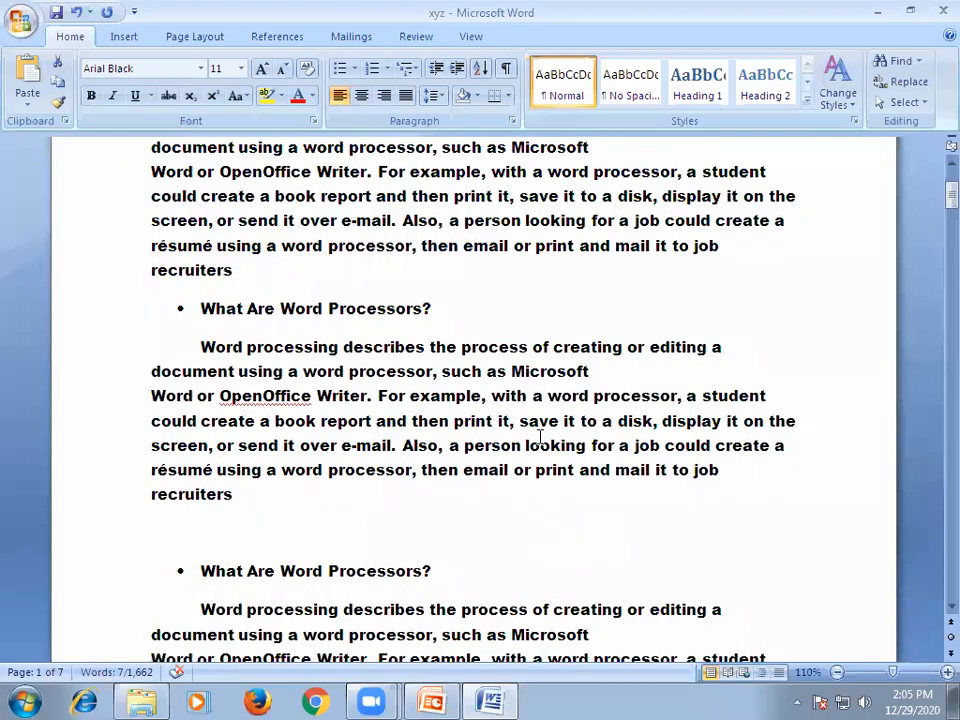
pyautogui.scroll(3, 539, 437)
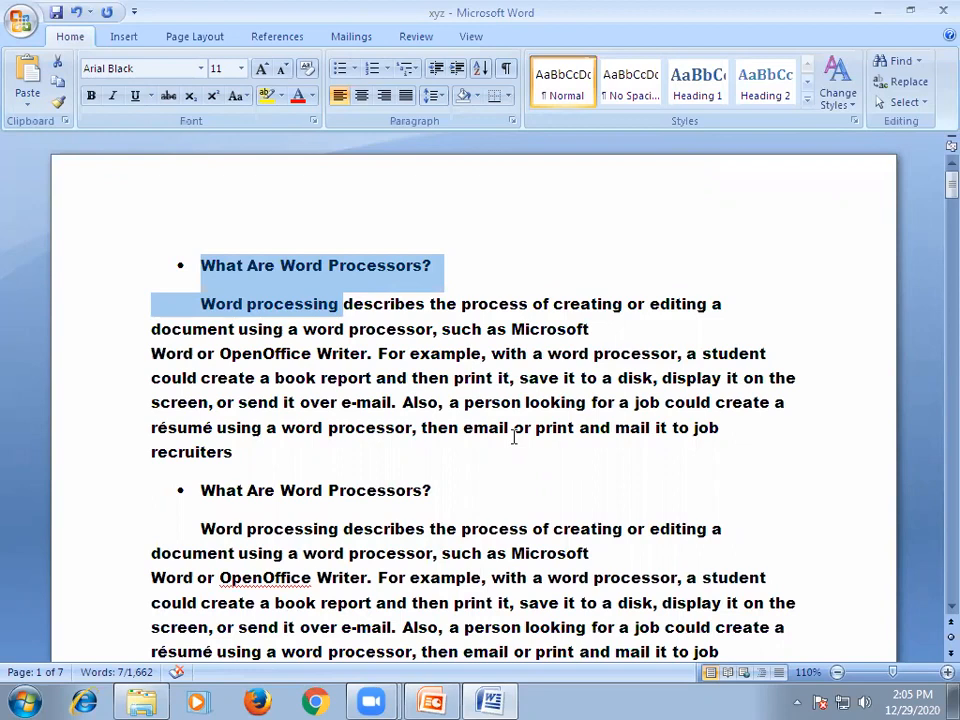
# Zoom the document out to an overview of all its pages and back in to 50%.
pyautogui.keyDown('ctrl'); pyautogui.scroll(-3, 514, 437); pyautogui.keyUp('ctrl')
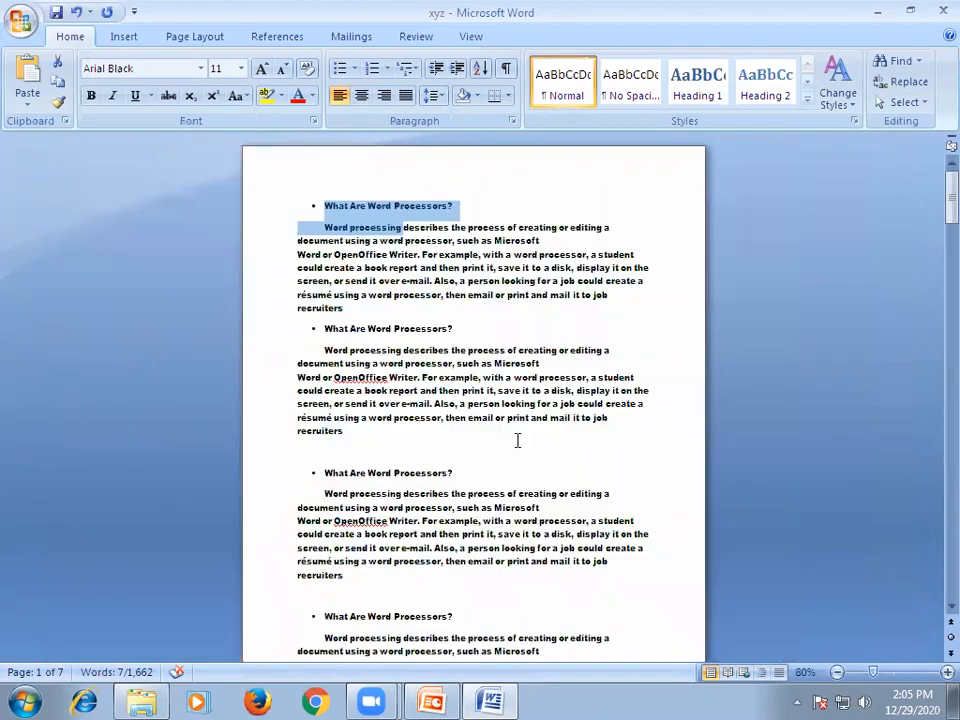
pyautogui.keyDown('ctrl'); pyautogui.scroll(-5, 517, 440); pyautogui.keyUp('ctrl')
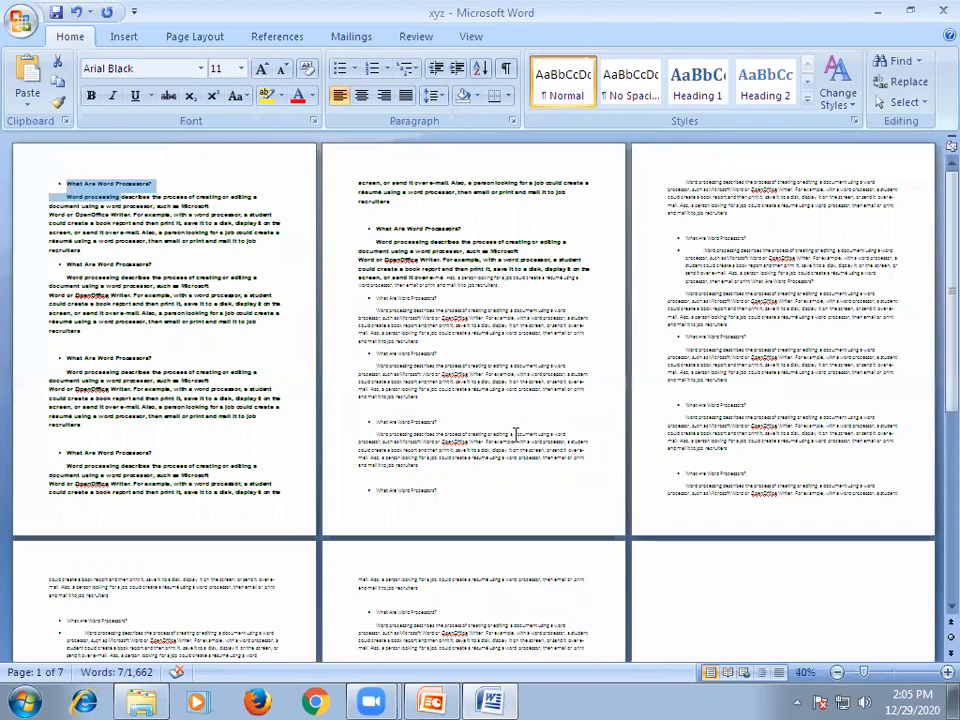
pyautogui.keyDown('ctrl'); pyautogui.scroll(-2, 517, 440); pyautogui.keyUp('ctrl')
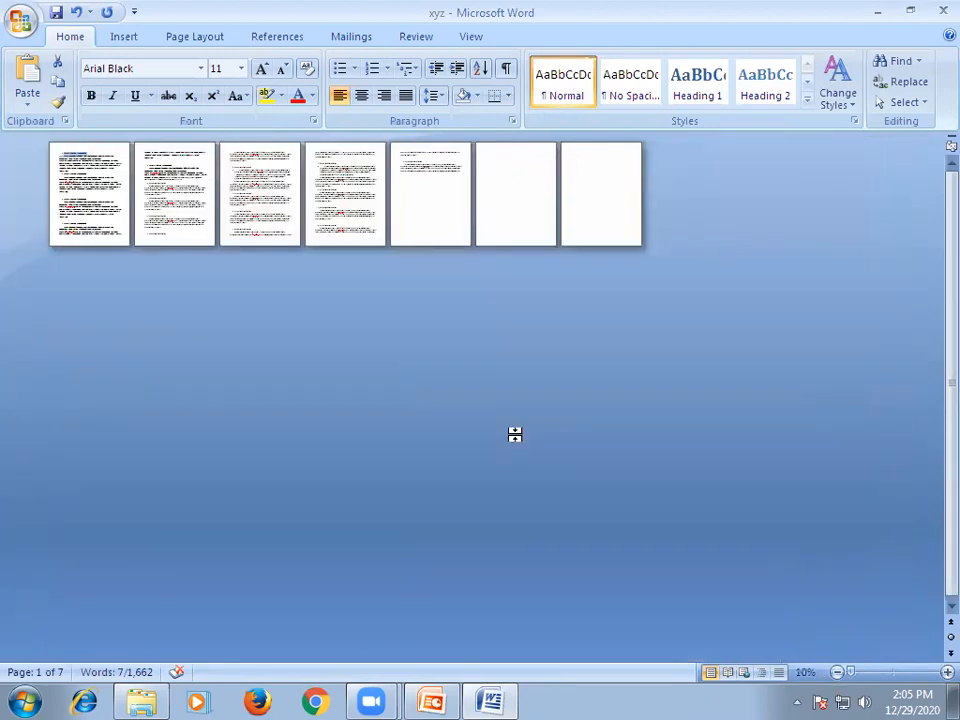
pyautogui.keyDown('ctrl'); pyautogui.scroll(2, 514, 434); pyautogui.keyUp('ctrl')
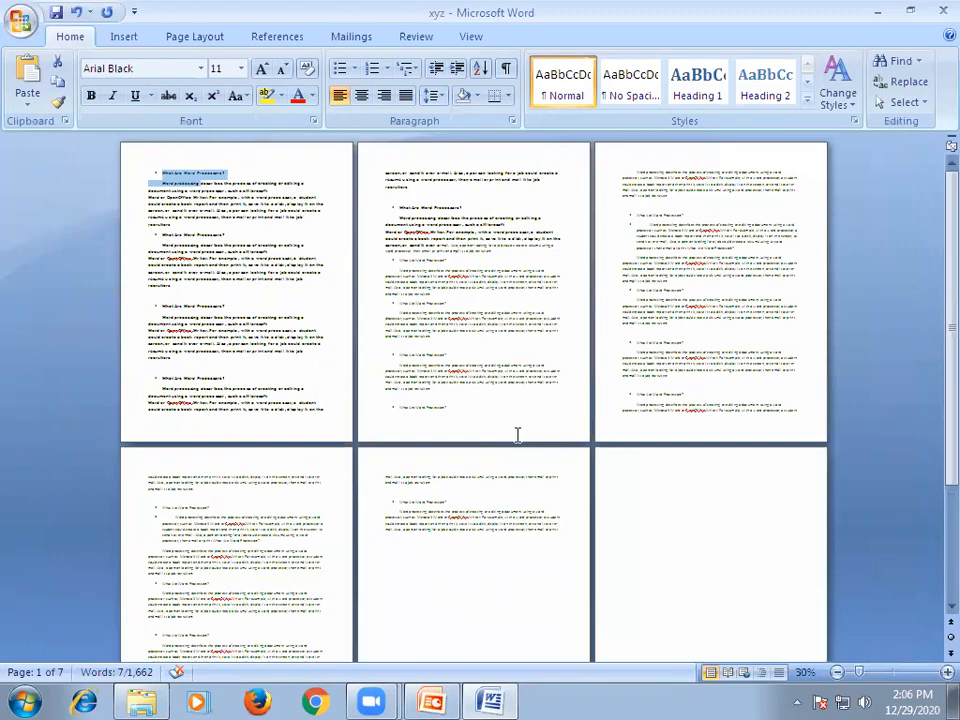
pyautogui.keyDown('ctrl'); pyautogui.scroll(1, 517, 434); pyautogui.keyUp('ctrl')
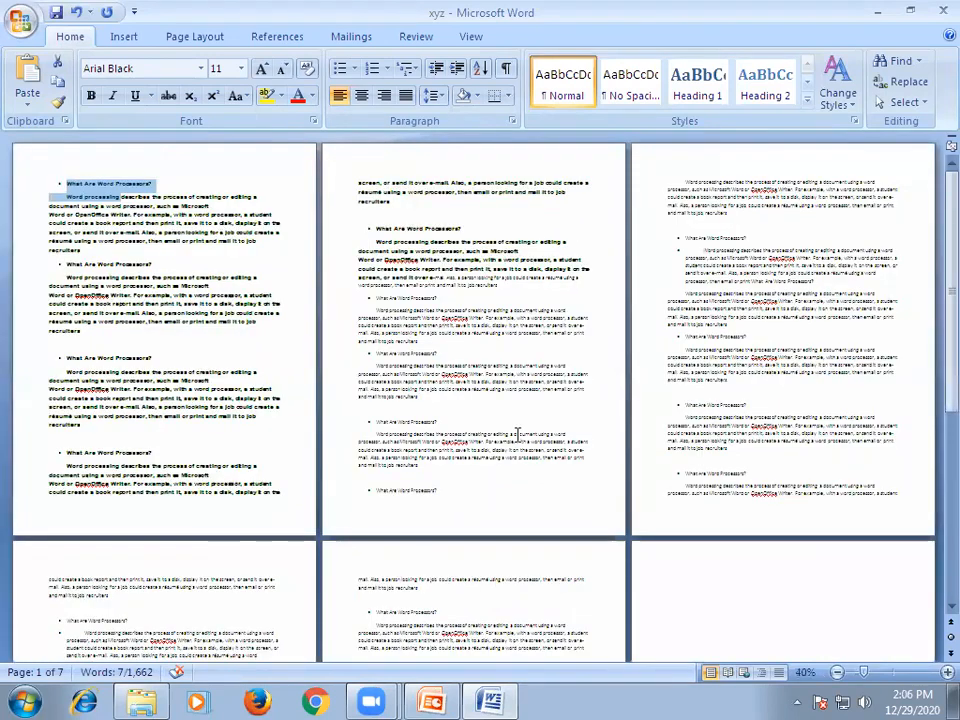
pyautogui.keyDown('ctrl'); pyautogui.scroll(1, 517, 434); pyautogui.keyUp('ctrl')
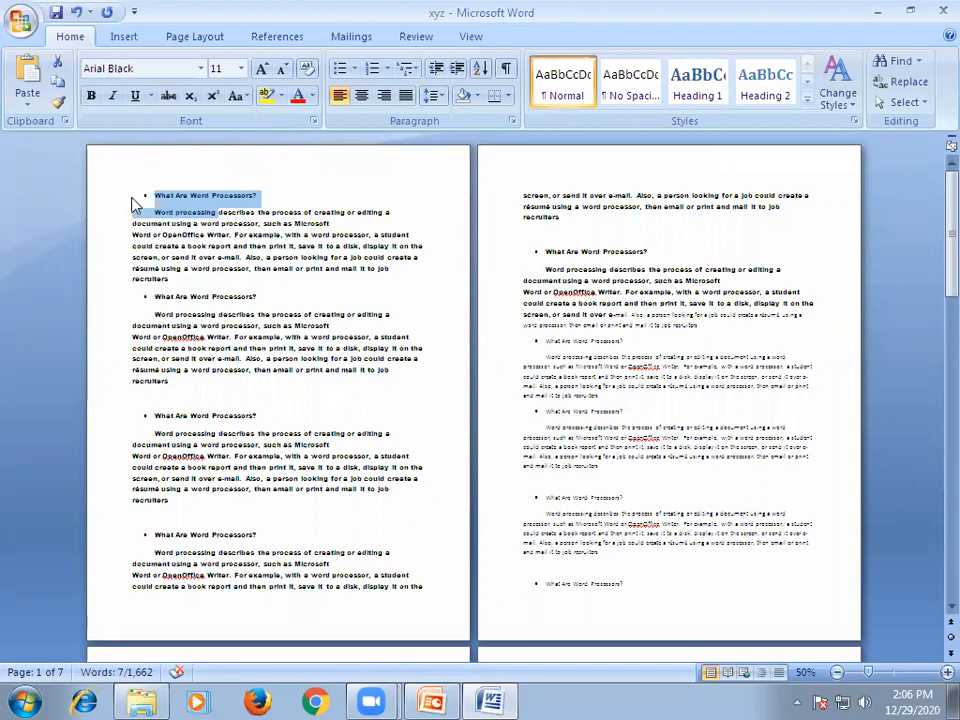
# Enlarge the text from the first heading on page 1 through the last full paragraph on page 2 to 24 pt.
pyautogui.moveTo(154, 193); pyautogui.dragTo(754, 553)
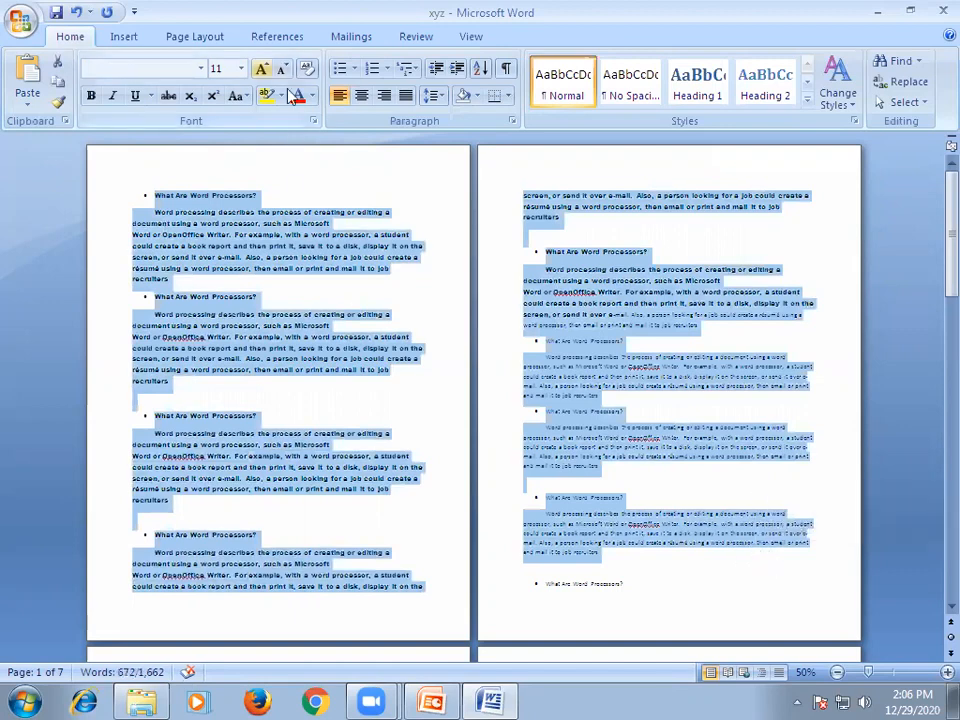
pyautogui.hotkey('ctrl', 'shift', '.')
pyautogui.hotkey('ctrl', 'shift', '.')
pyautogui.hotkey('ctrl', 'shift', '.')
pyautogui.hotkey('ctrl', 'shift', '.')
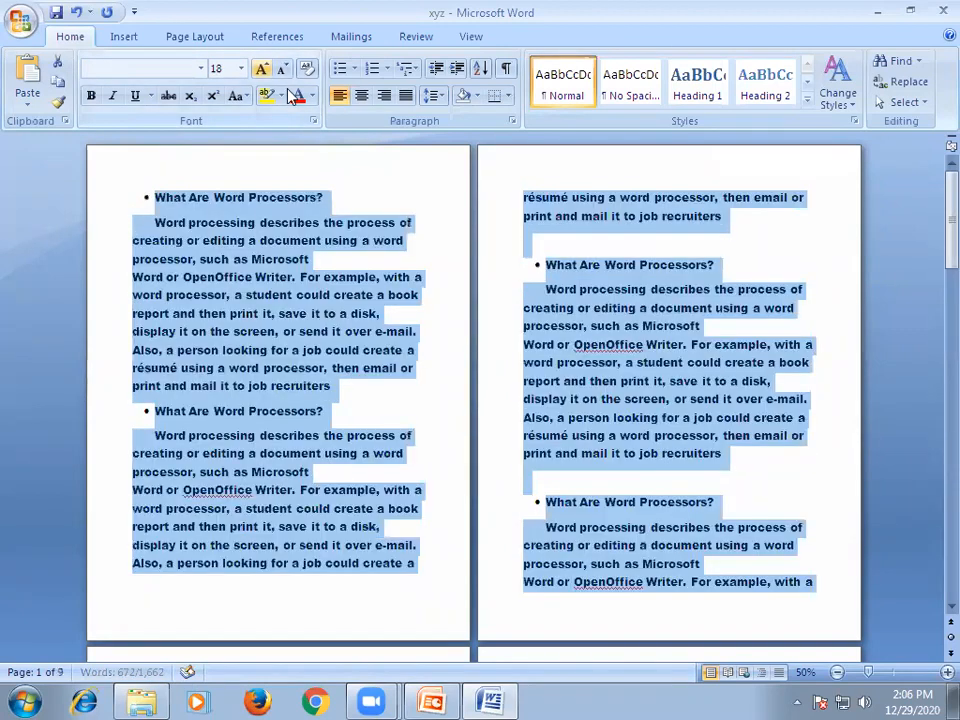
pyautogui.hotkey('ctrl', 'shift', '.')
pyautogui.hotkey('ctrl', 'shift', '.')
pyautogui.hotkey('ctrl', 'shift', '.')
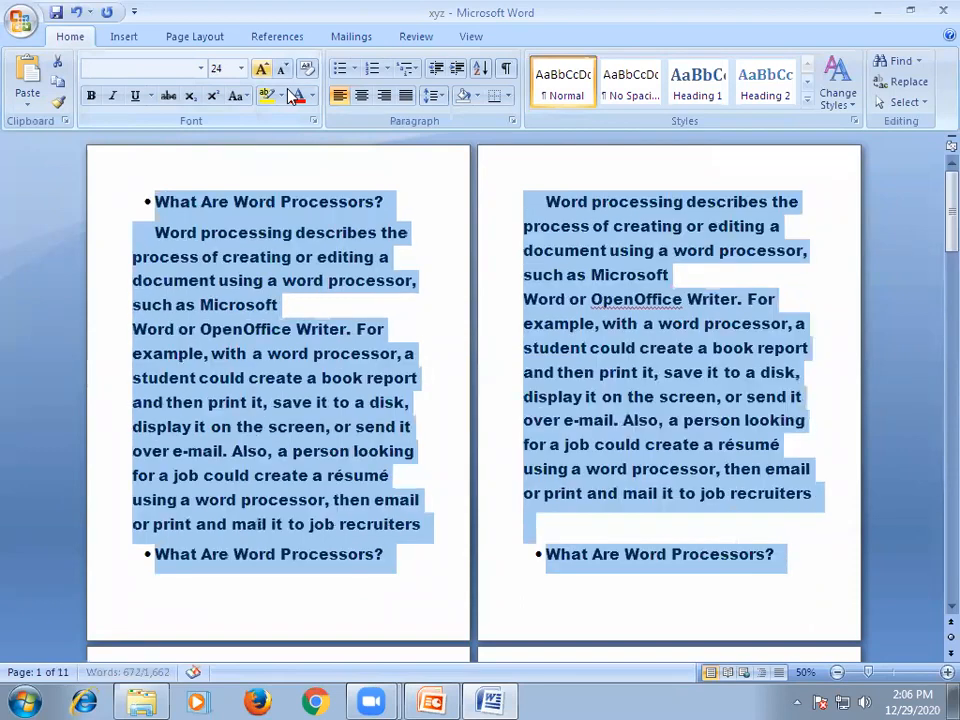
pyautogui.click(412, 426)
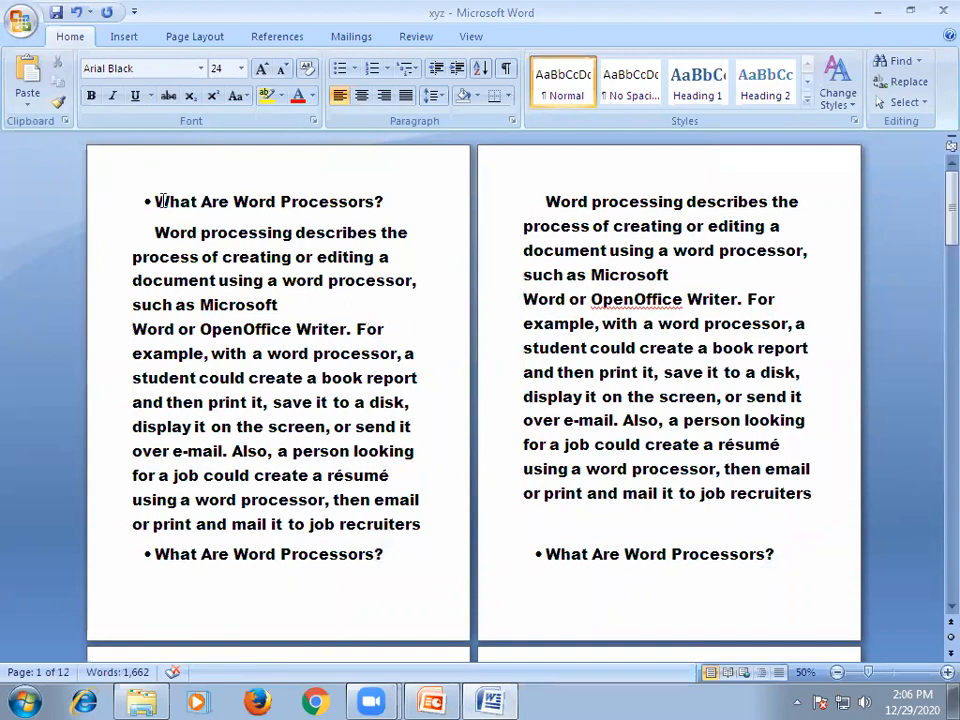
# Change the font of page 2's text, from its first paragraph through the heading below it, to AngsanaUPC.
pyautogui.moveTo(155, 197); pyautogui.dragTo(770, 539)
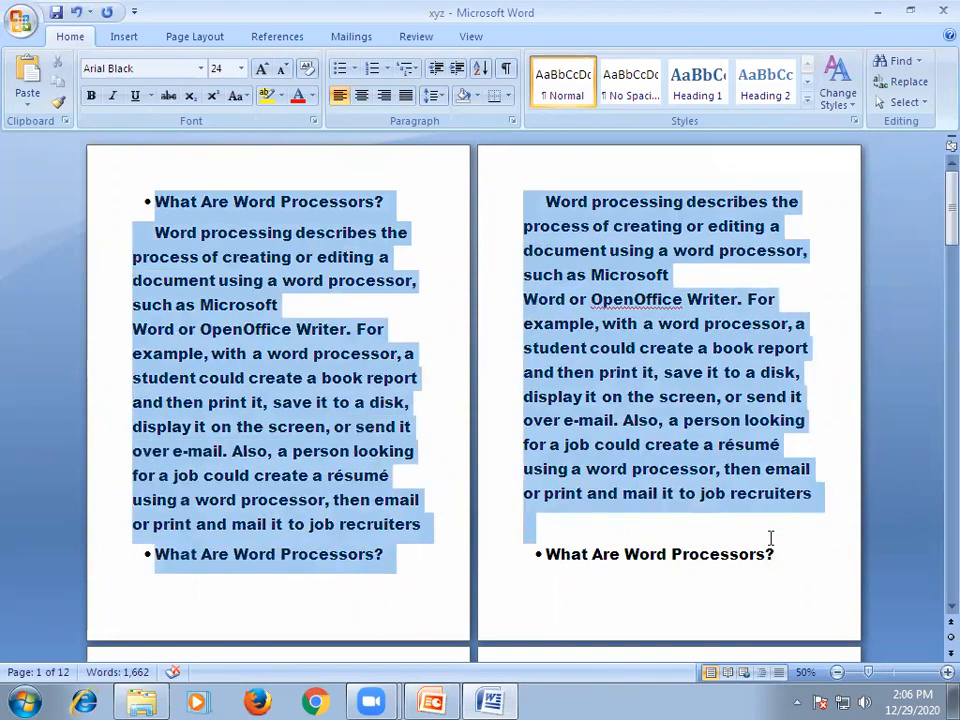
pyautogui.click(156, 196)
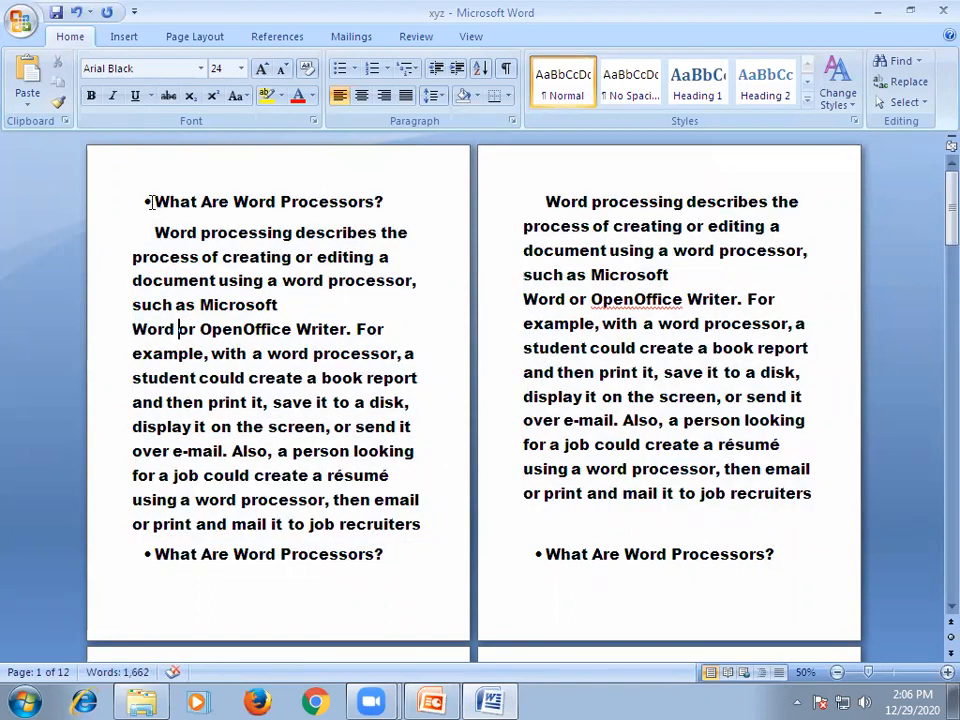
pyautogui.click(549, 199)
pyautogui.keyDown('shift'); pyautogui.click(776, 548); pyautogui.keyUp('shift')
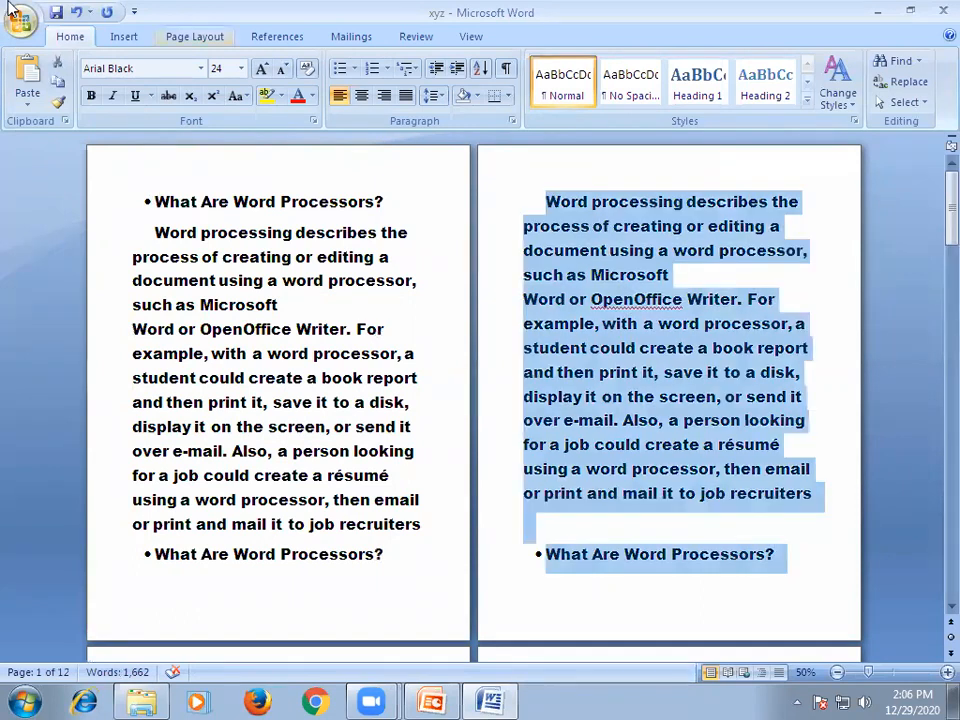
pyautogui.click(201, 68)
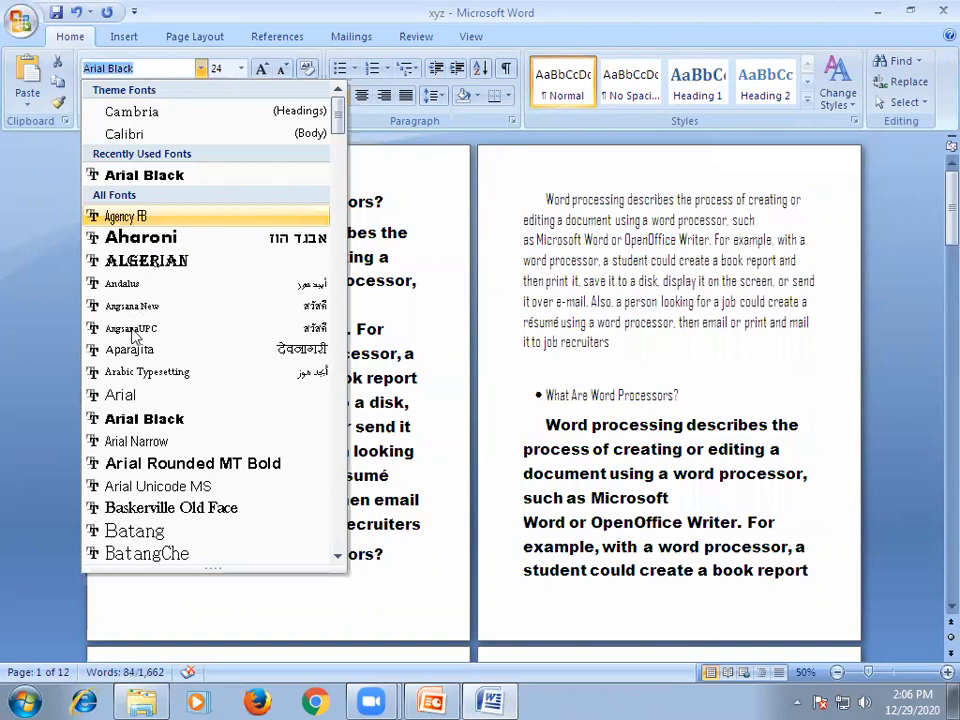
pyautogui.click(133, 330)
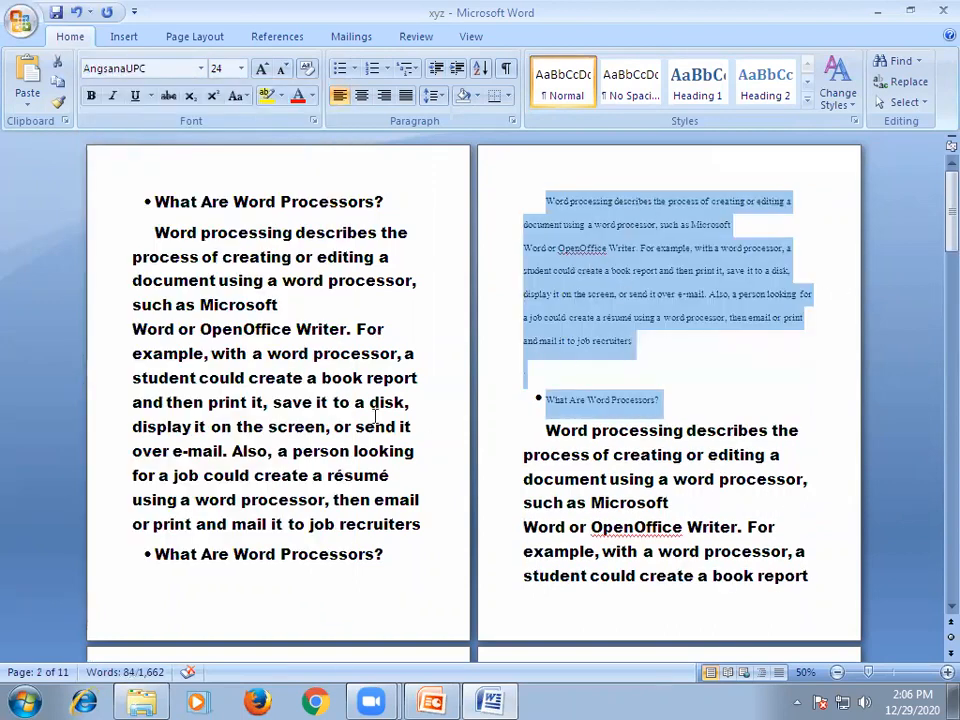
pyautogui.click(200, 257)
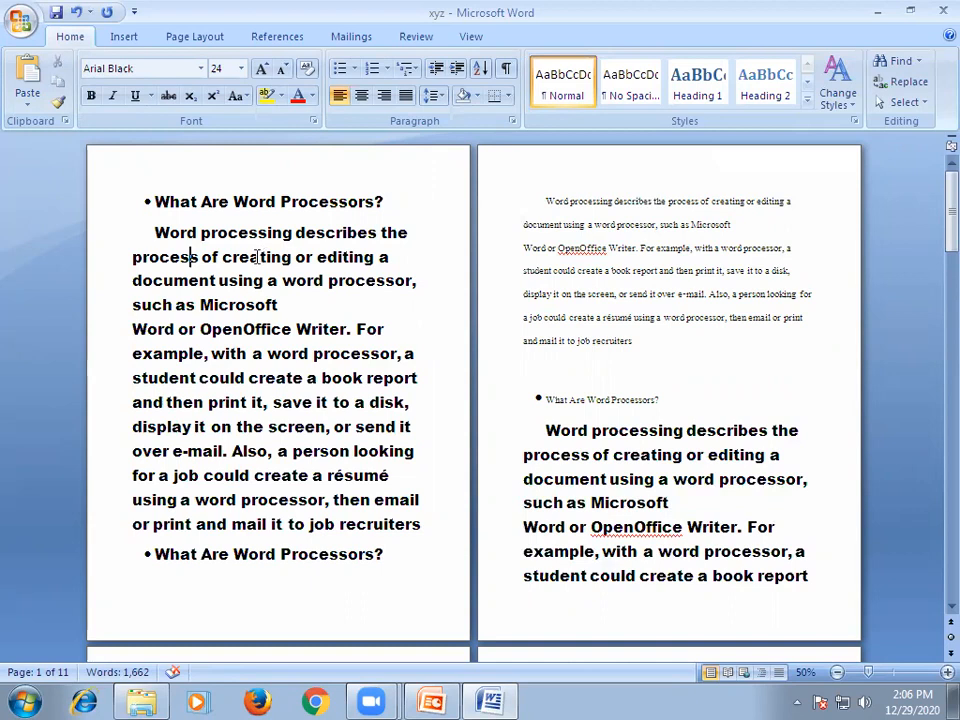
# Copy the font formatting of "Word processing describes" on page 1 onto page 2's AngsanaUPC paragraph and heading with Format Painter.
pyautogui.moveTo(142, 231); pyautogui.dragTo(340, 233)
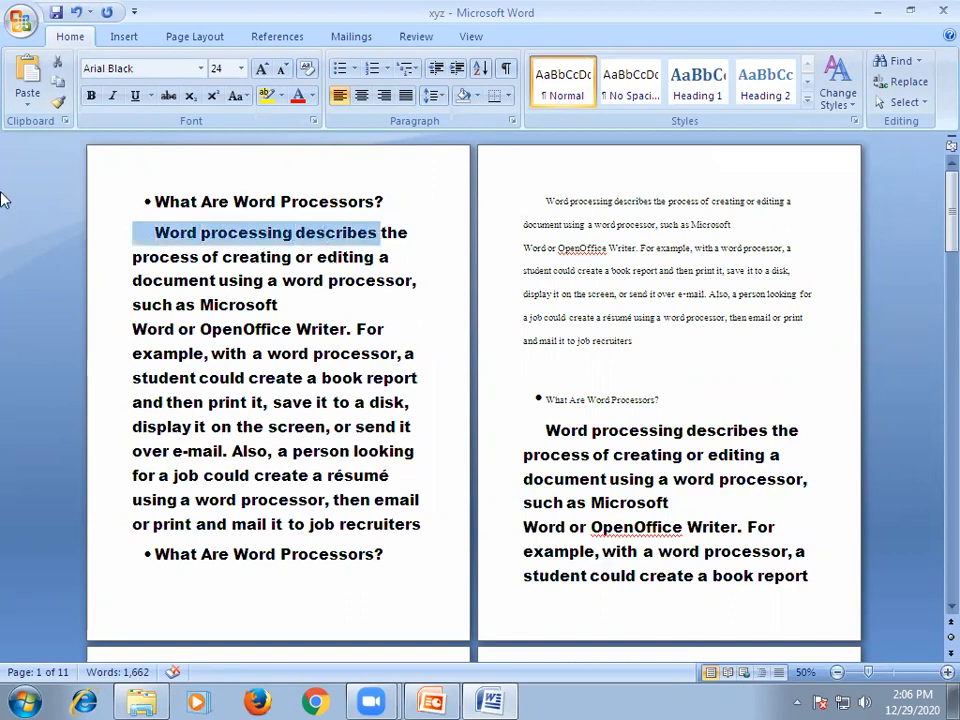
pyautogui.click(58, 102)
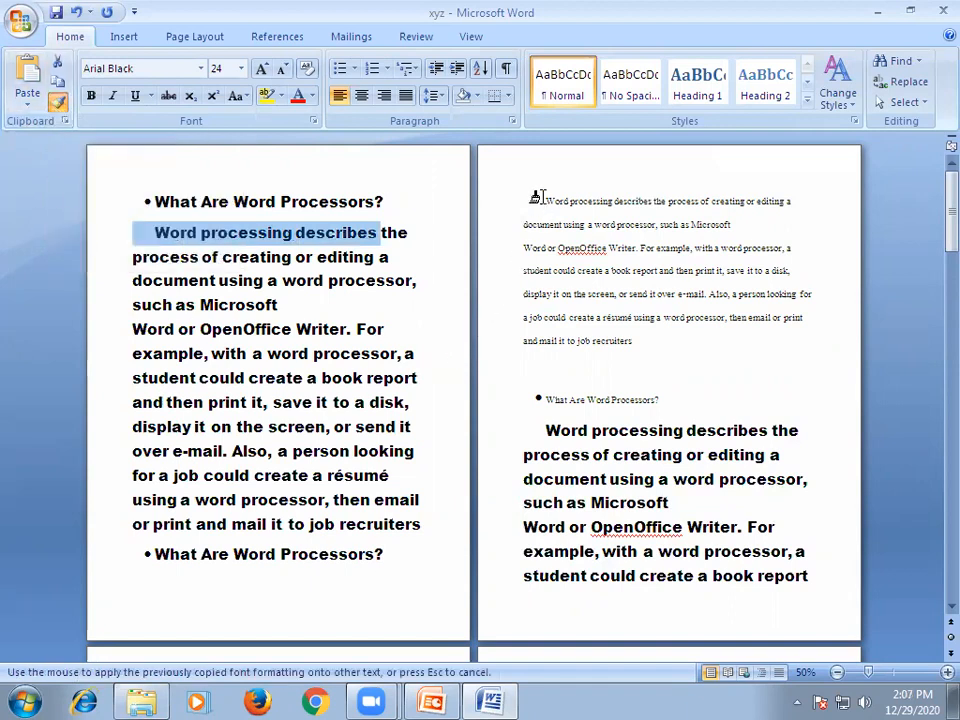
pyautogui.moveTo(542, 199)
pyautogui.mouseDown()
pyautogui.moveTo(619, 266)
pyautogui.moveTo(697, 389)
pyautogui.mouseUp()
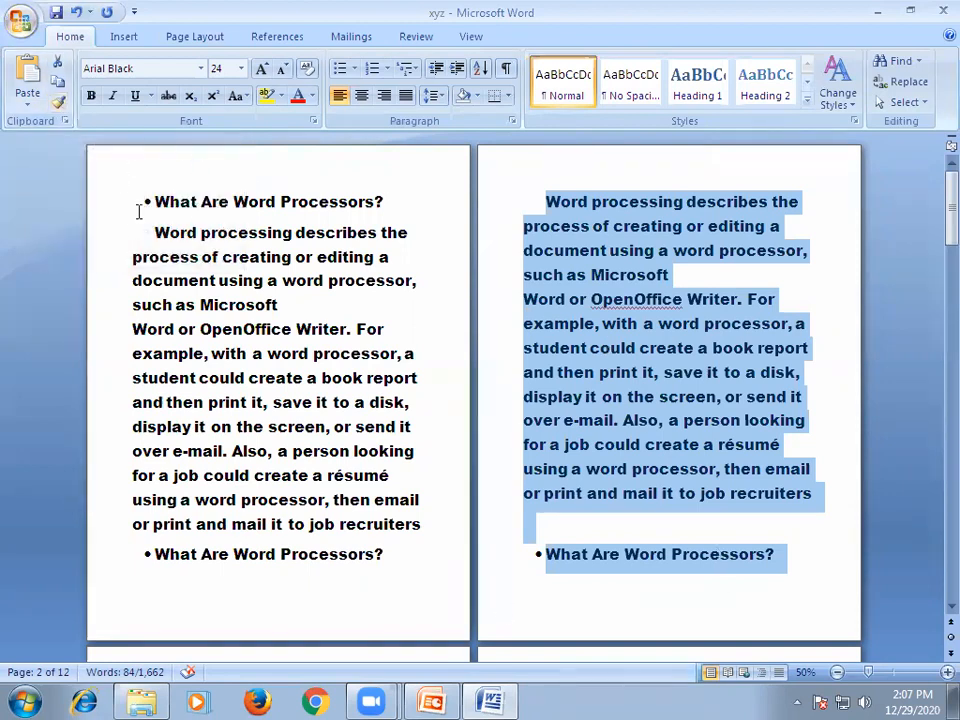
# Grow the font of page 1's text, from the first heading through the second heading, to 90 pt.
pyautogui.moveTo(142, 201); pyautogui.dragTo(405, 559)
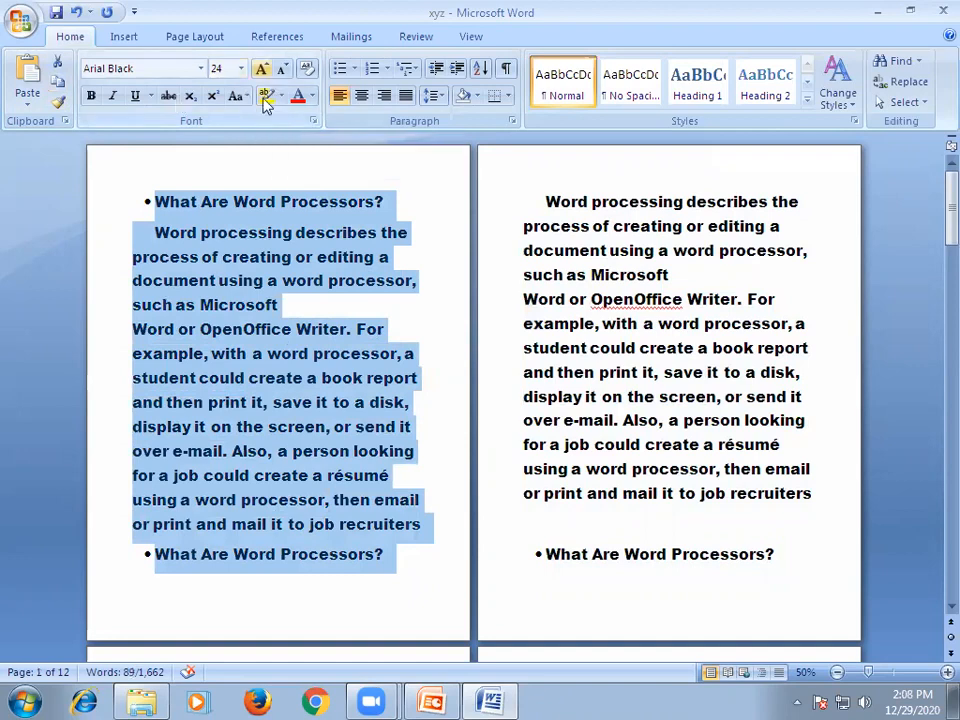
pyautogui.hotkey('ctrl', 'shift', '.')
pyautogui.hotkey('ctrl', 'shift', '.')
pyautogui.hotkey('ctrl', 'shift', '.')
pyautogui.hotkey('ctrl', 'shift', '.')
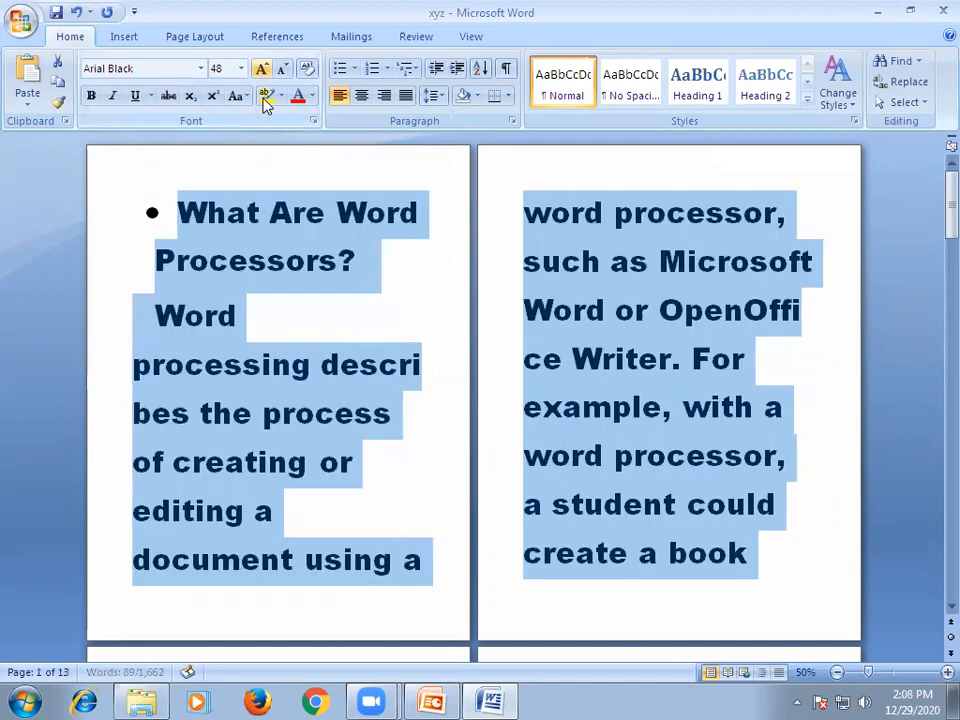
pyautogui.hotkey('ctrl', 'shift', '.')
pyautogui.hotkey('ctrl', 'shift', '.')
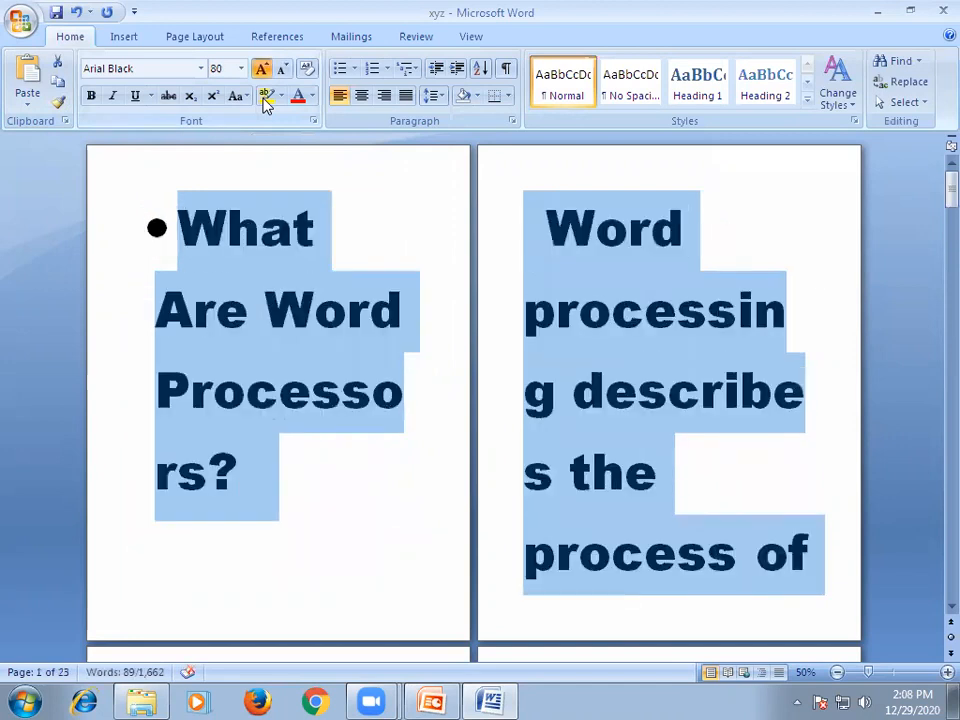
pyautogui.hotkey('ctrl', 'shift', '.')
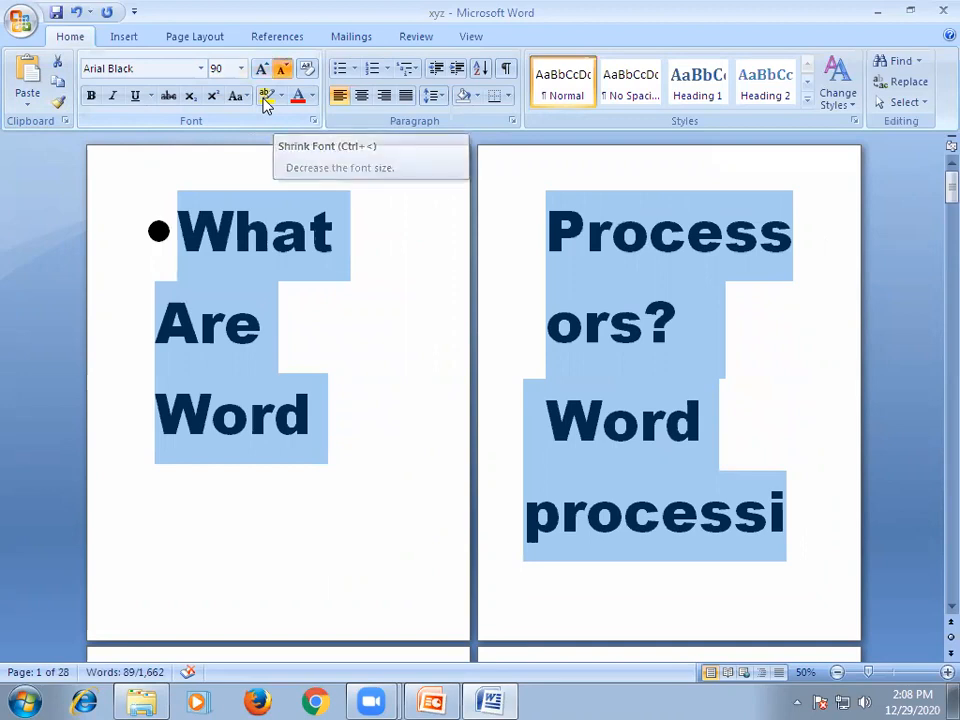
# Shrink the selected headings and paragraph to 20 pt, grow them to 22 pt, and clear the selection.
pyautogui.press('ctrl+less')
pyautogui.press('ctrl+less')
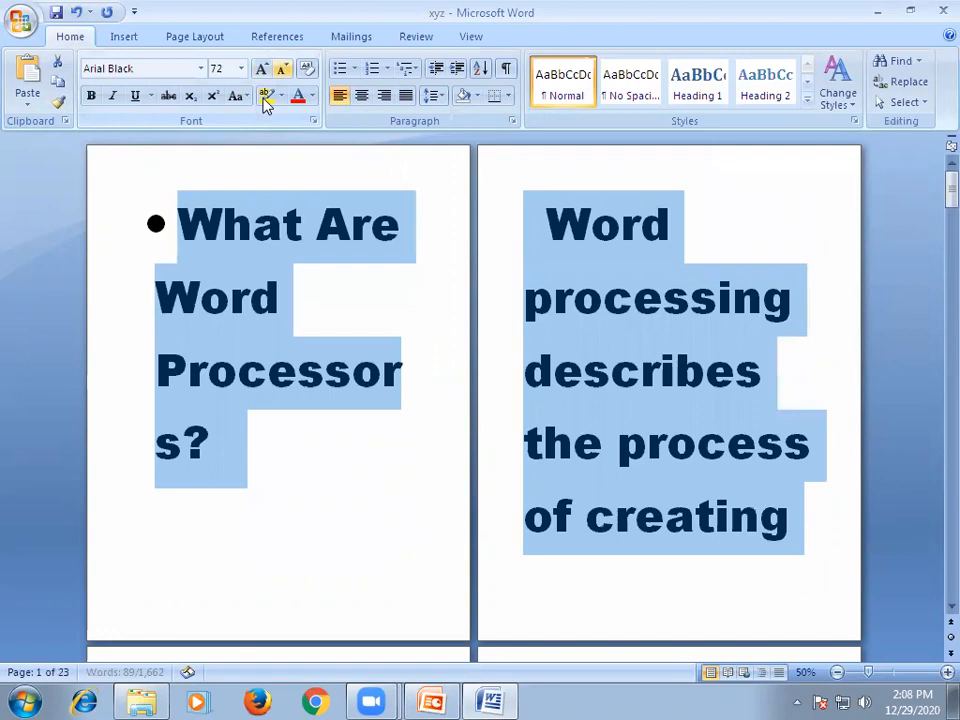
pyautogui.press('ctrl+less')
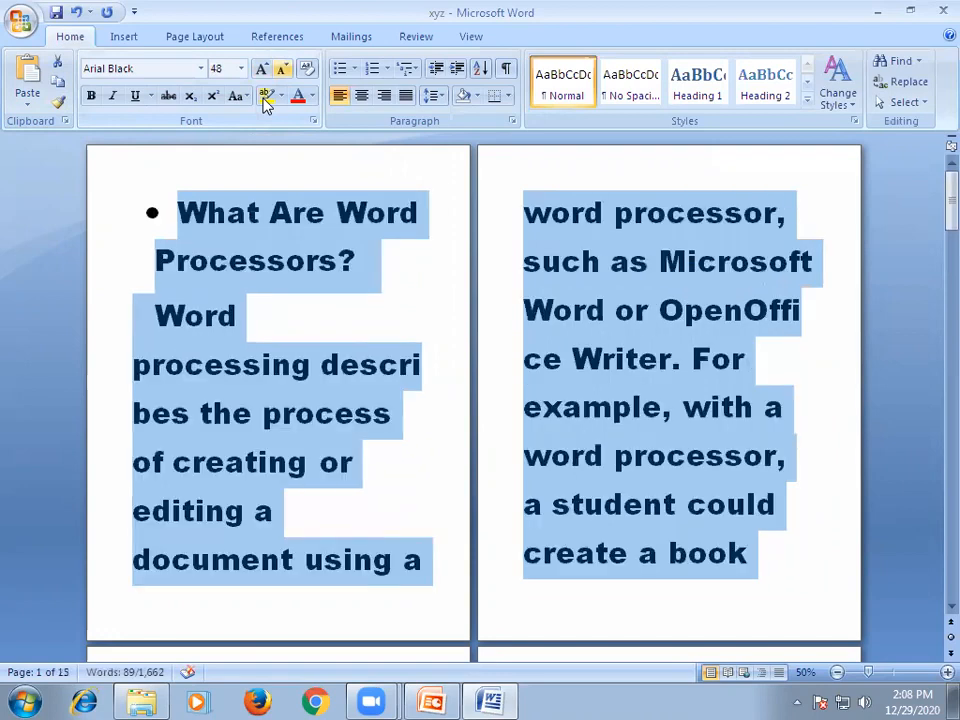
pyautogui.press('ctrl+less')
pyautogui.press('ctrl+less')
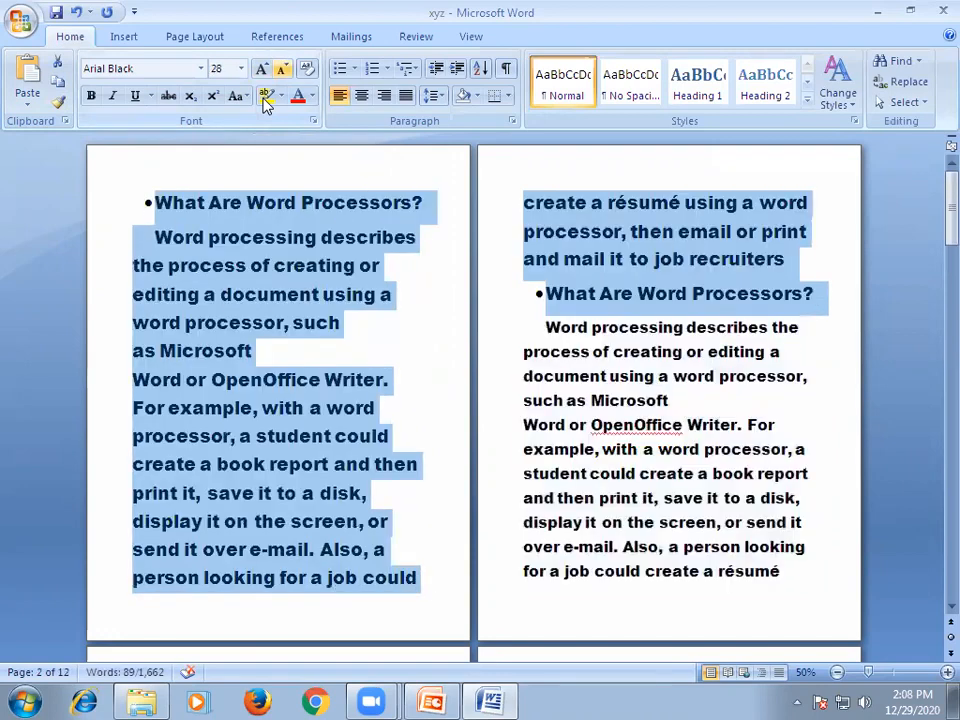
pyautogui.press('ctrl+less')
pyautogui.press('ctrl+less')
pyautogui.press('ctrl+less')
pyautogui.press('ctrl+less')
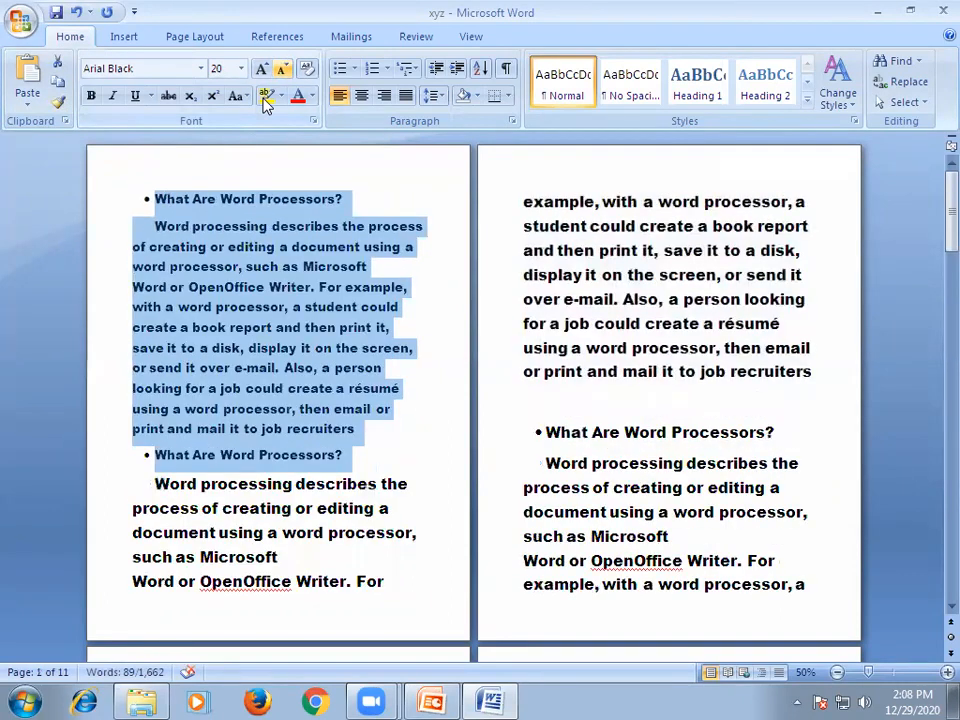
pyautogui.hotkey('ctrl', '>')
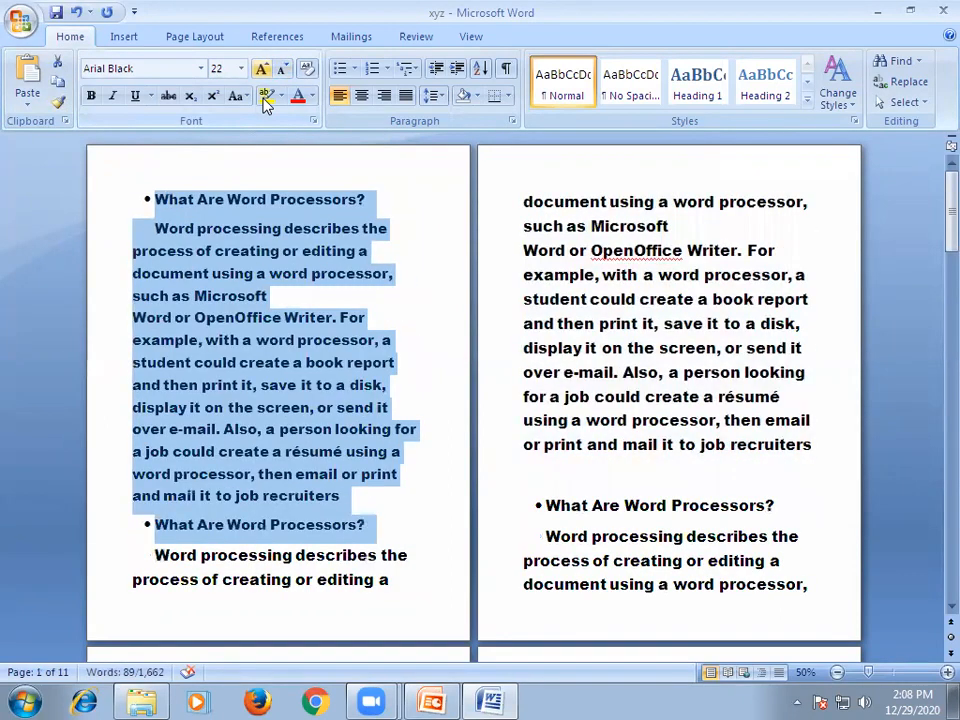
pyautogui.click(310, 251)
# Highlight the first heading and its paragraph through "then email" in red.
pyautogui.moveTo(155, 199); pyautogui.dragTo(316, 480)
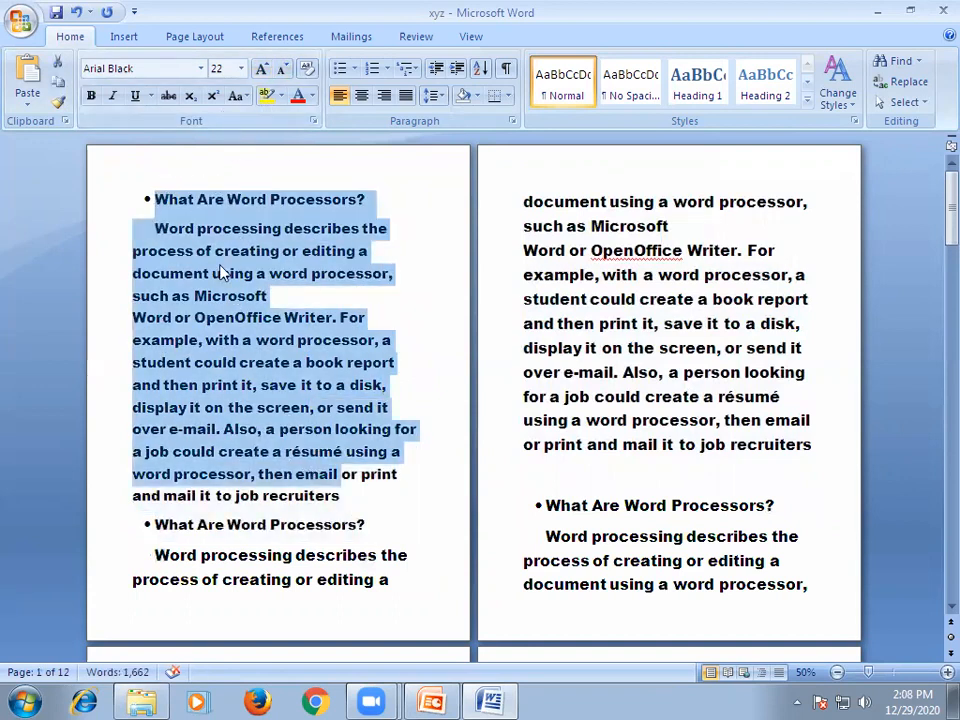
pyautogui.click(282, 96)
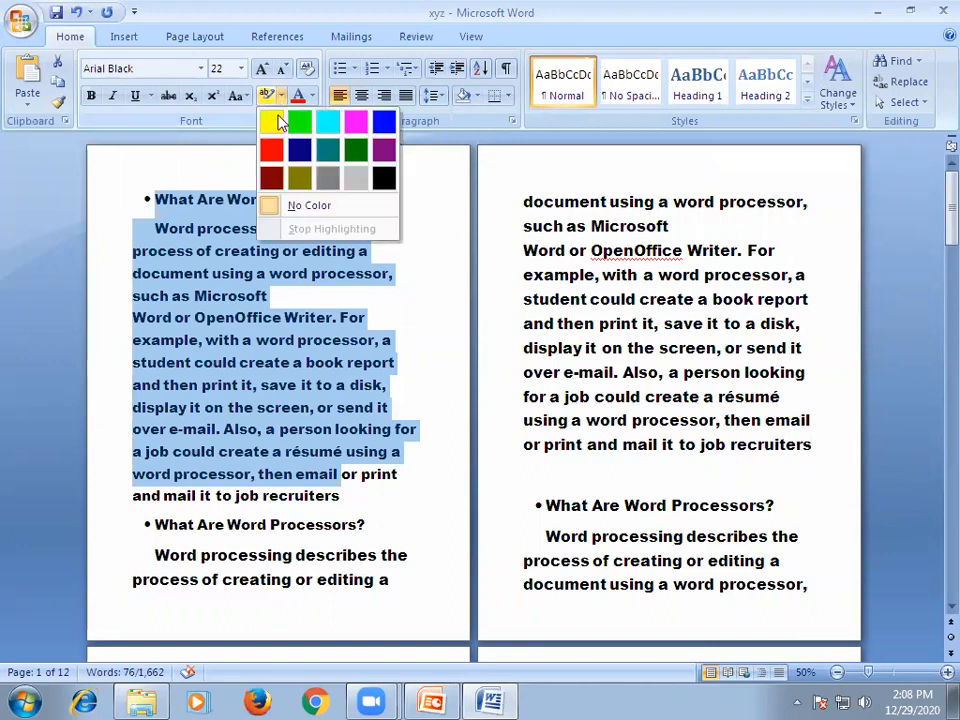
pyautogui.click(273, 151)
pyautogui.click(378, 273)
pyautogui.press('Down')
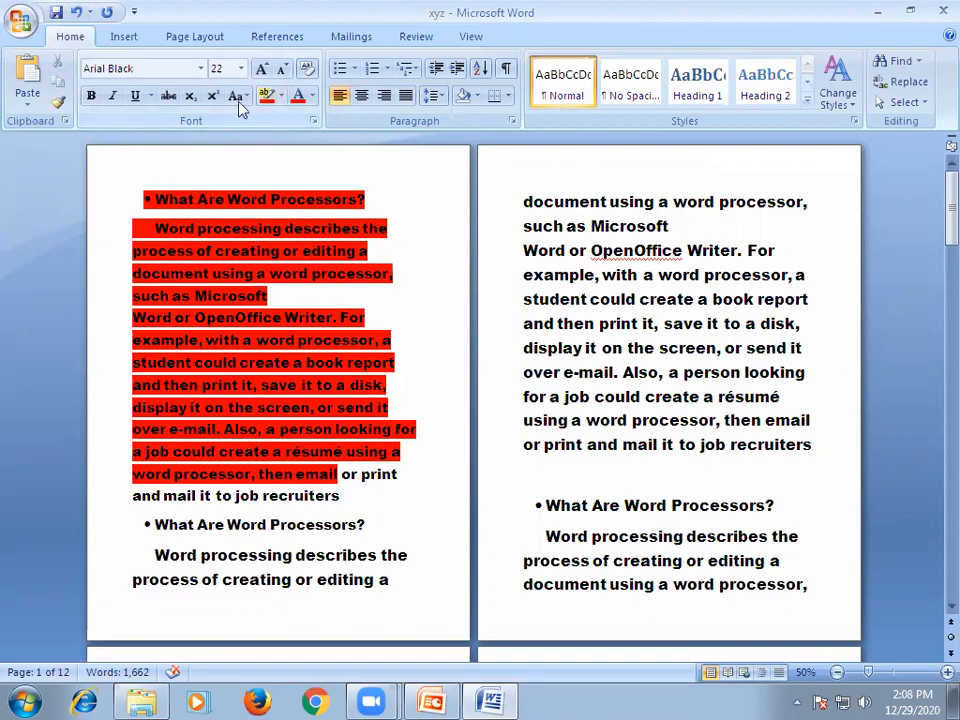
# Undo the red highlight and the last font size increase, and redo the size increase to 22 pt.
pyautogui.click(76, 13)
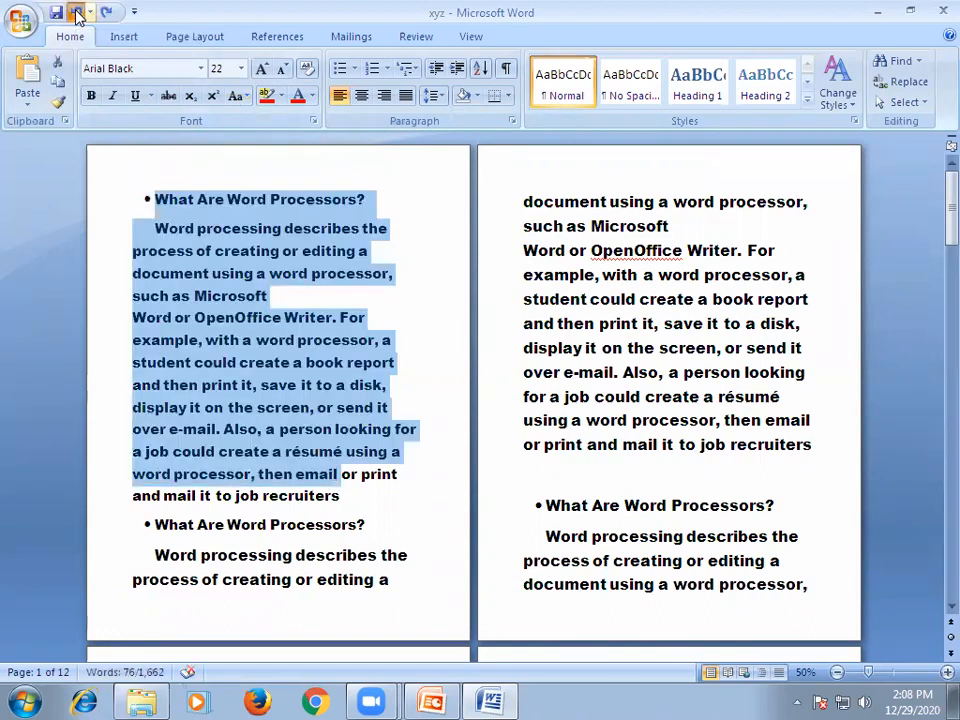
pyautogui.click(76, 13)
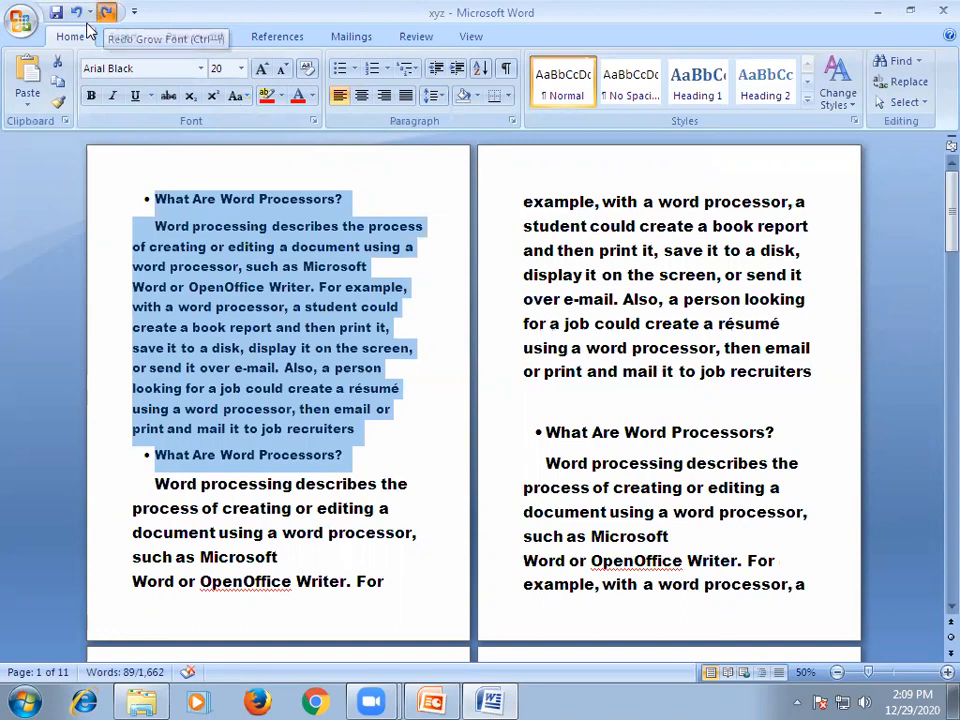
pyautogui.hotkey('ctrl', 'y')
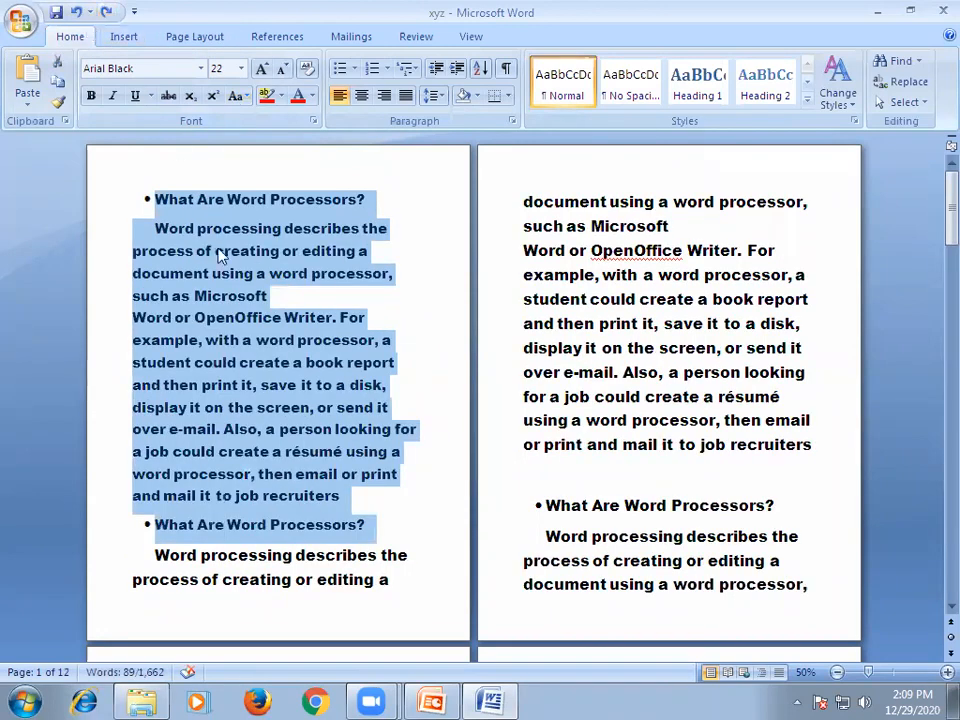
pyautogui.click(229, 272)
# Colour the words "What Are Word Processors" in the first heading with a dark olive green theme colour.
pyautogui.moveTo(160, 199); pyautogui.dragTo(355, 199)
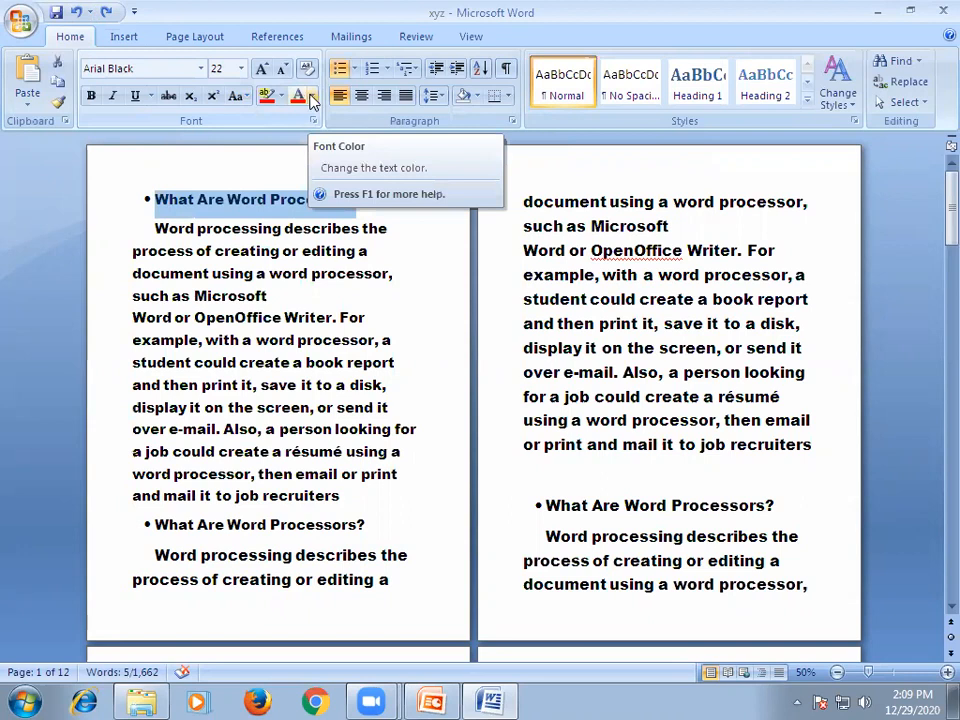
pyautogui.click(311, 97)
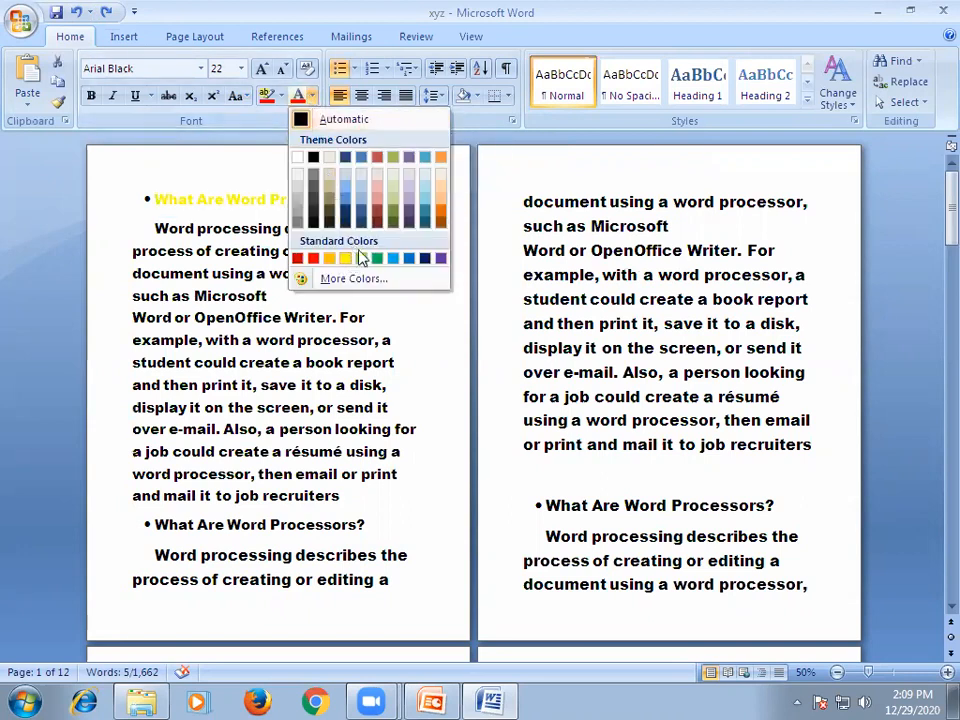
pyautogui.click(392, 214)
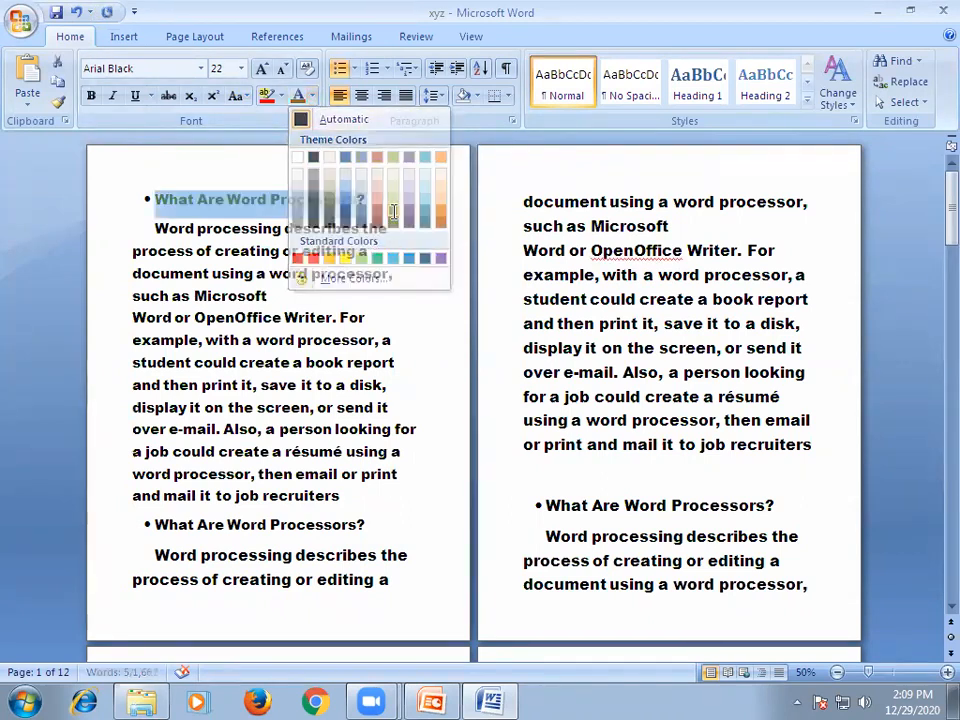
pyautogui.click(242, 247)
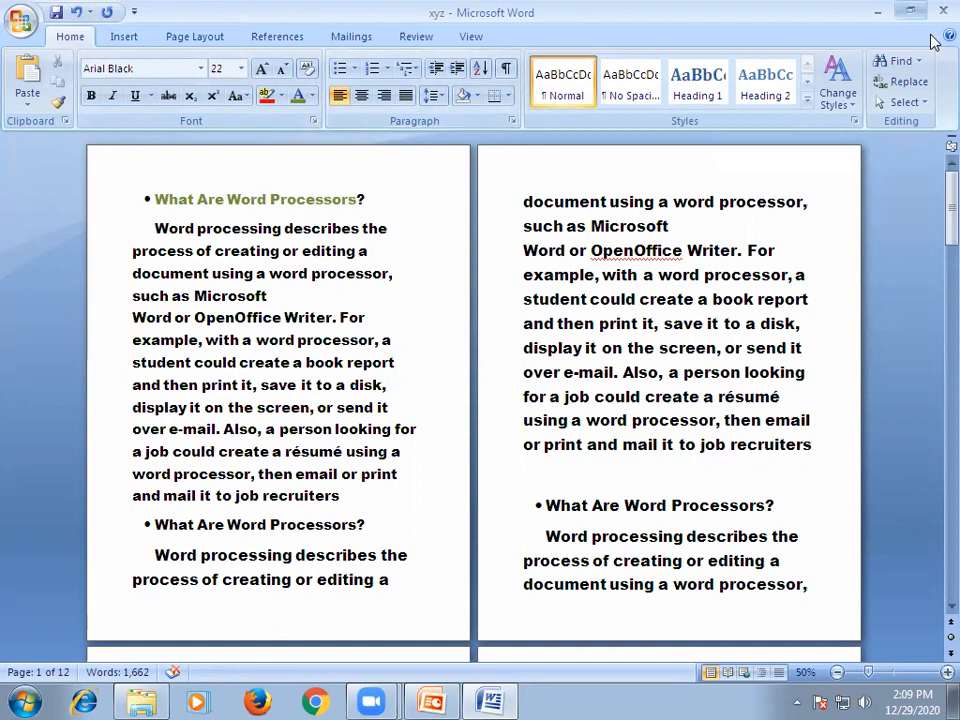
# Restore the document window from full screen to a smaller size and extend its height downward.
pyautogui.click(911, 11)
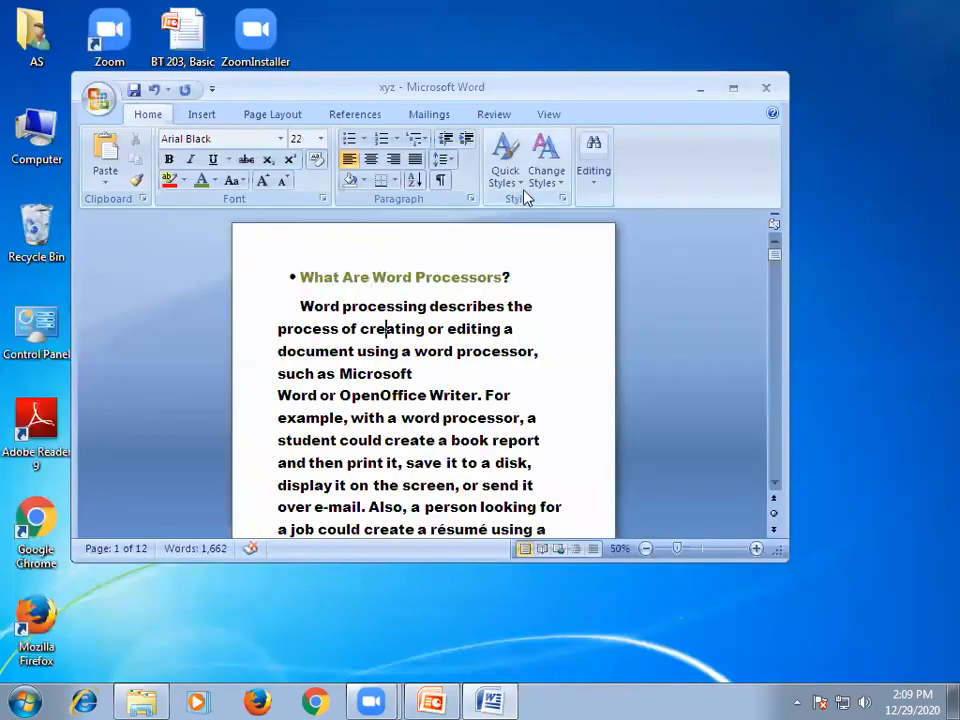
pyautogui.moveTo(431, 577); pyautogui.dragTo(431, 647)
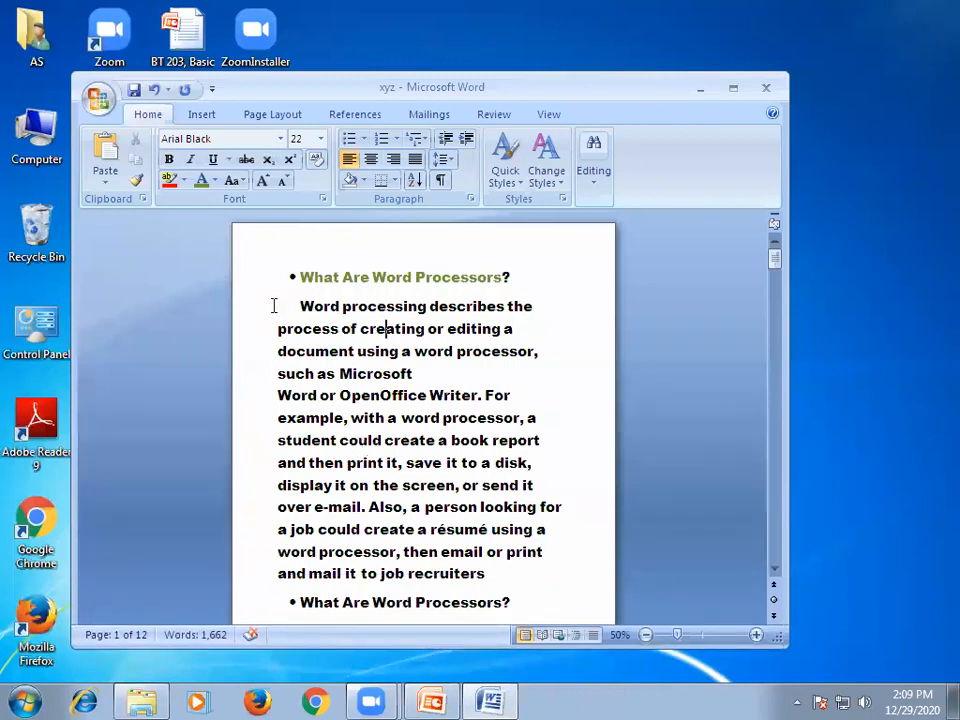
# Remove the bullet and the indent from the first heading on page 1.
pyautogui.click(301, 277)
pyautogui.press('BackSpace')
pyautogui.press('BackSpace')
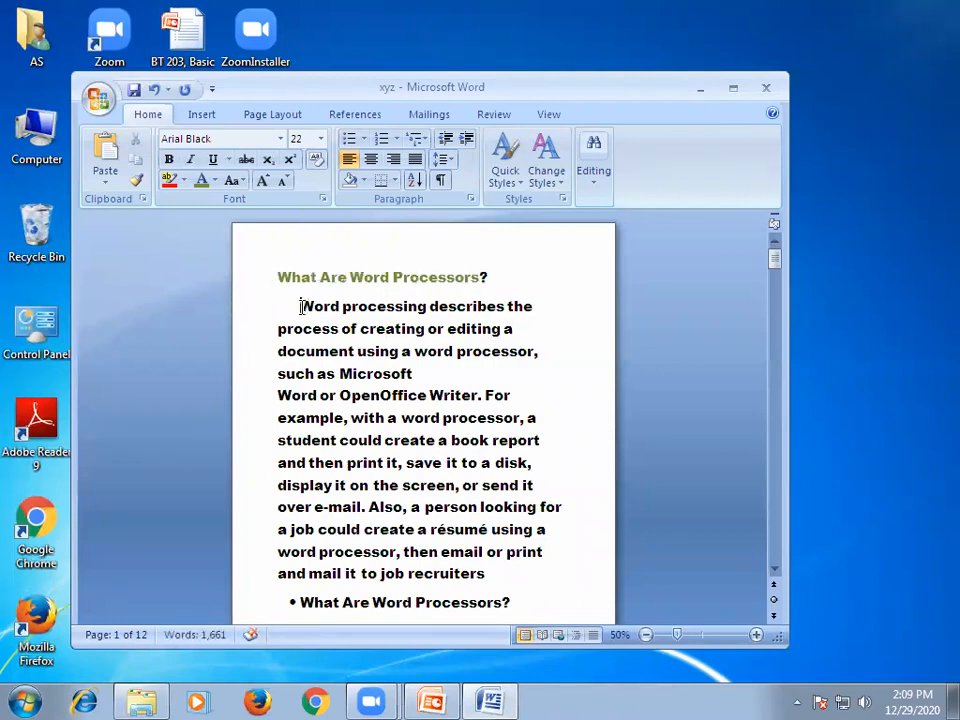
# Remove the first-line indent from the first body paragraph and start new paragraphs after "describes the" and "such as Microsoft".
pyautogui.click(301, 306)
pyautogui.press('BackSpace')
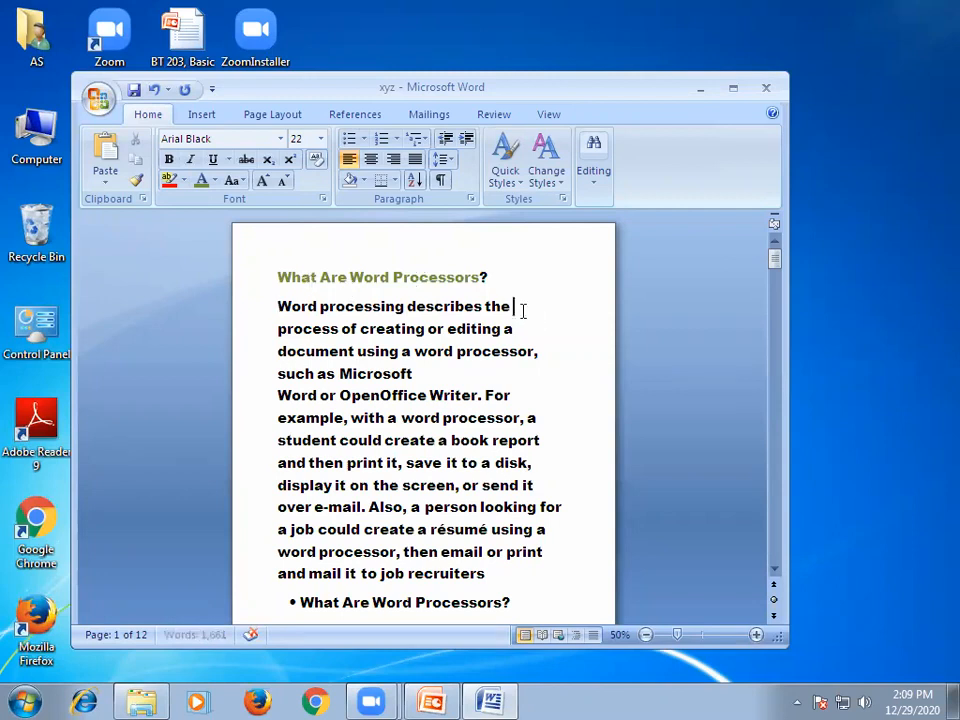
pyautogui.press('Return')
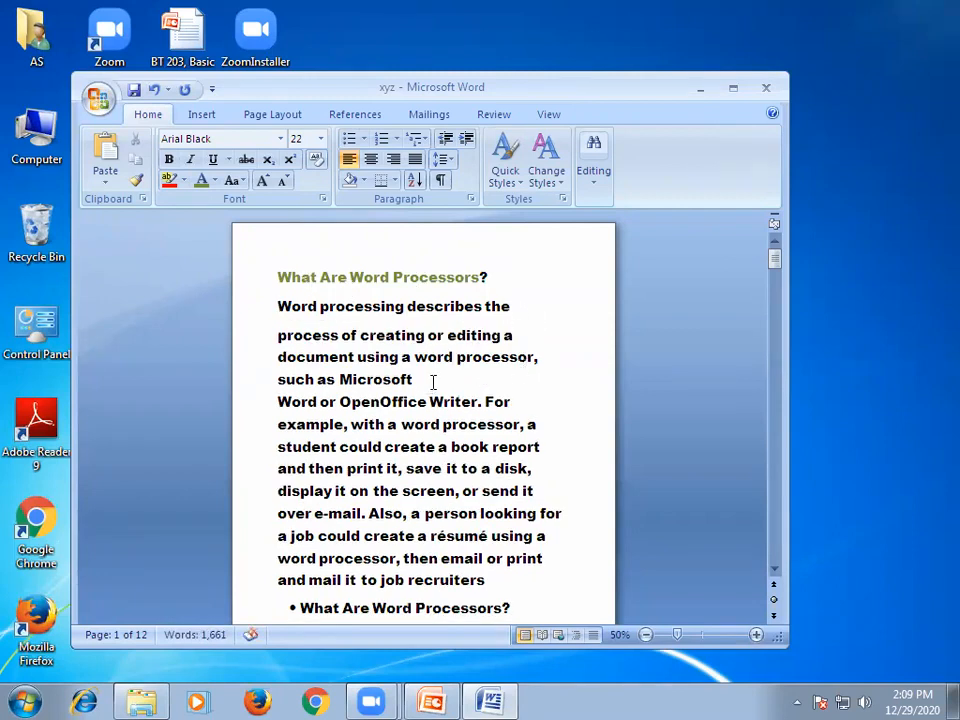
pyautogui.click(414, 379)
pyautogui.press('Return')
# Apply the 1. 2. 3. numbering format from the first heading through the paragraph that starts "Word or OpenOffice Writer".
pyautogui.click(275, 277)
pyautogui.moveTo(273, 272); pyautogui.dragTo(530, 430)
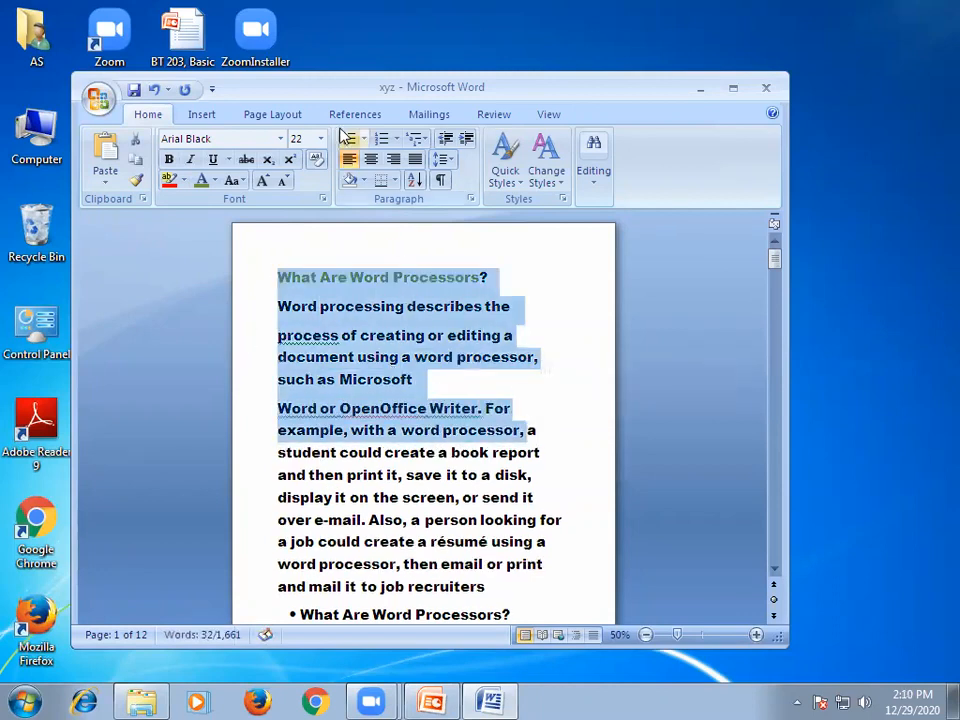
pyautogui.click(397, 138)
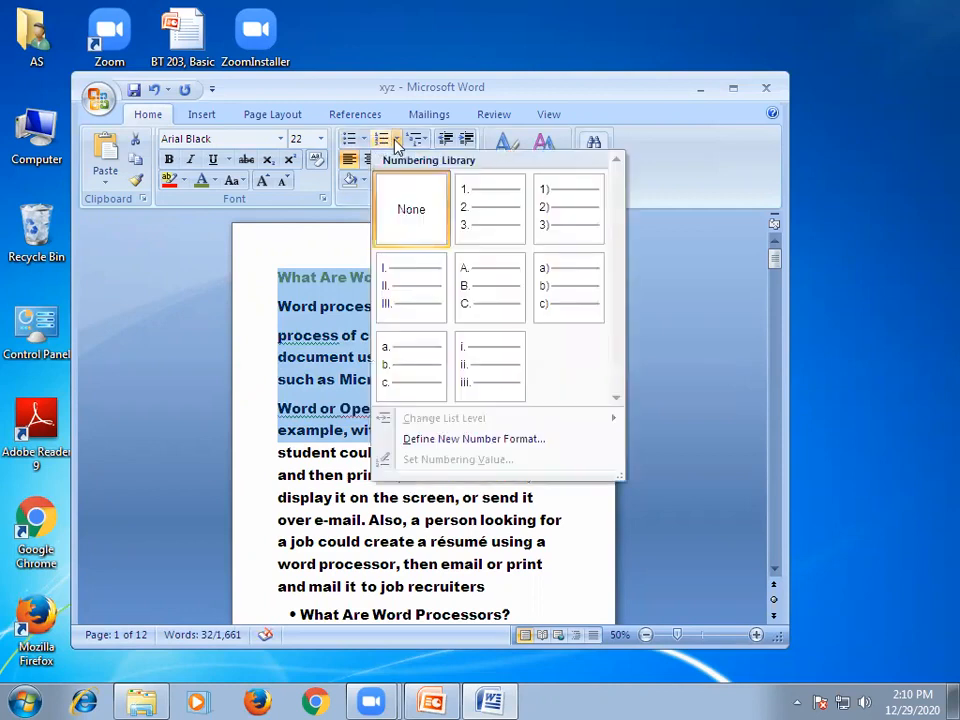
pyautogui.click(489, 208)
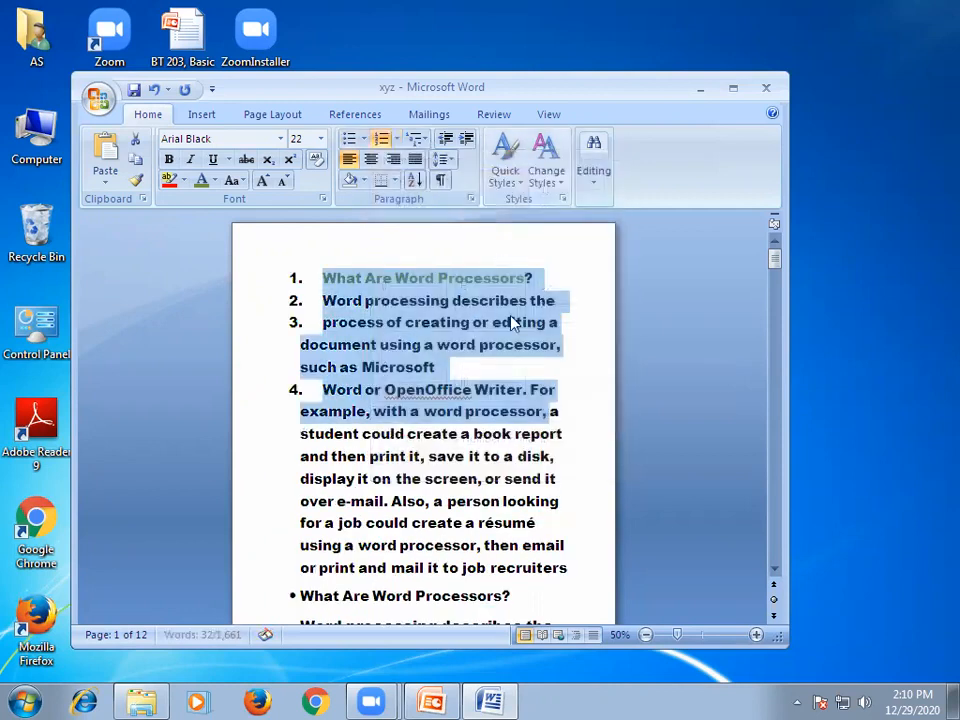
pyautogui.click(345, 430)
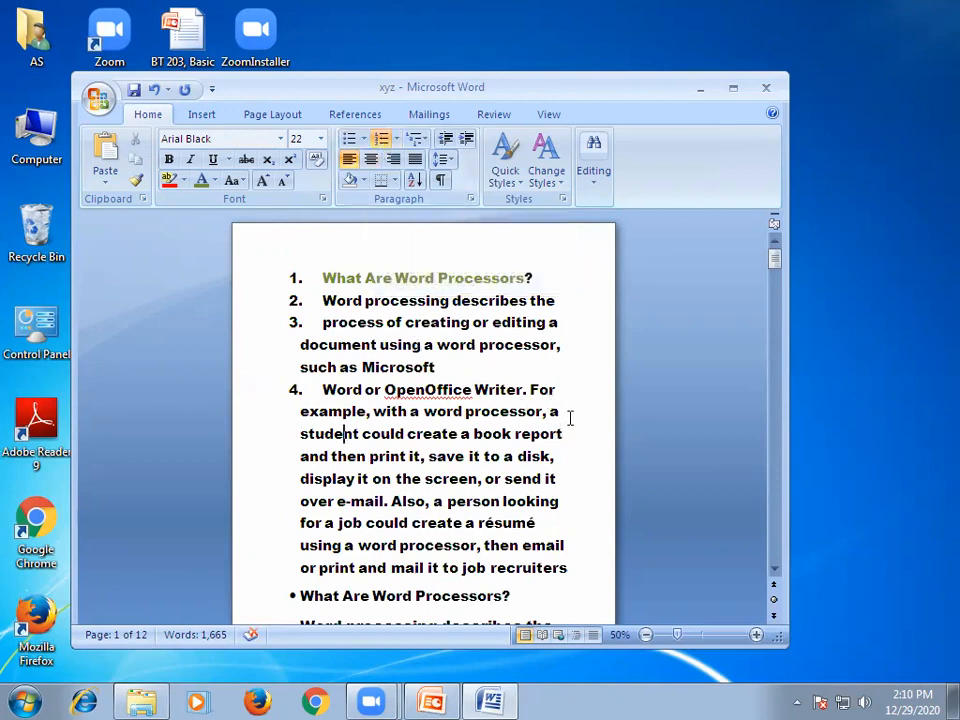
# Split the fourth list item after "résumé" into a new numbered item and add an empty numbered item after "recruiters".
pyautogui.click(538, 524)
pyautogui.press('Return')
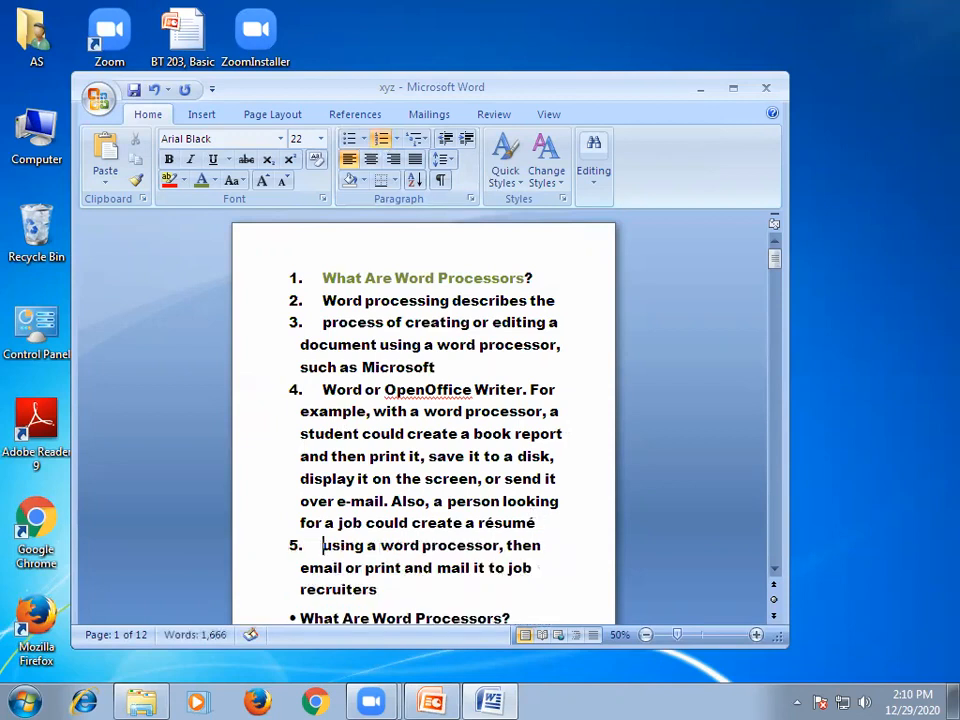
pyautogui.press('End')
pyautogui.press('Down')
pyautogui.press('Down')
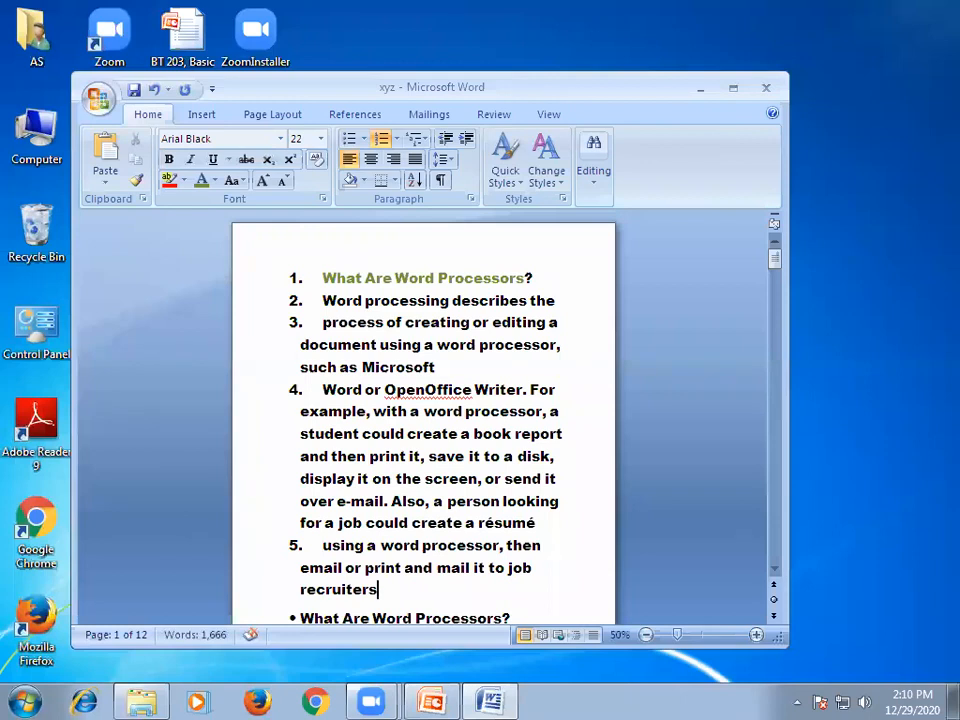
pyautogui.press('Return')
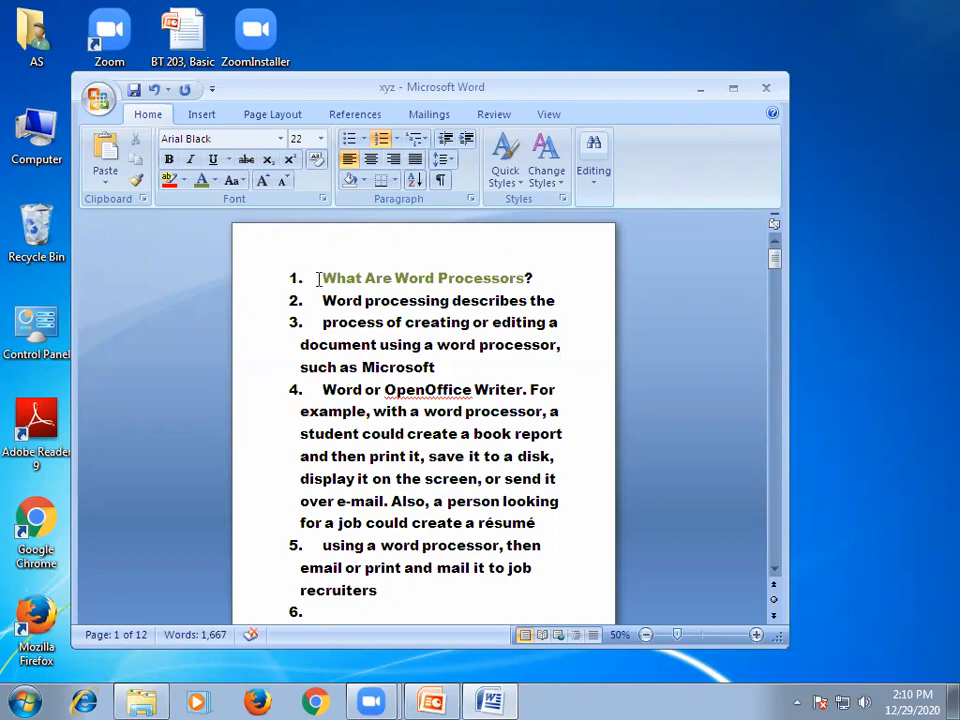
# Remove the numbering from the heading and the text lines on page 1 down to "job recruiters".
pyautogui.moveTo(318, 277); pyautogui.dragTo(499, 602)
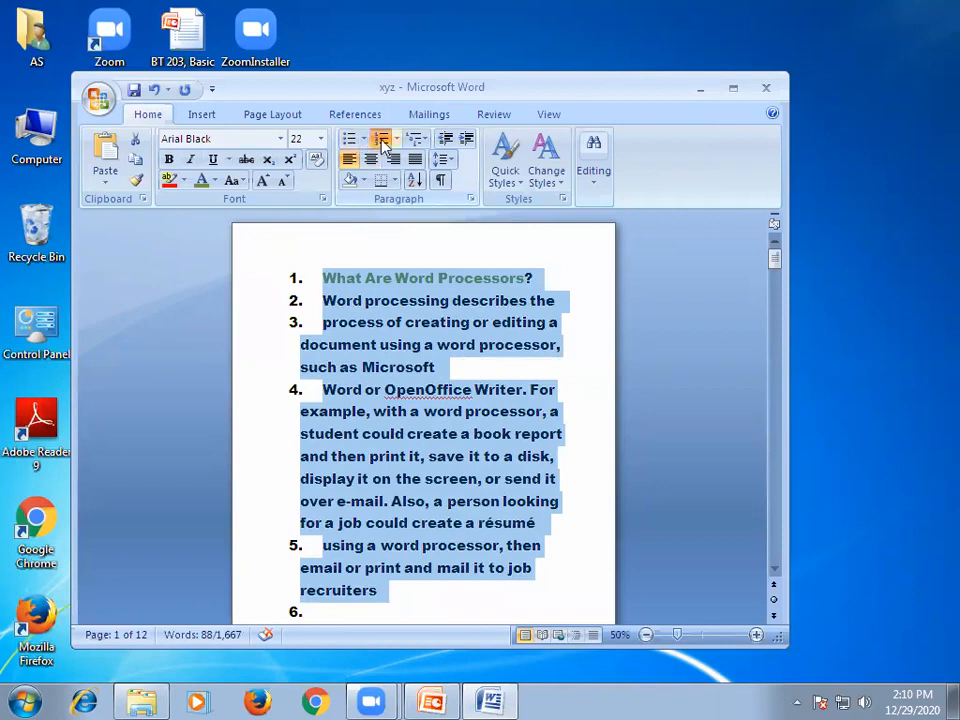
pyautogui.click(381, 138)
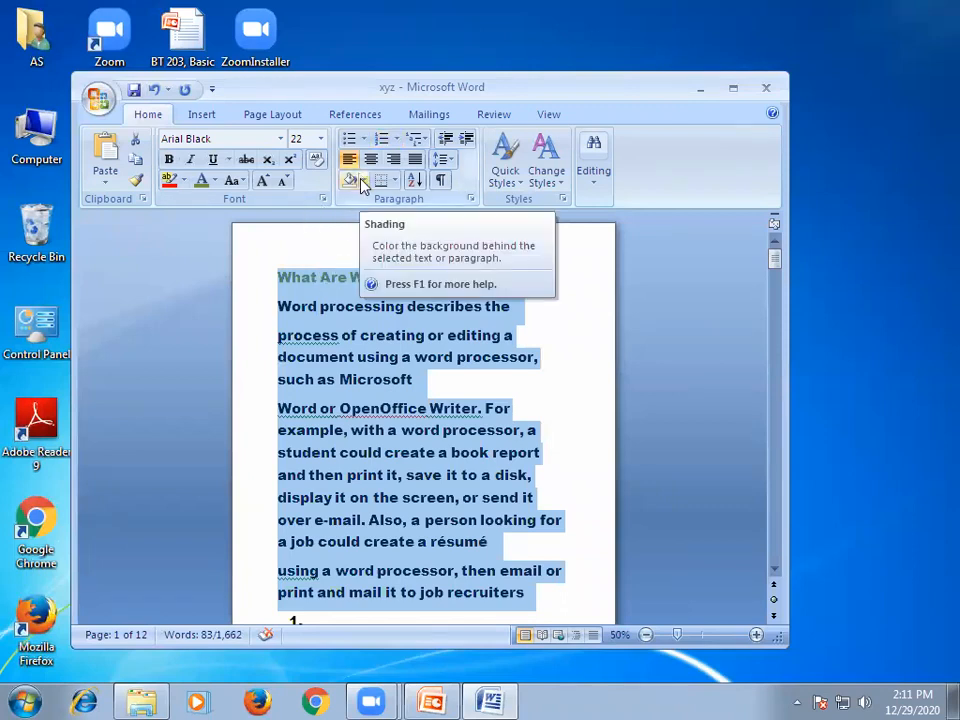
pyautogui.click(364, 379)
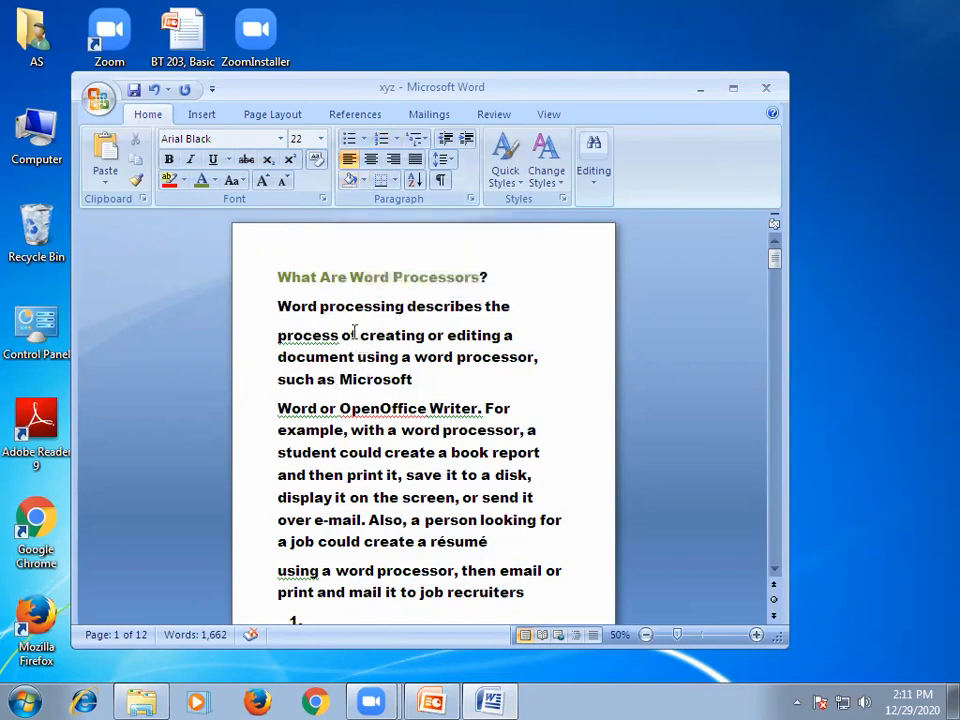
# Look over the available paragraph border options without applying any.
pyautogui.click(394, 180)
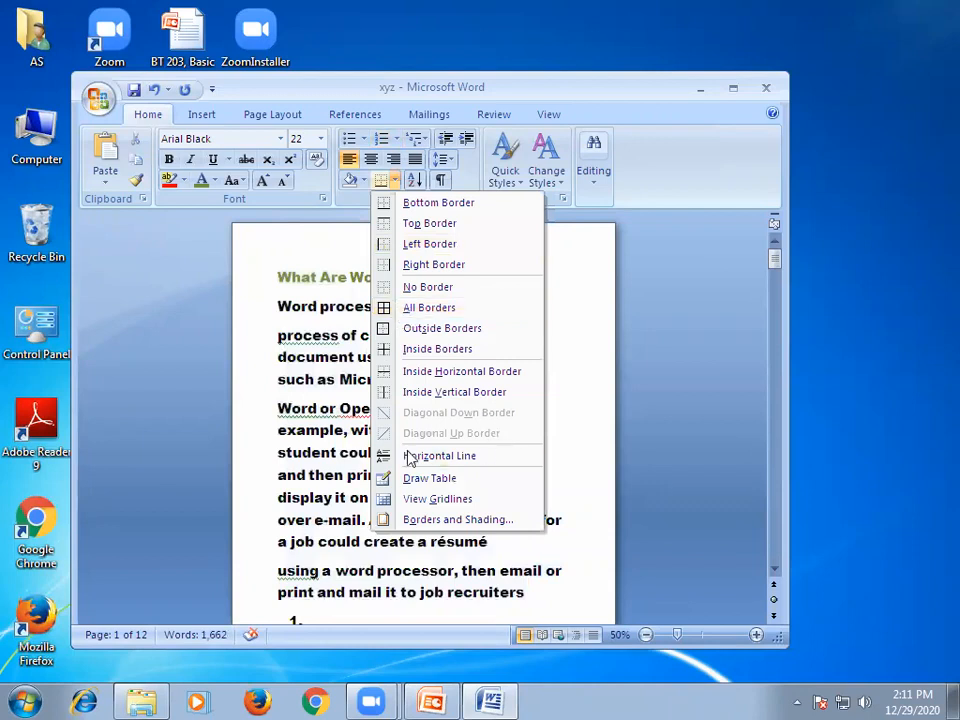
pyautogui.click(312, 421)
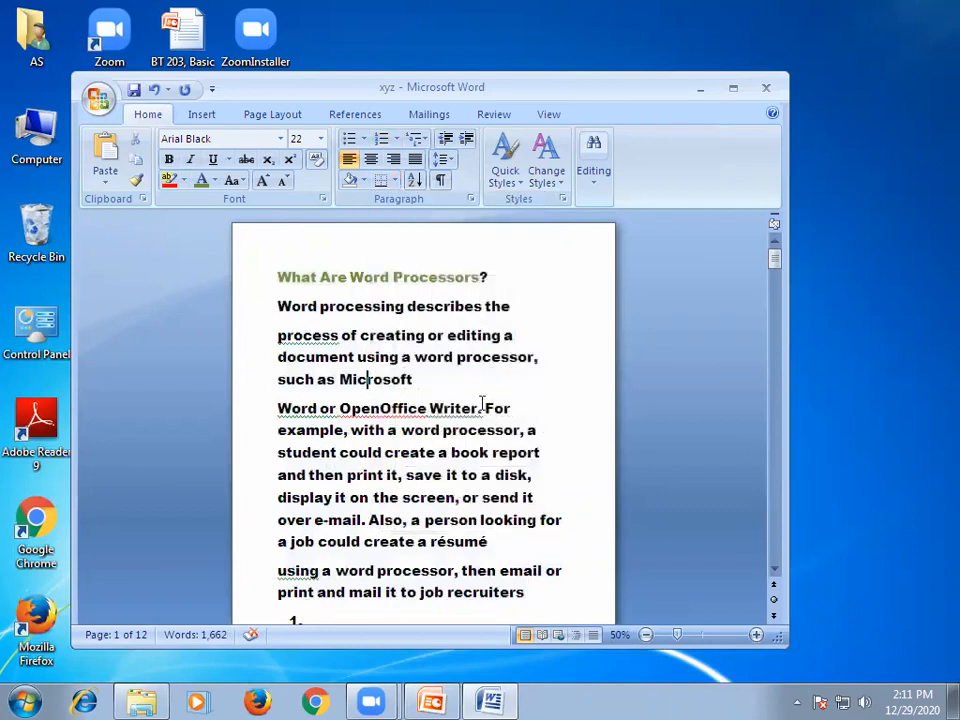
pyautogui.click(455, 380)
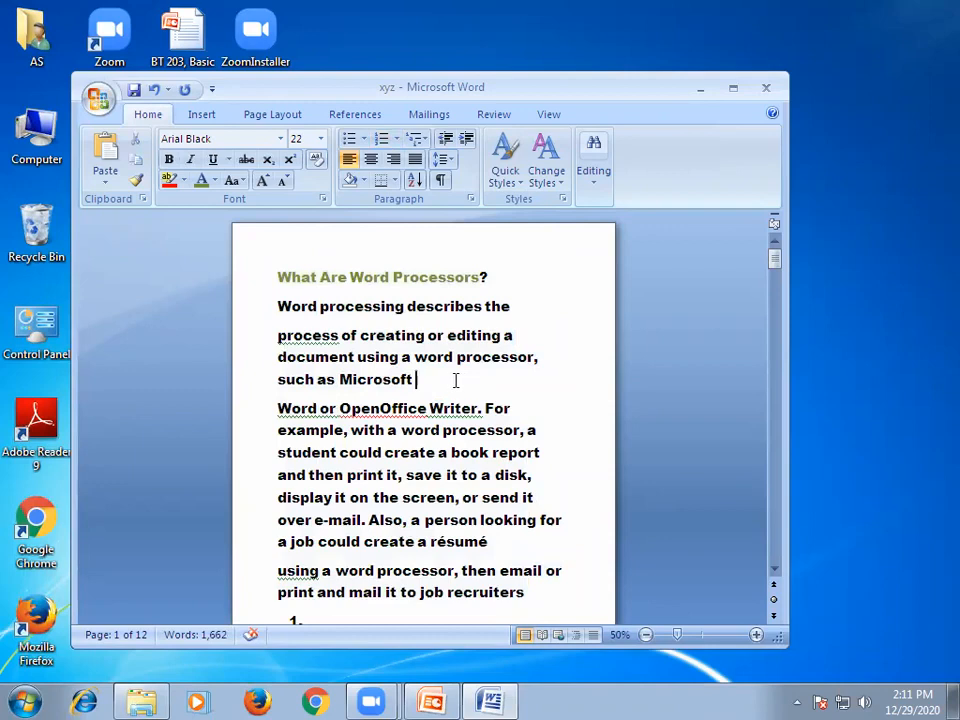
# Maximize the document window, restore it, and widen it to the screen's edge so two pages fit side by side.
pyautogui.click(735, 95)
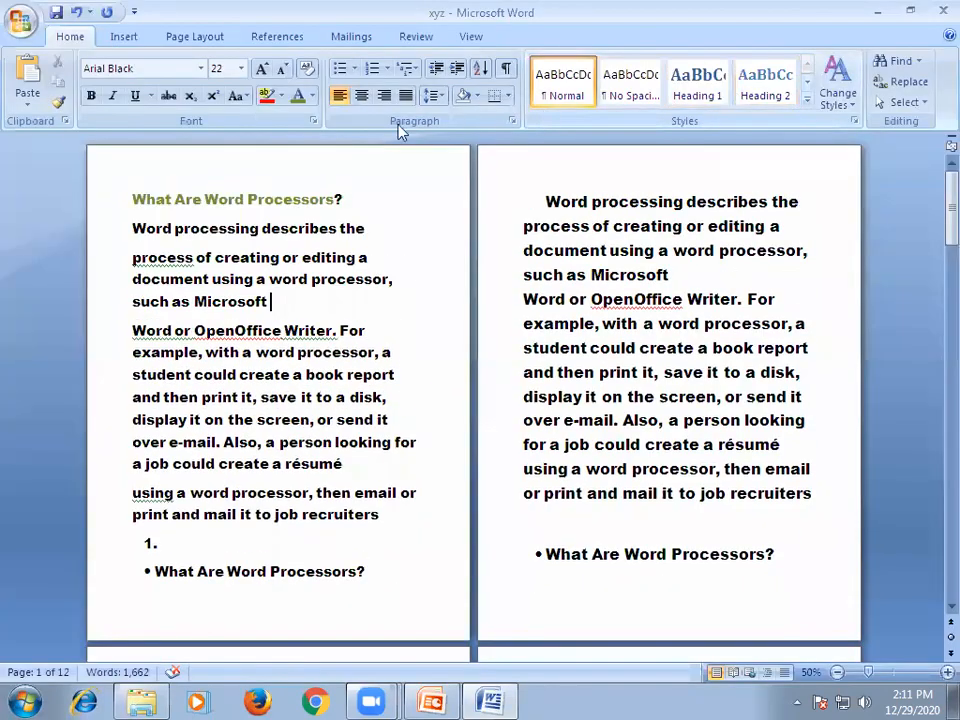
pyautogui.scroll(-2, 566, 489)
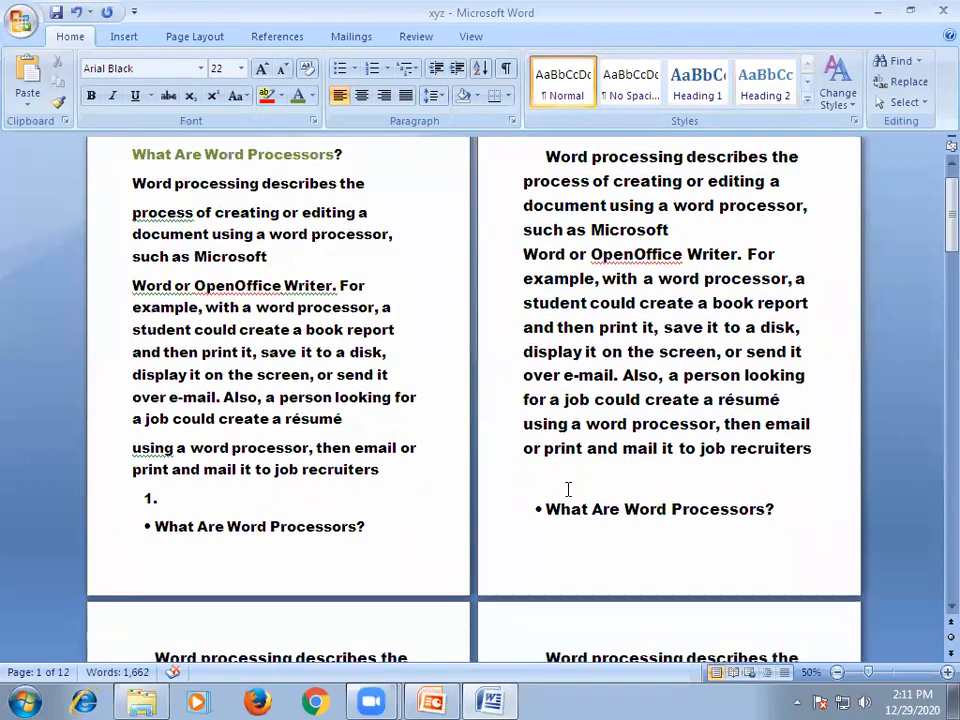
pyautogui.scroll(2, 566, 484)
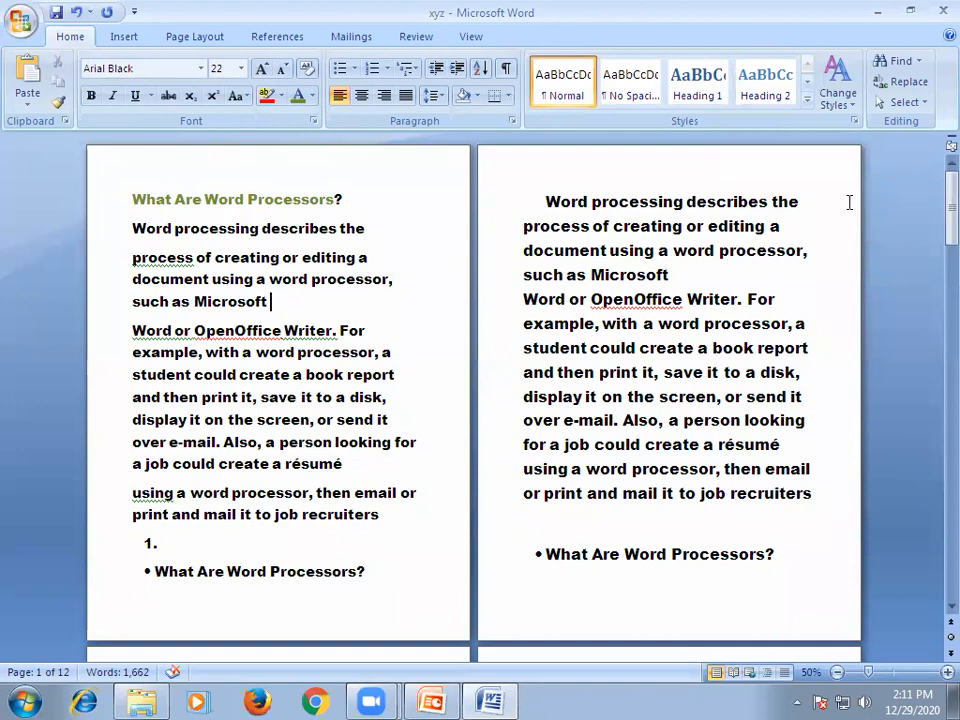
pyautogui.press('super+Down')
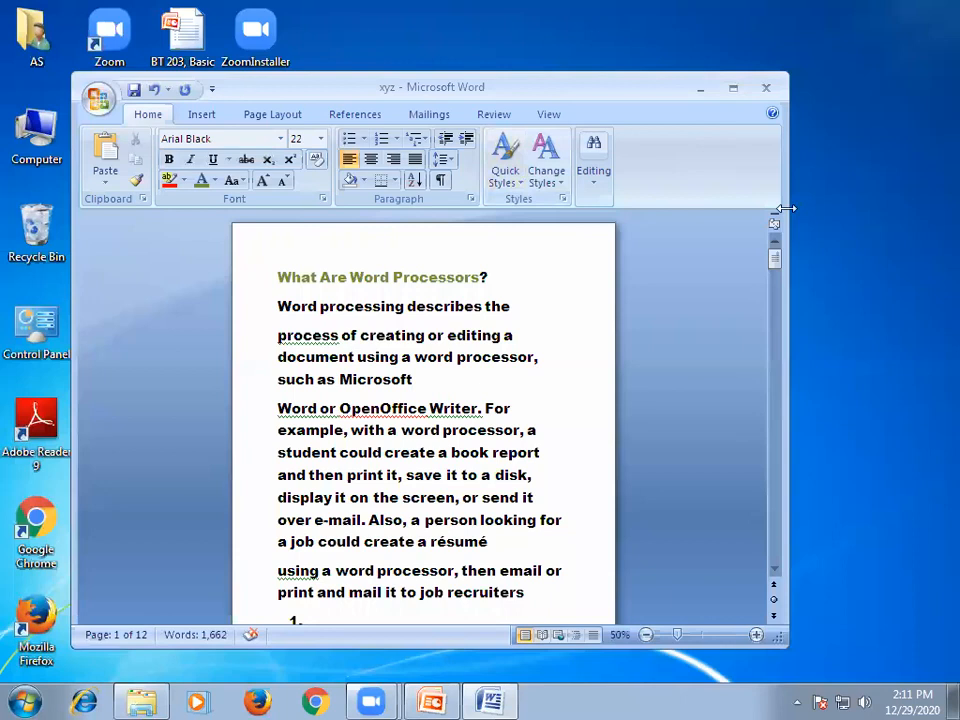
pyautogui.moveTo(786, 208); pyautogui.dragTo(956, 208)
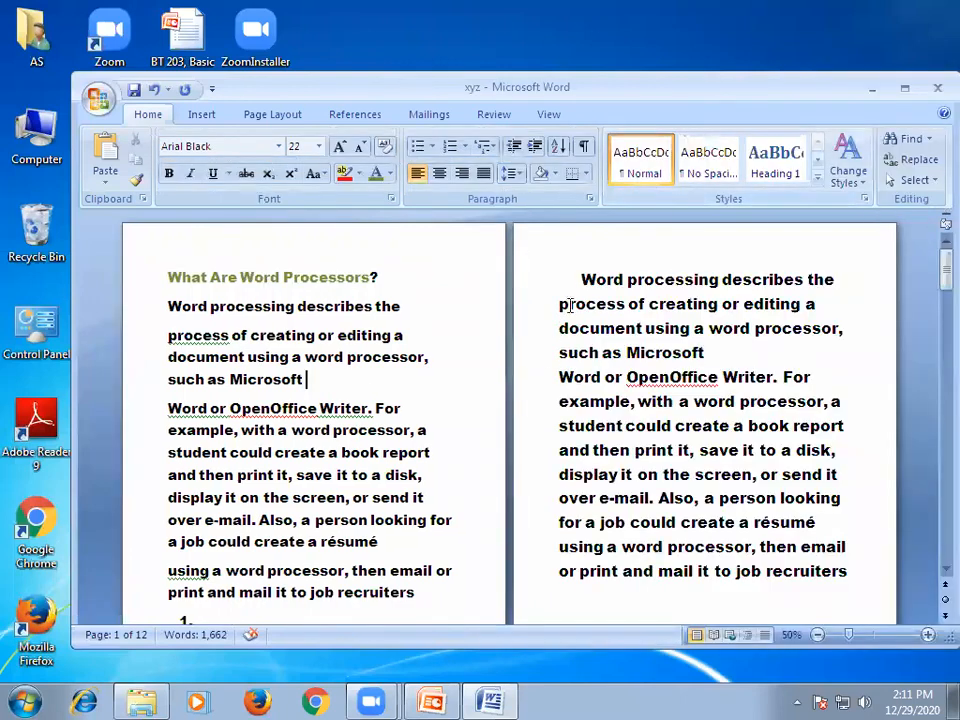
# Apply the Normal style to page 2's first paragraph up to "using a word processor" and maximize the document window.
pyautogui.moveTo(581, 279); pyautogui.dragTo(757, 547)
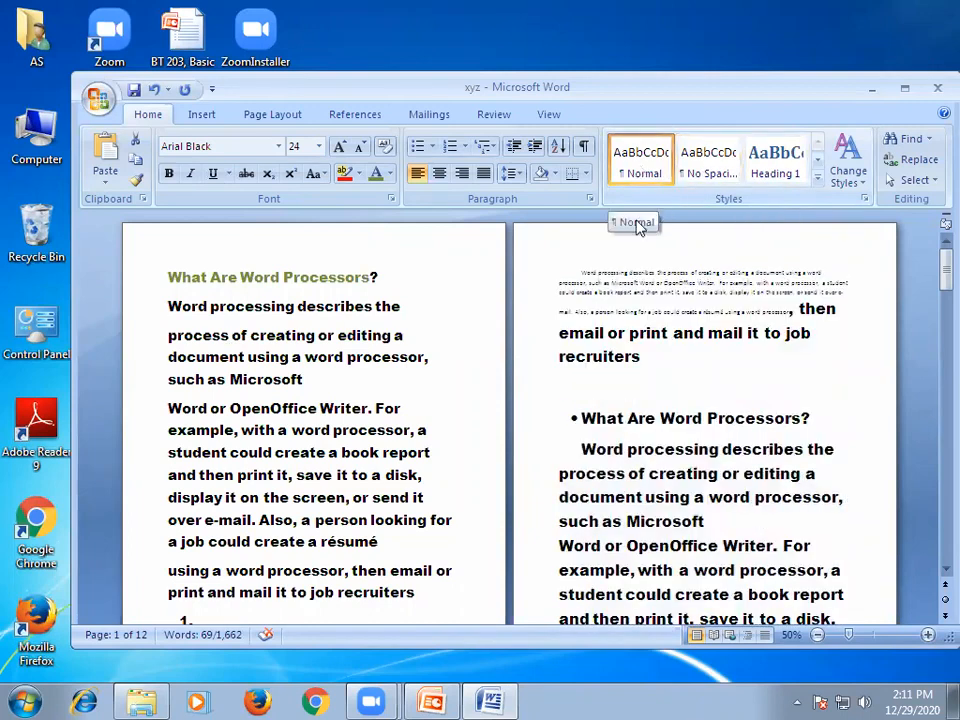
pyautogui.click(636, 167)
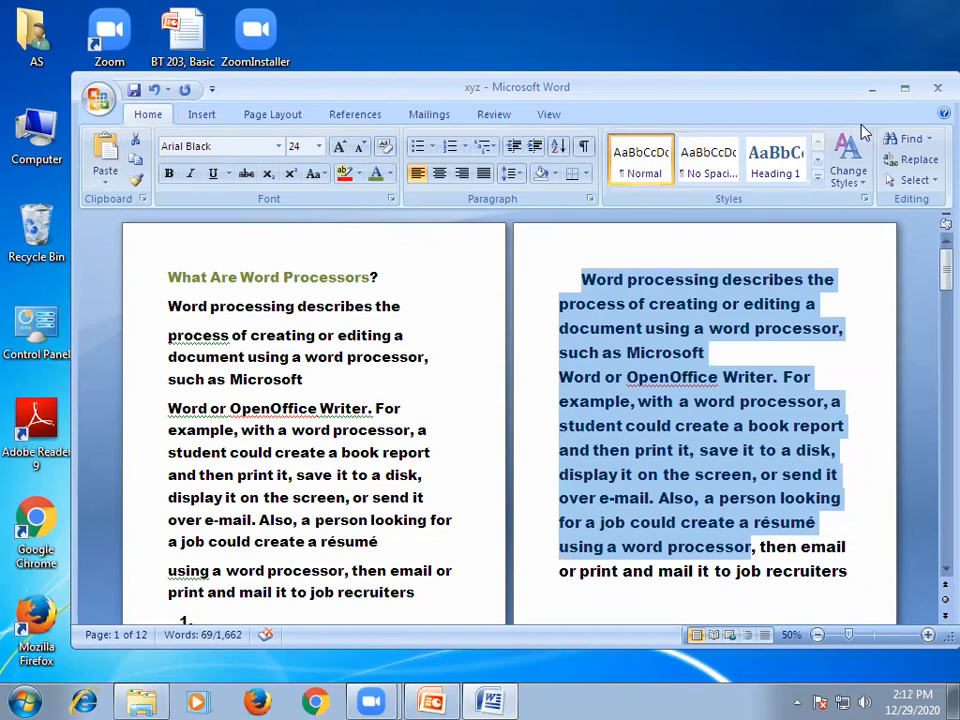
pyautogui.click(903, 90)
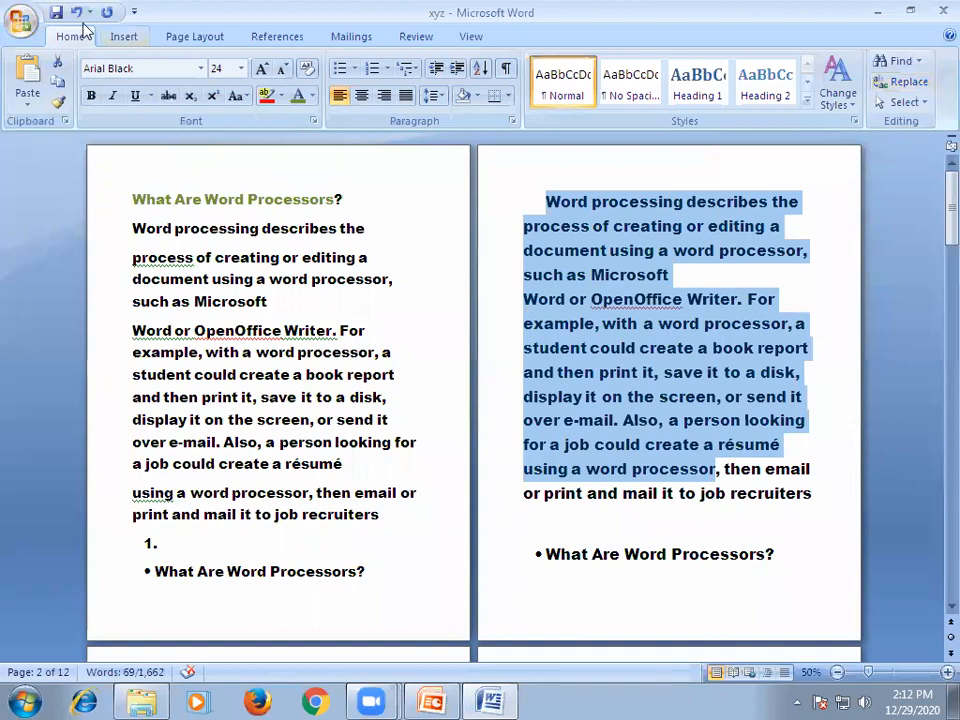
# Insert a 6x6 table at the start of the blank page 10.
pyautogui.moveTo(952, 205); pyautogui.dragTo(934, 528)
pyautogui.click(228, 269)
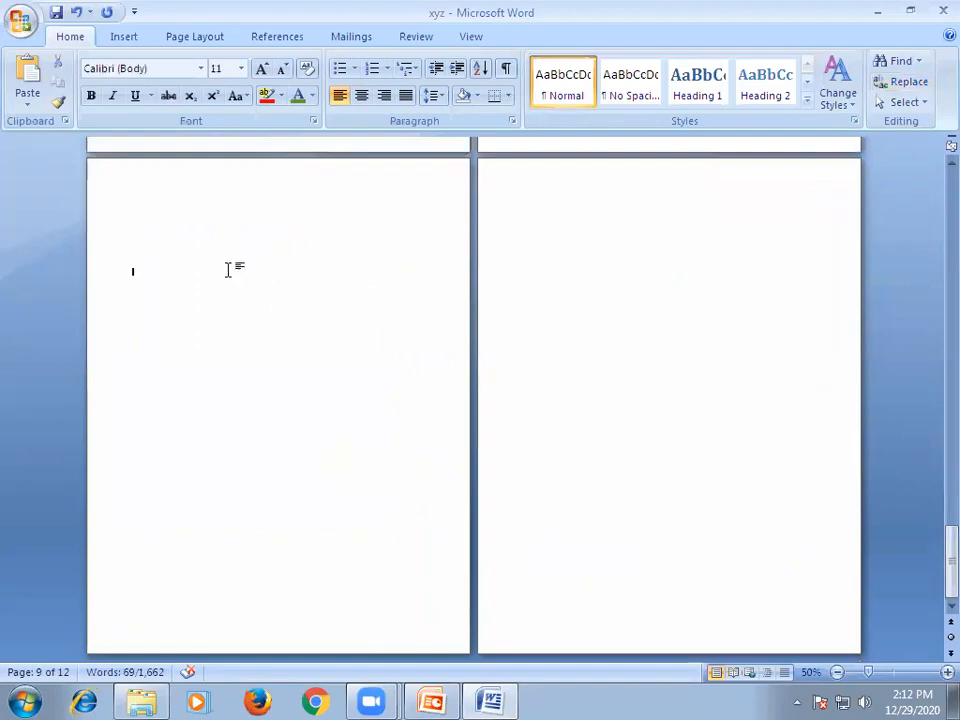
pyautogui.scroll(3, 225, 280)
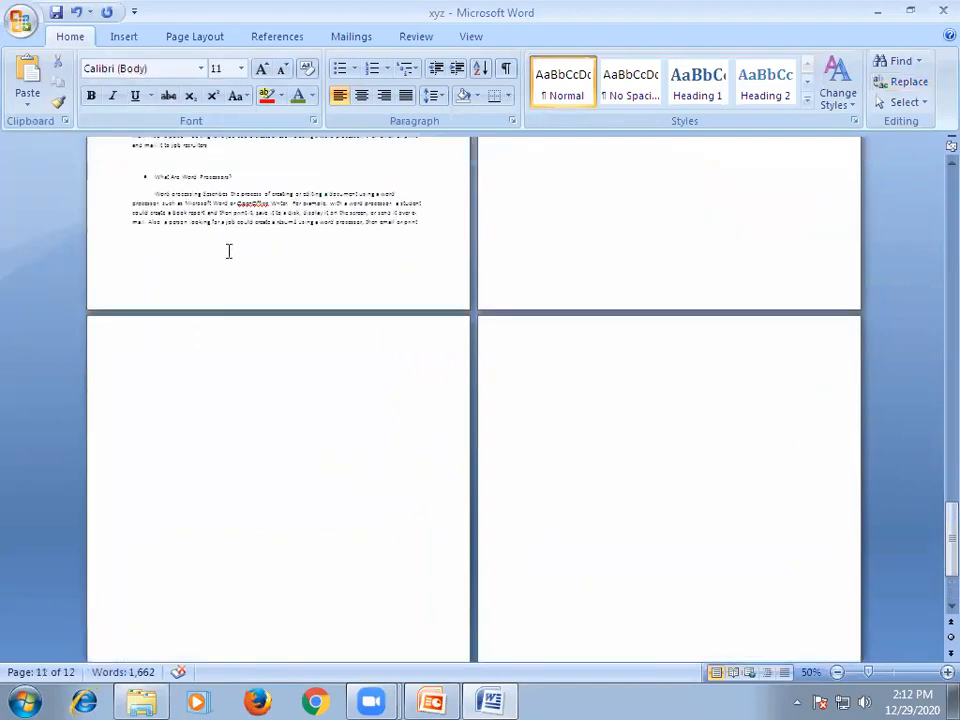
pyautogui.scroll(15, 385, 270)
pyautogui.click(525, 316)
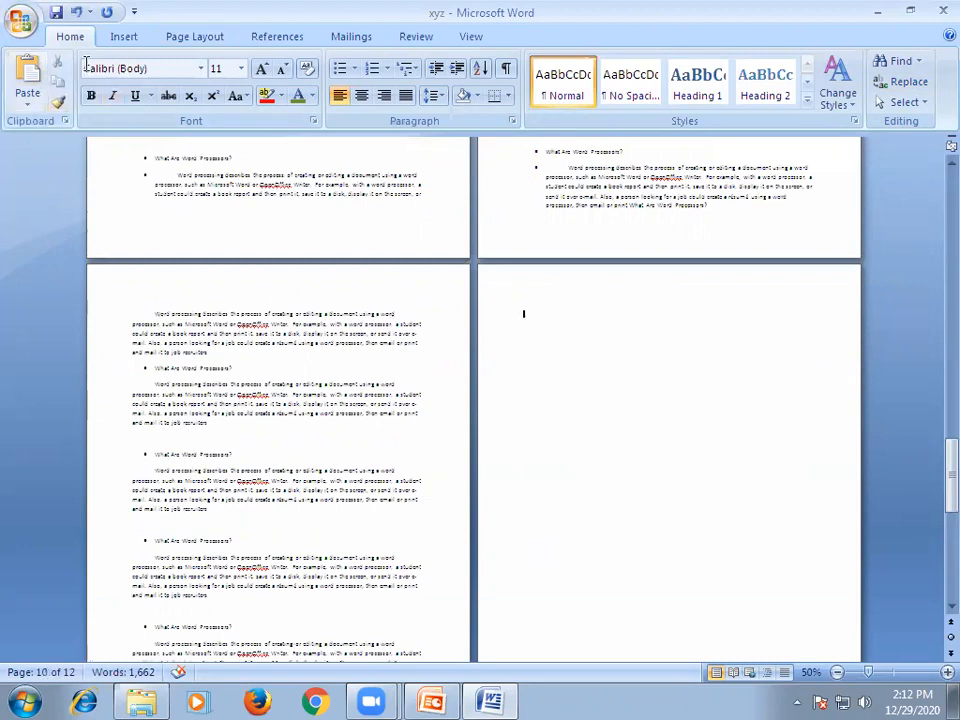
pyautogui.click(124, 36)
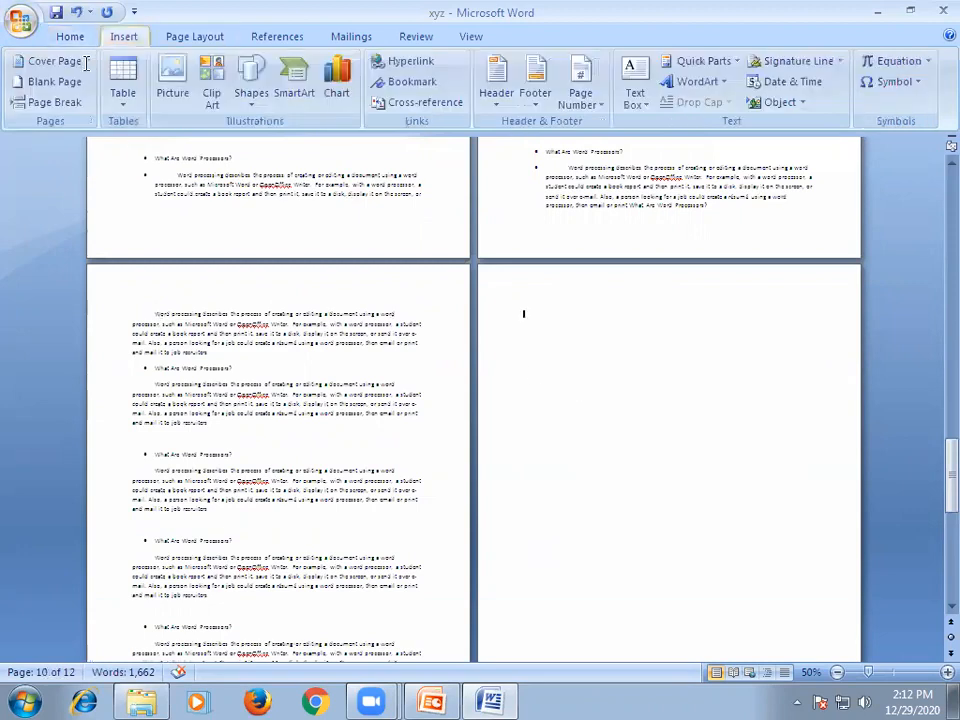
pyautogui.click(121, 104)
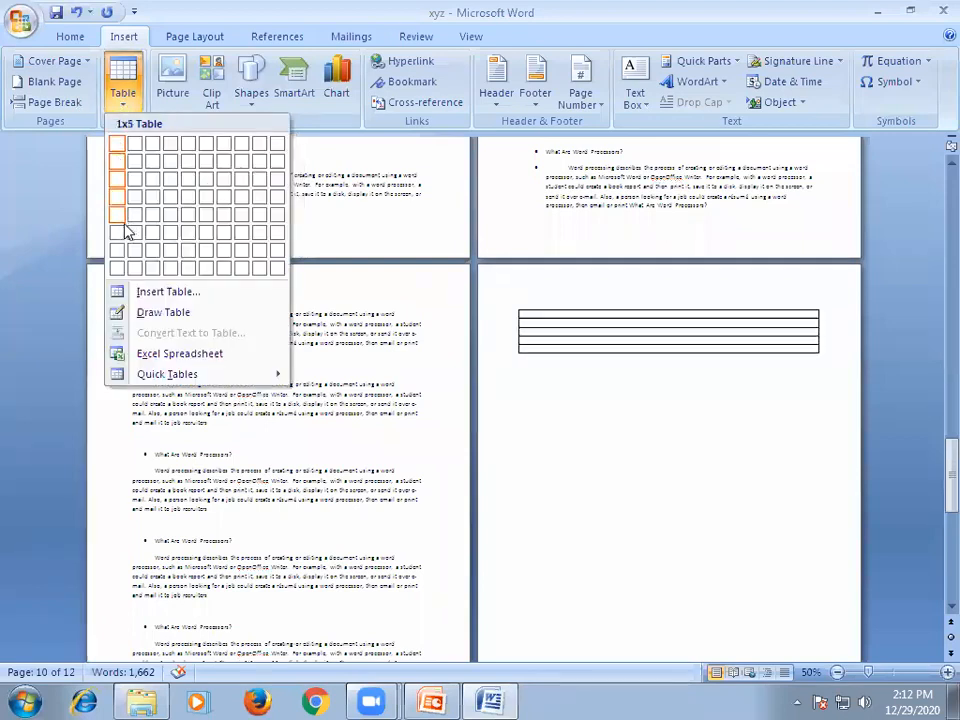
pyautogui.click(206, 242)
# Fill the six cells of the table's first row with the numbers 1, 2, 3, 4, 5 and 6.
pyautogui.write('1')
pyautogui.click(590, 314)
pyautogui.write('2')
pyautogui.click(641, 318)
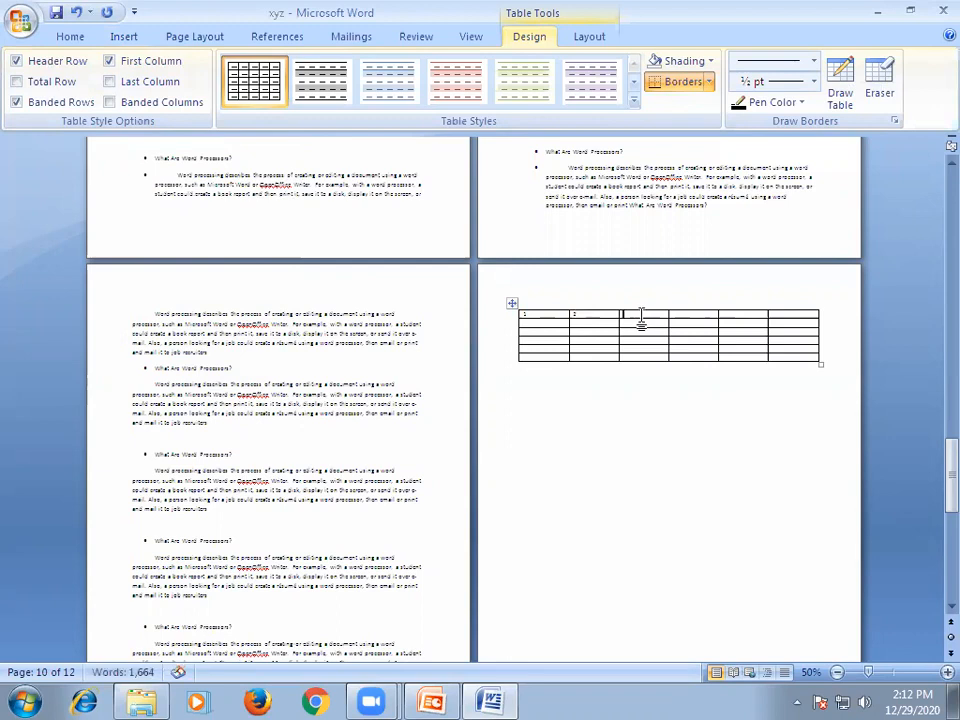
pyautogui.write('3')
pyautogui.write('4')
pyautogui.keyDown('ctrl'); pyautogui.scroll(3, 484, 315); pyautogui.keyUp('ctrl')
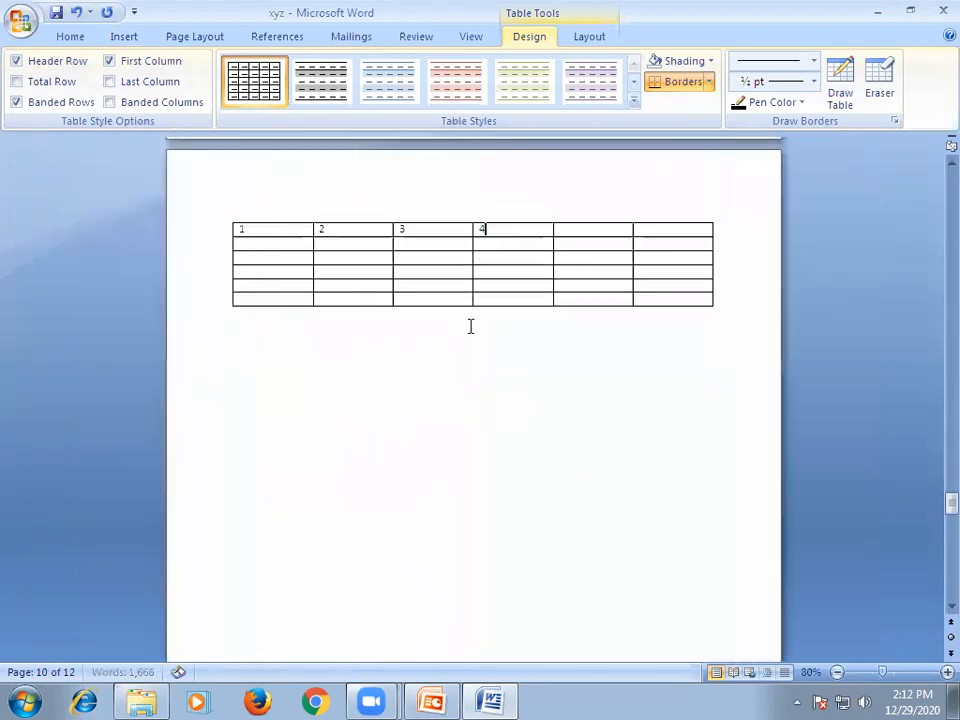
pyautogui.keyDown('ctrl'); pyautogui.scroll(4, 470, 326); pyautogui.keyUp('ctrl')
pyautogui.click(651, 276)
pyautogui.write('5')
pyautogui.click(765, 277)
pyautogui.write('6')
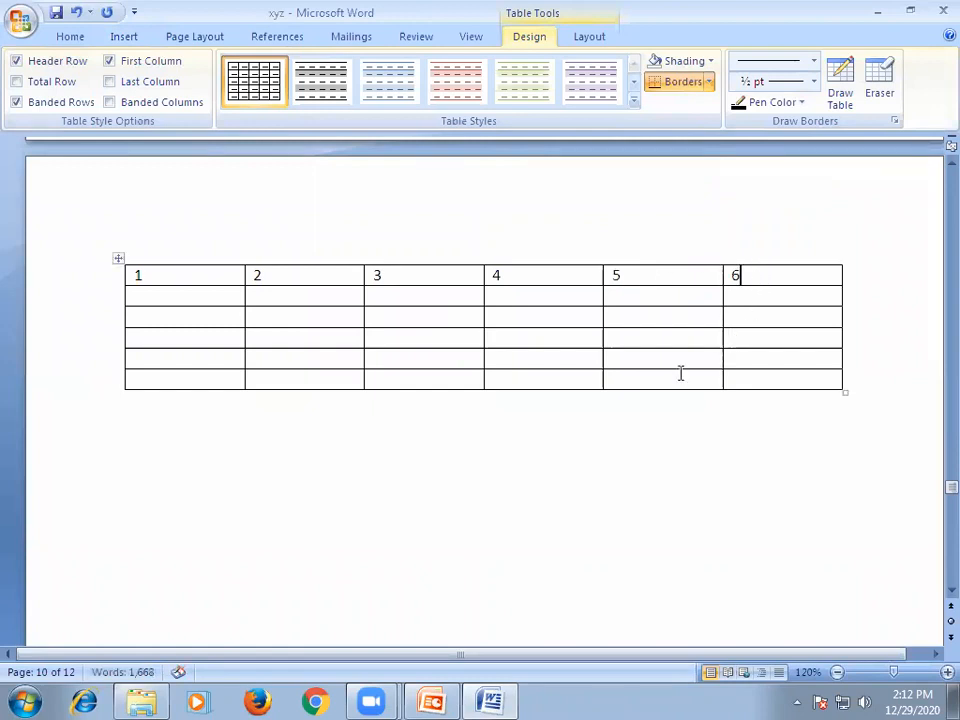
pyautogui.click(620, 437)
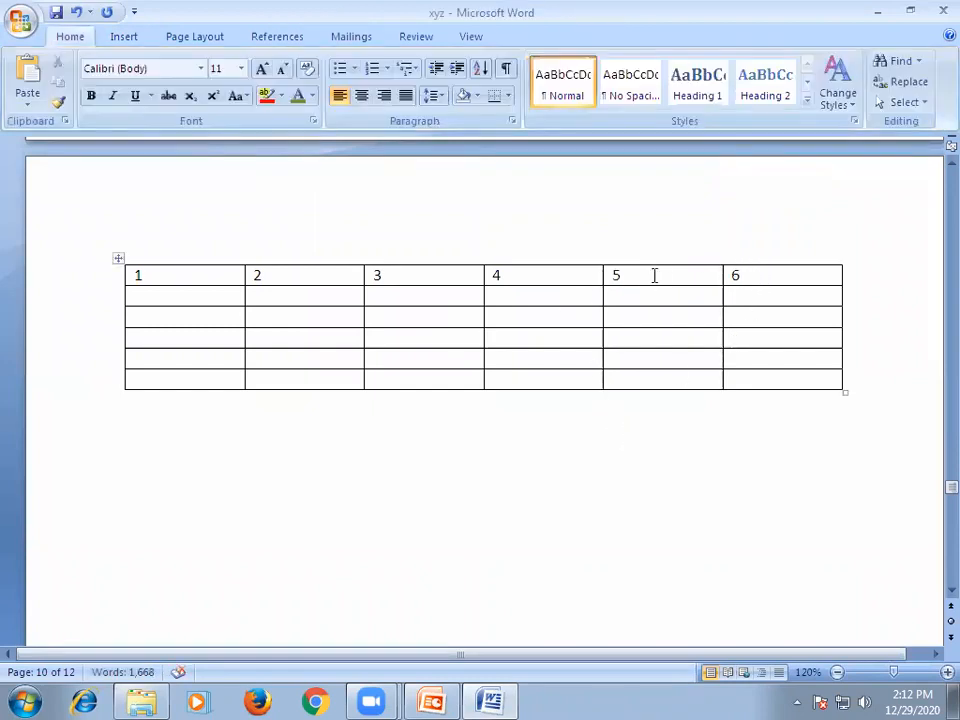
# Change the fifth cell of the table's first row to 6 and the sixth cell to 7.
pyautogui.click(600, 279)
pyautogui.write('6')
pyautogui.doubleClick(735, 277)
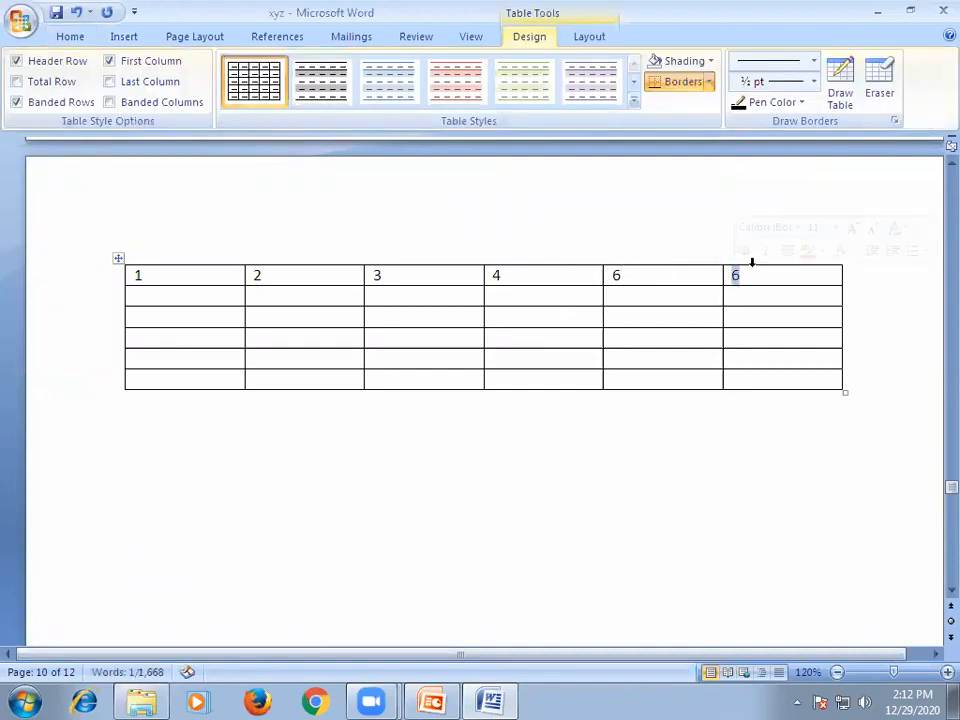
pyautogui.write('7')
# Draw a vertical border down the middle of the table's fourth column and enter 5 in the new column's first cell.
pyautogui.click(660, 472)
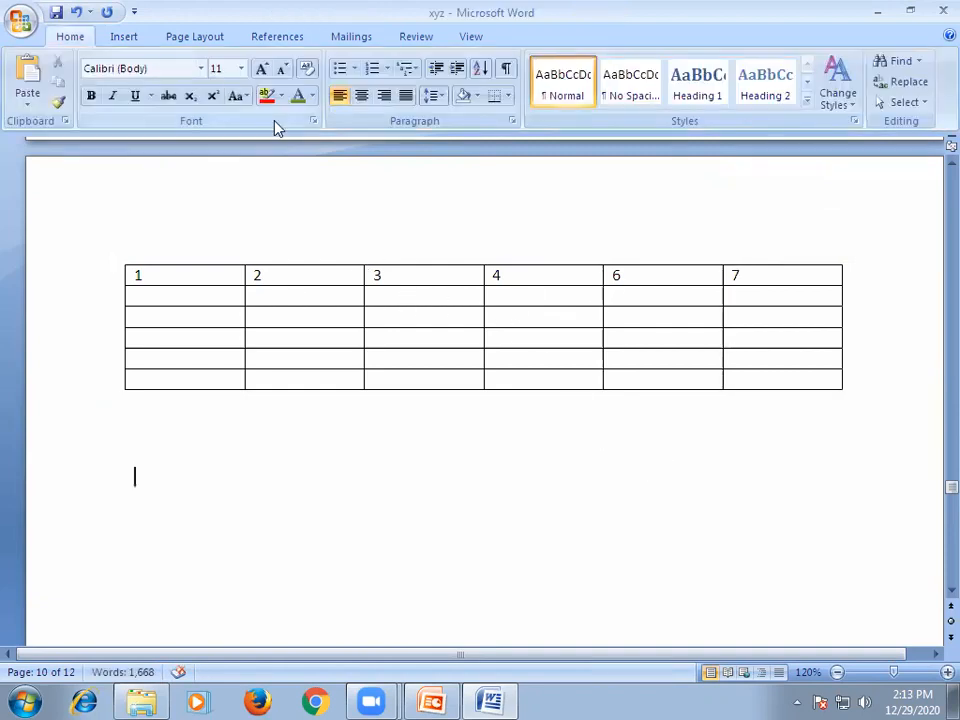
pyautogui.hotkey('alt', 'n')
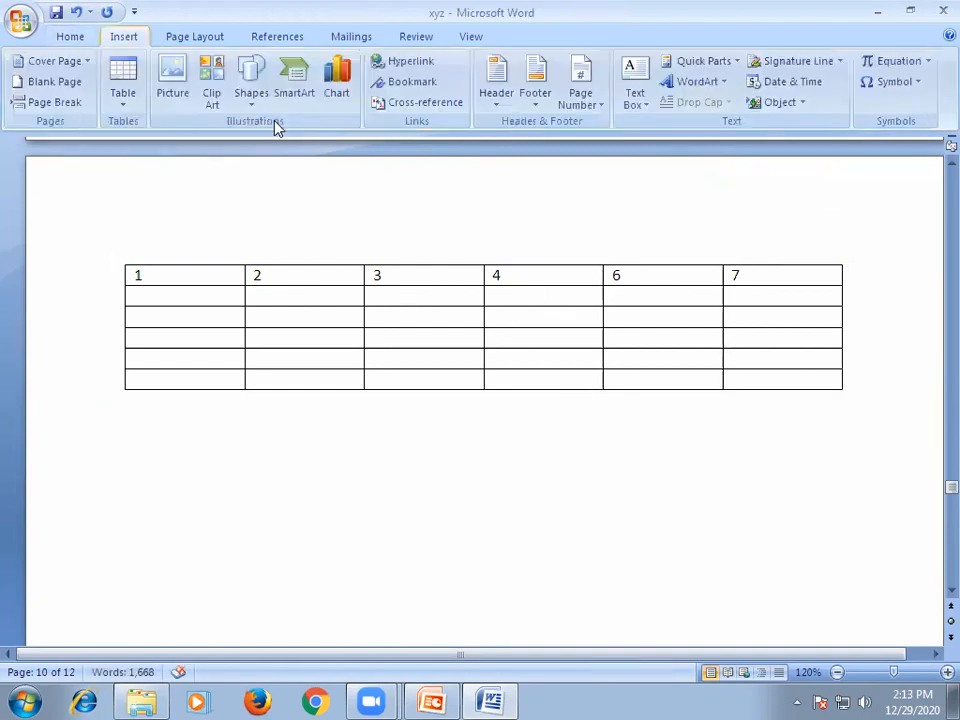
pyautogui.click(122, 112)
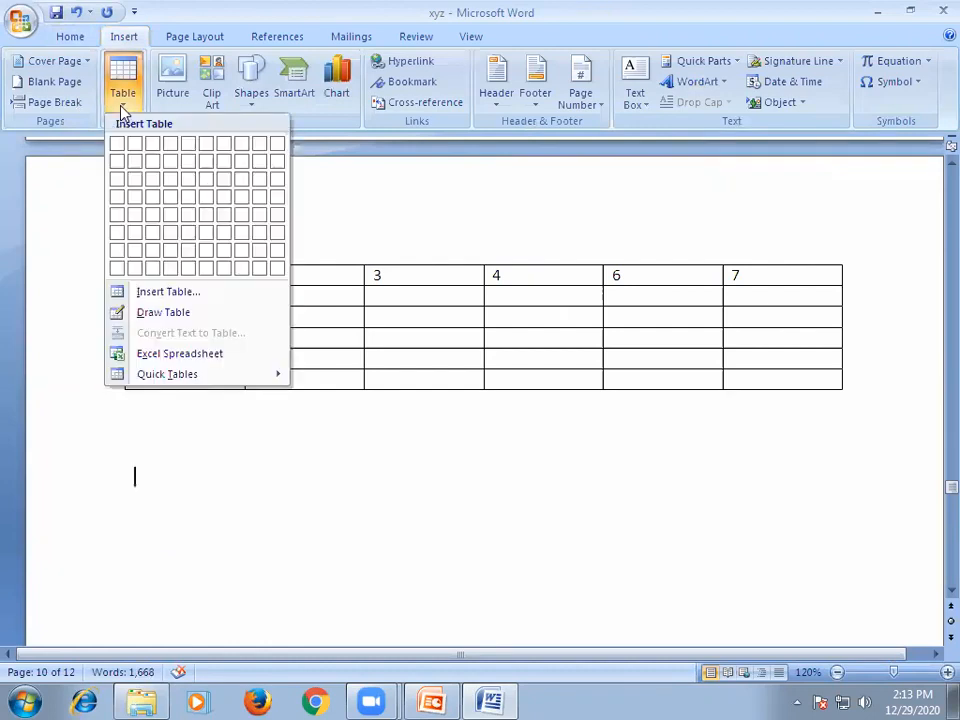
pyautogui.click(151, 316)
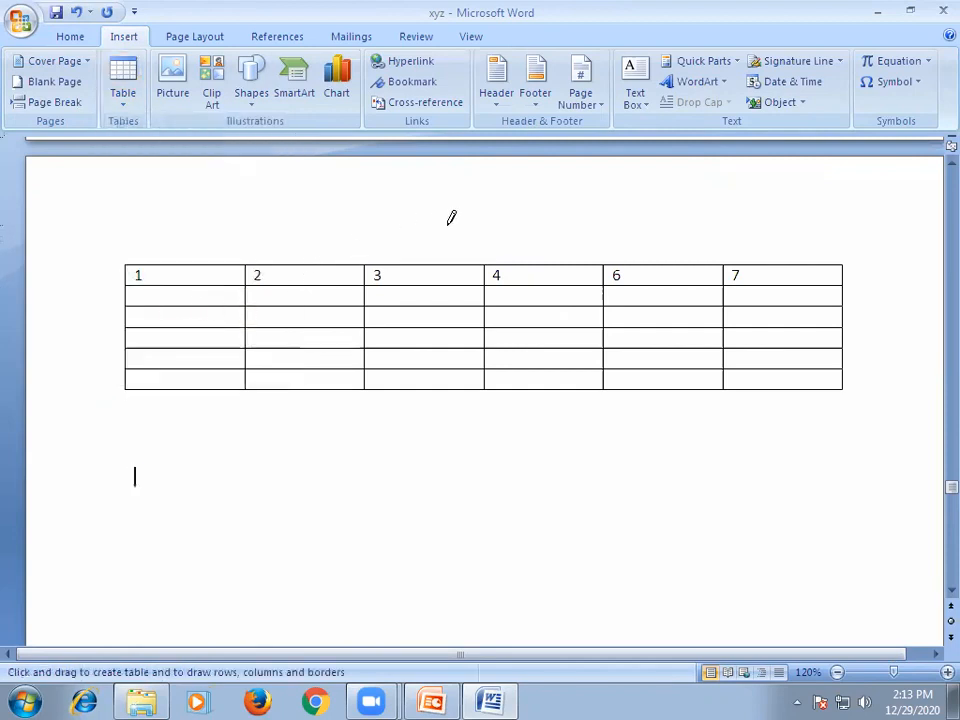
pyautogui.moveTo(544, 266); pyautogui.dragTo(554, 386)
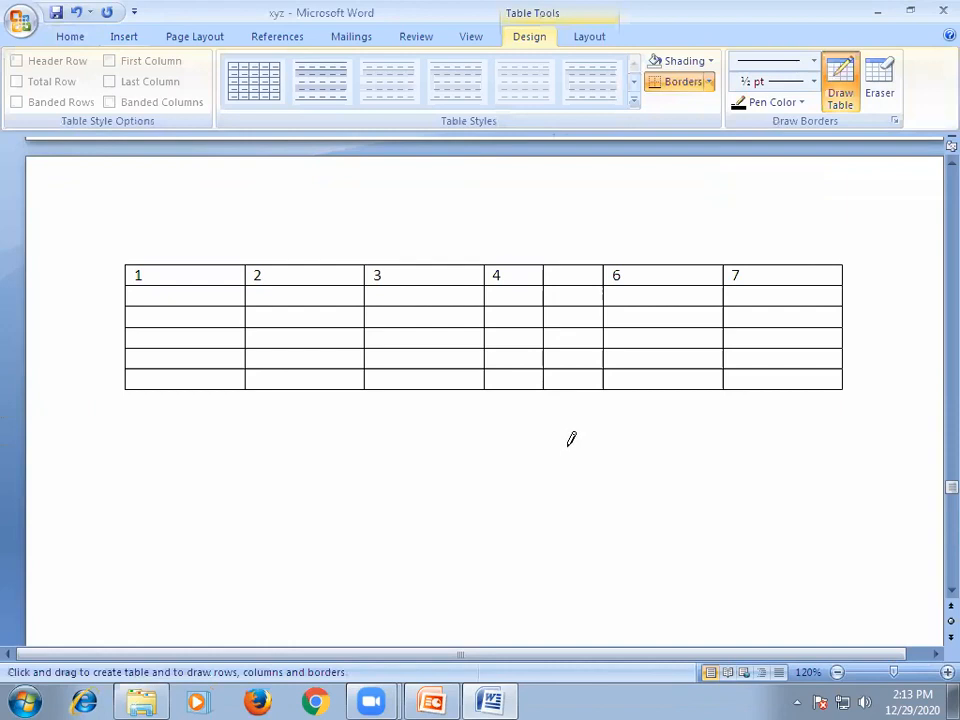
pyautogui.click(506, 430)
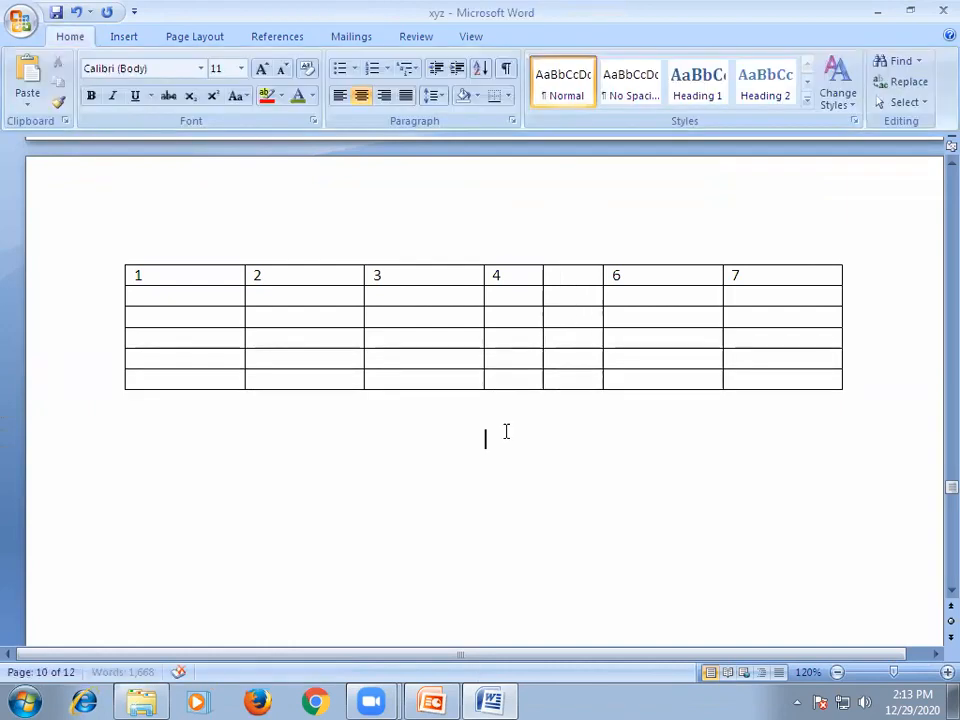
pyautogui.click(574, 278)
pyautogui.write('5')
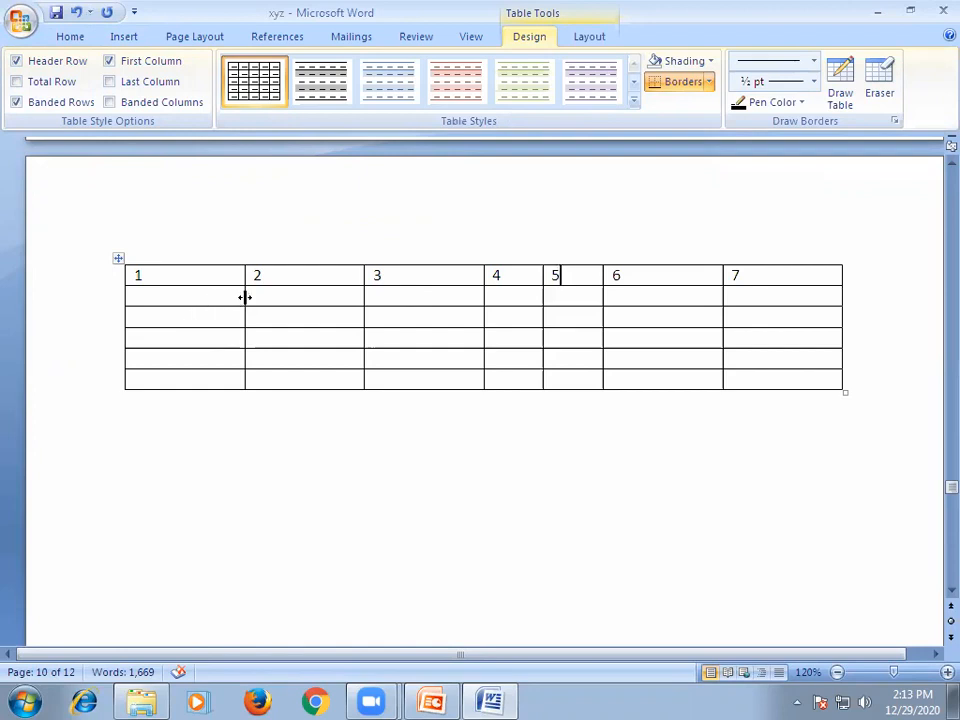
# Move the table's column borders to narrow column 1, widen column 2, and make columns 4, 5 and 6 similar in width.
pyautogui.moveTo(245, 297); pyautogui.dragTo(187, 312)
pyautogui.moveTo(361, 297); pyautogui.dragTo(403, 299)
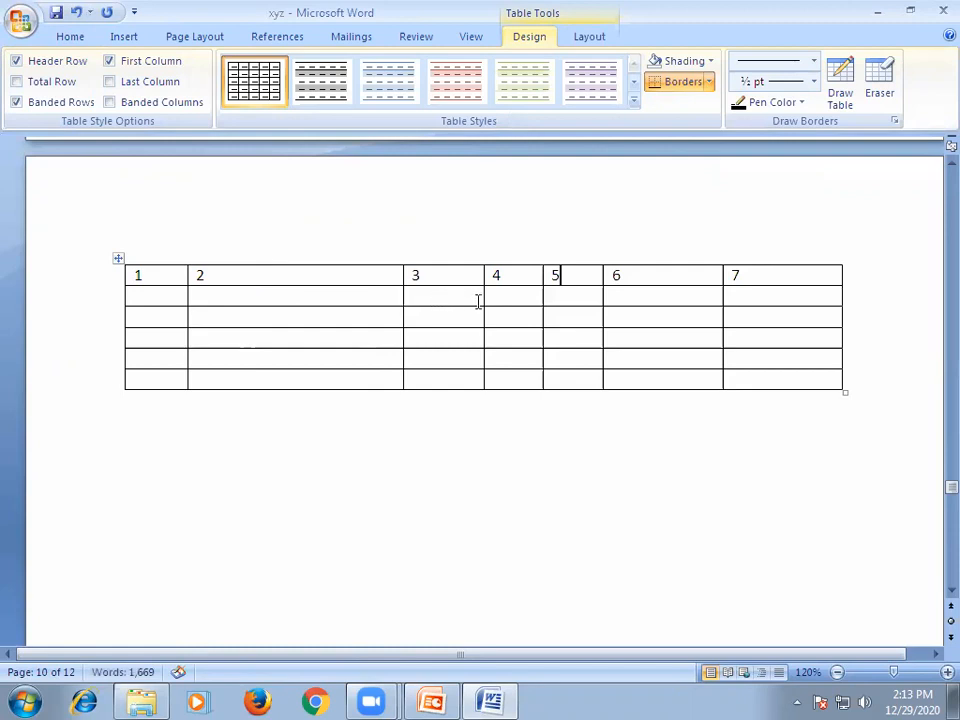
pyautogui.moveTo(483, 299); pyautogui.dragTo(518, 298)
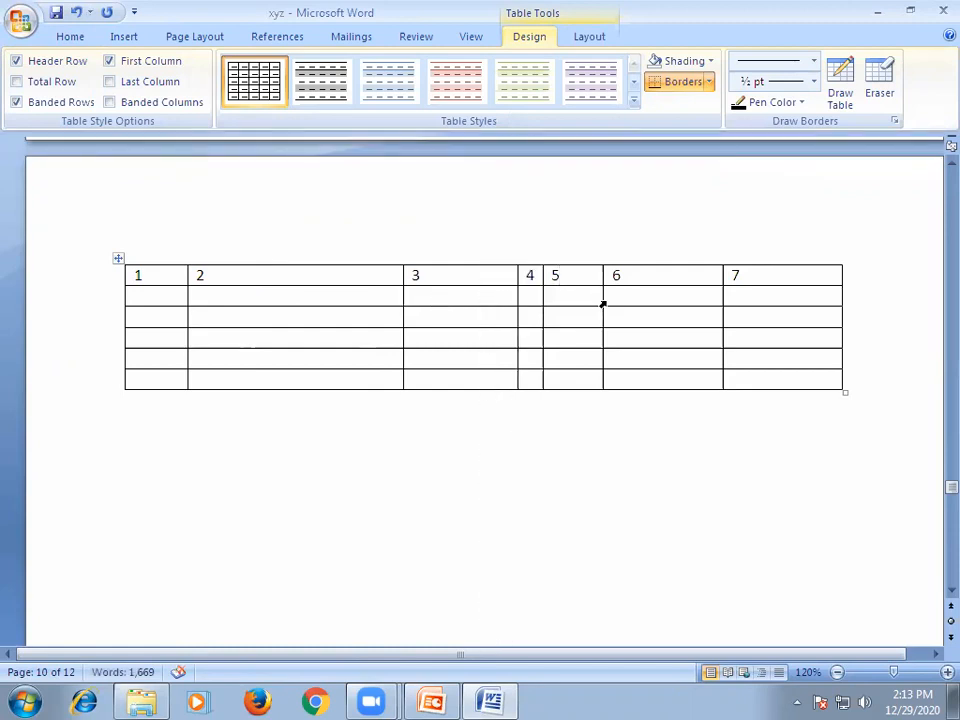
pyautogui.moveTo(603, 300); pyautogui.dragTo(651, 300)
pyautogui.moveTo(541, 300); pyautogui.dragTo(585, 316)
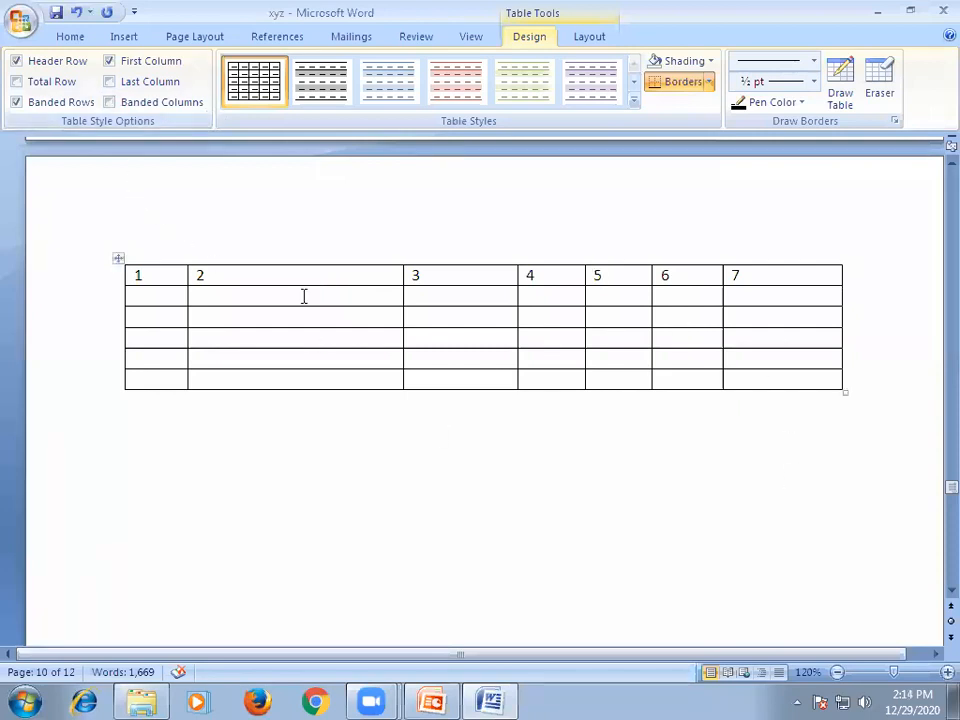
# Apply the built-in Oriel theme to the document.
pyautogui.scroll(10, 307, 380)
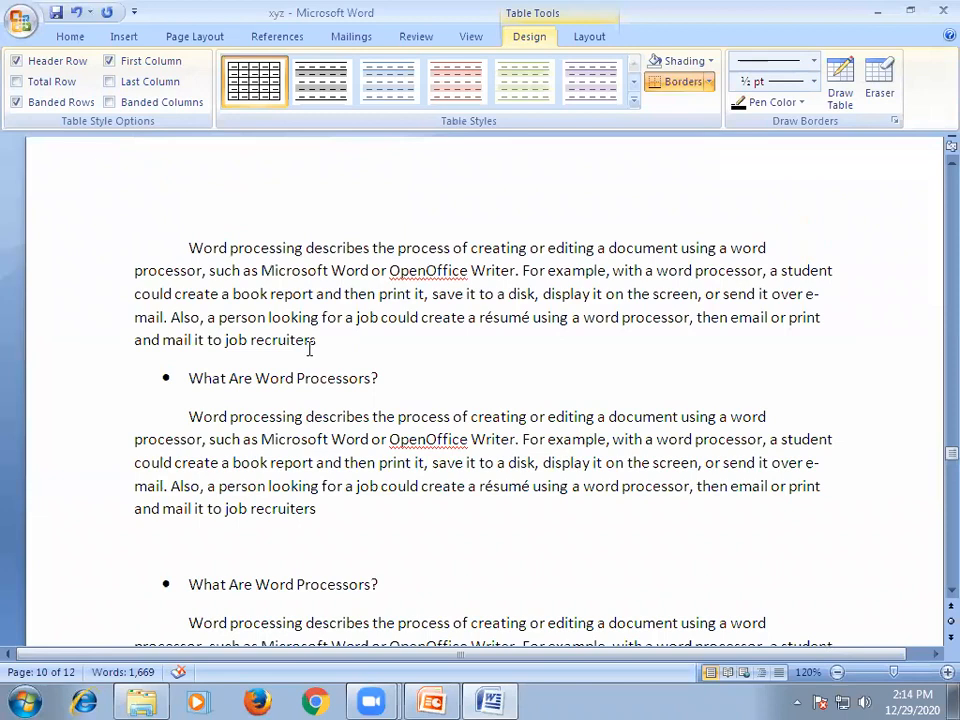
pyautogui.scroll(5, 308, 347)
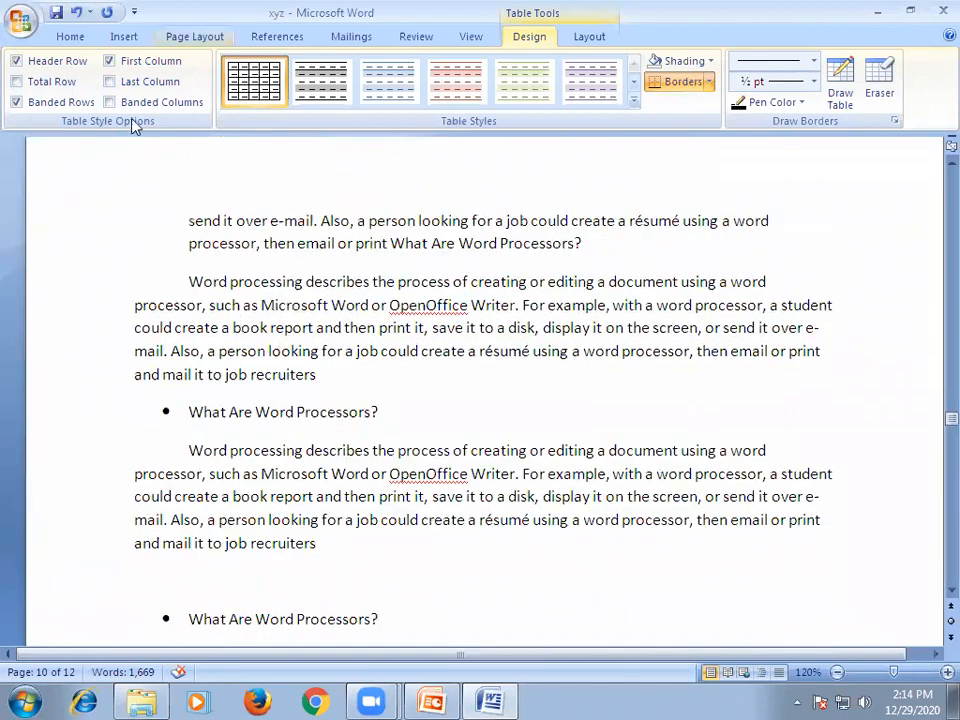
pyautogui.scroll(5, 135, 125)
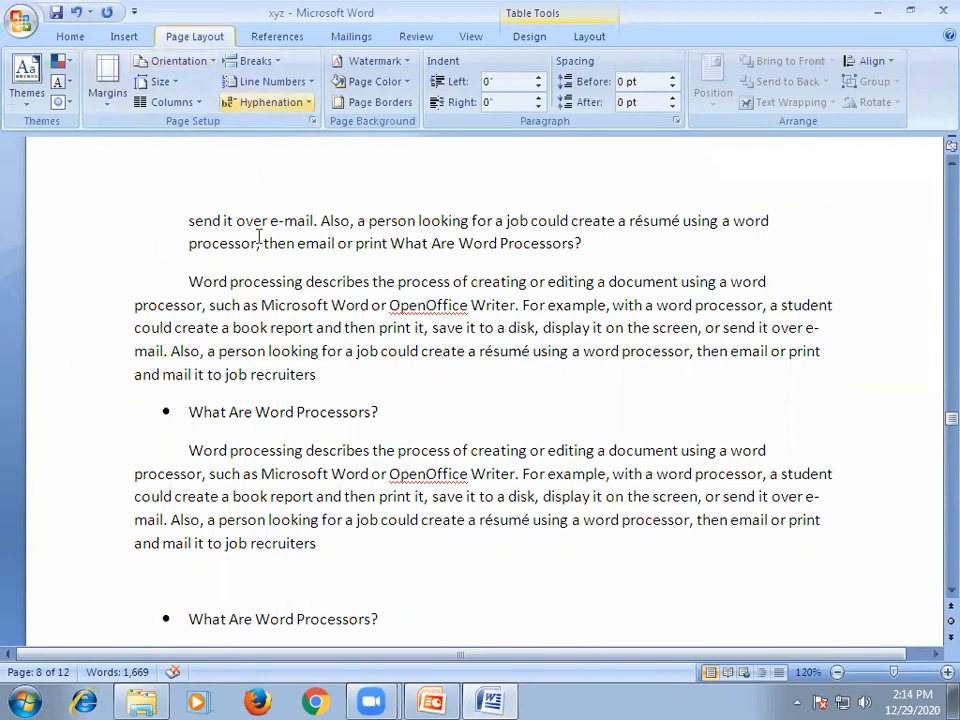
pyautogui.click(25, 104)
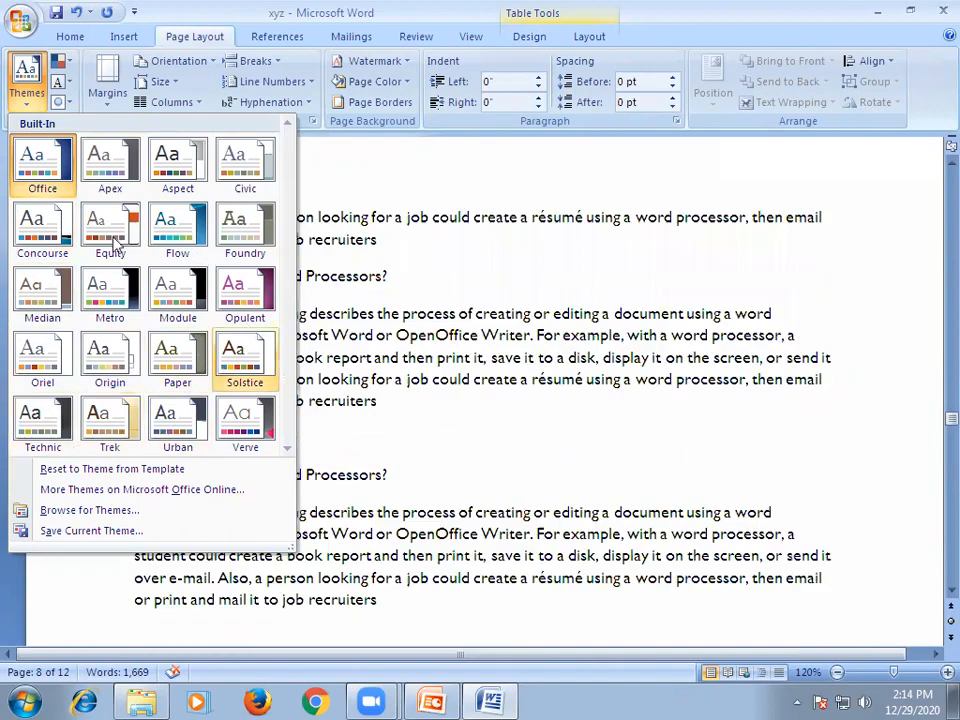
pyautogui.click(44, 354)
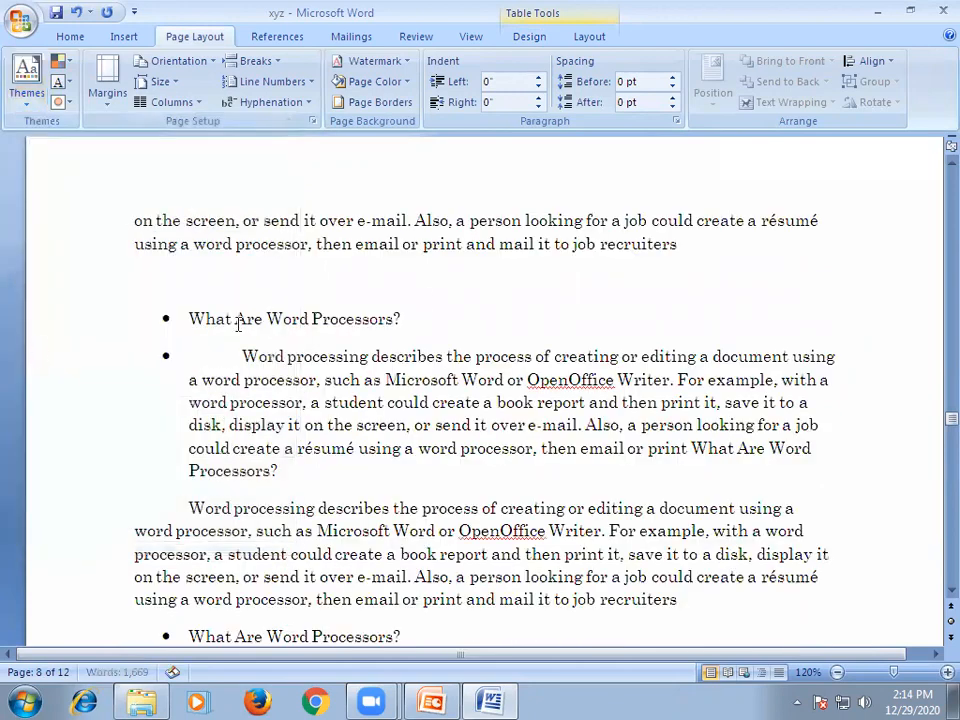
# Examine how the theme affects the text throughout the document, zooming out to 50% to compare pages side by side.
pyautogui.scroll(-7, 459, 354)
pyautogui.scroll(17, 459, 342)
pyautogui.scroll(20, 446, 331)
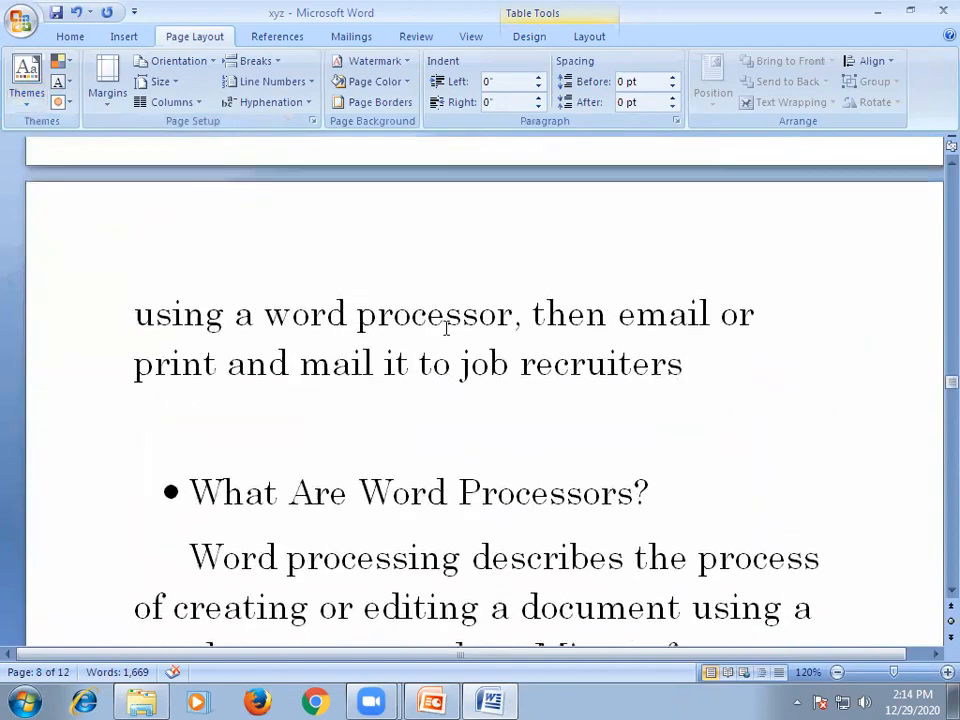
pyautogui.scroll(18, 443, 325)
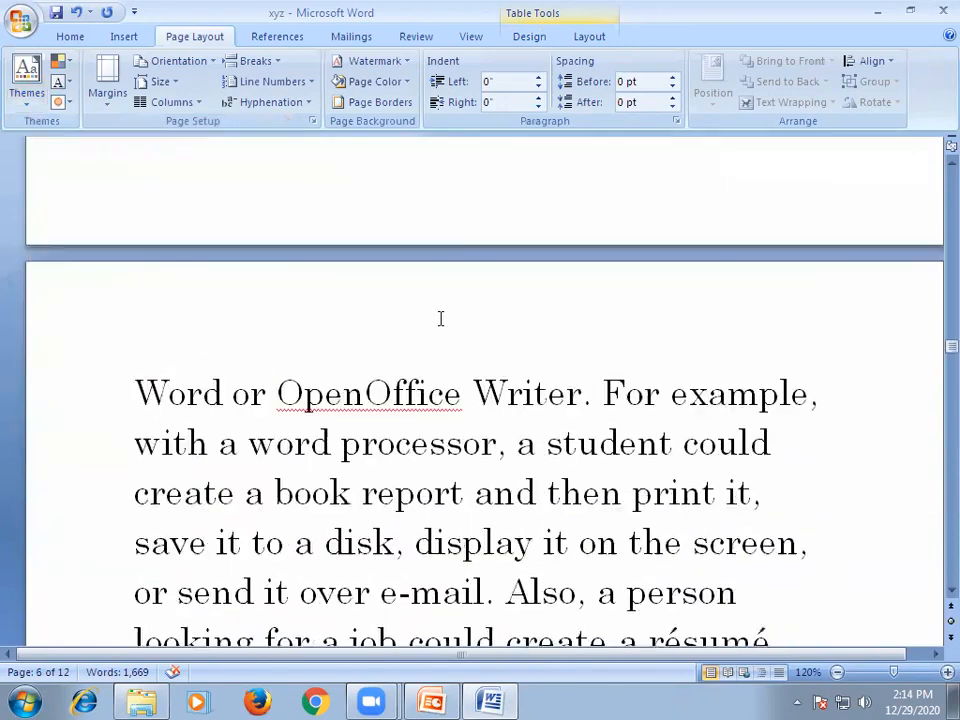
pyautogui.scroll(15, 440, 318)
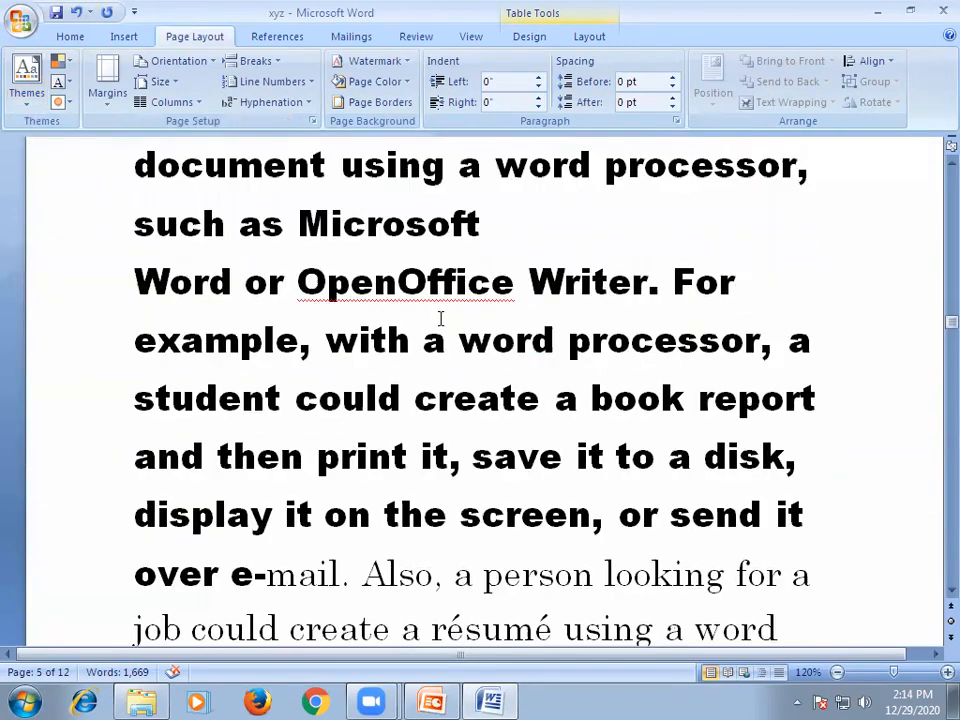
pyautogui.scroll(8, 437, 317)
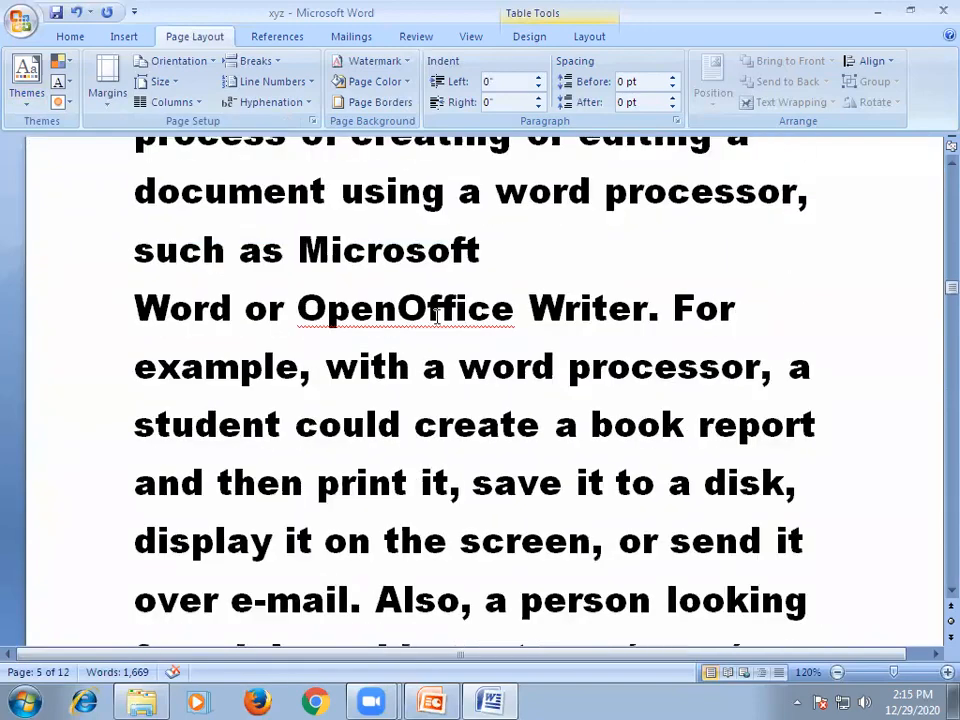
pyautogui.scroll(-7, 437, 317)
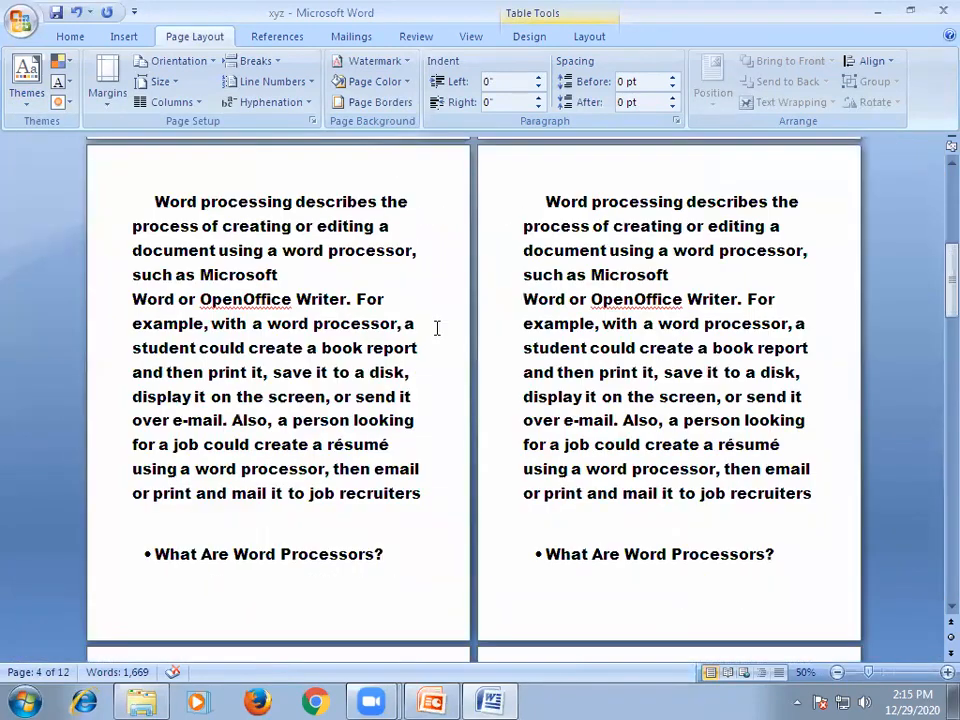
pyautogui.scroll(-15, 437, 328)
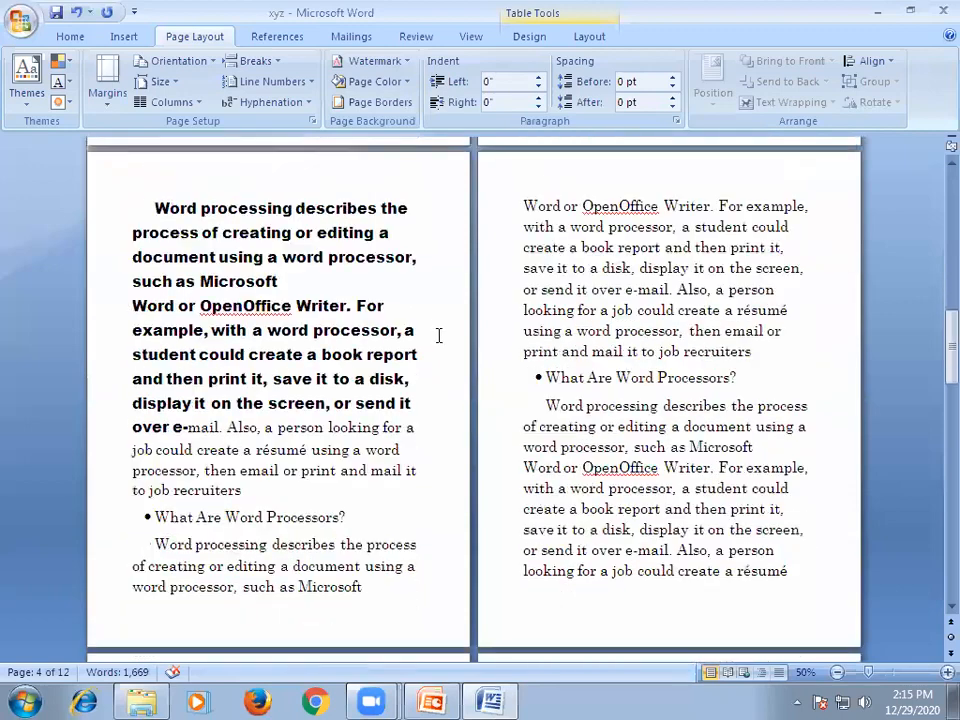
pyautogui.scroll(-8, 437, 335)
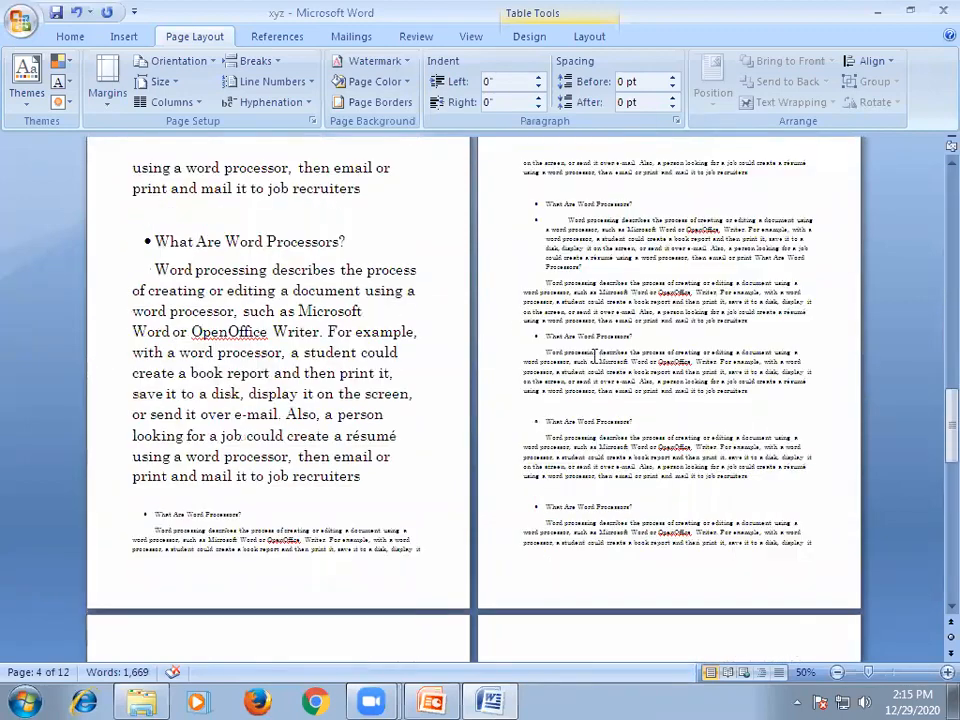
pyautogui.scroll(-20, 594, 356)
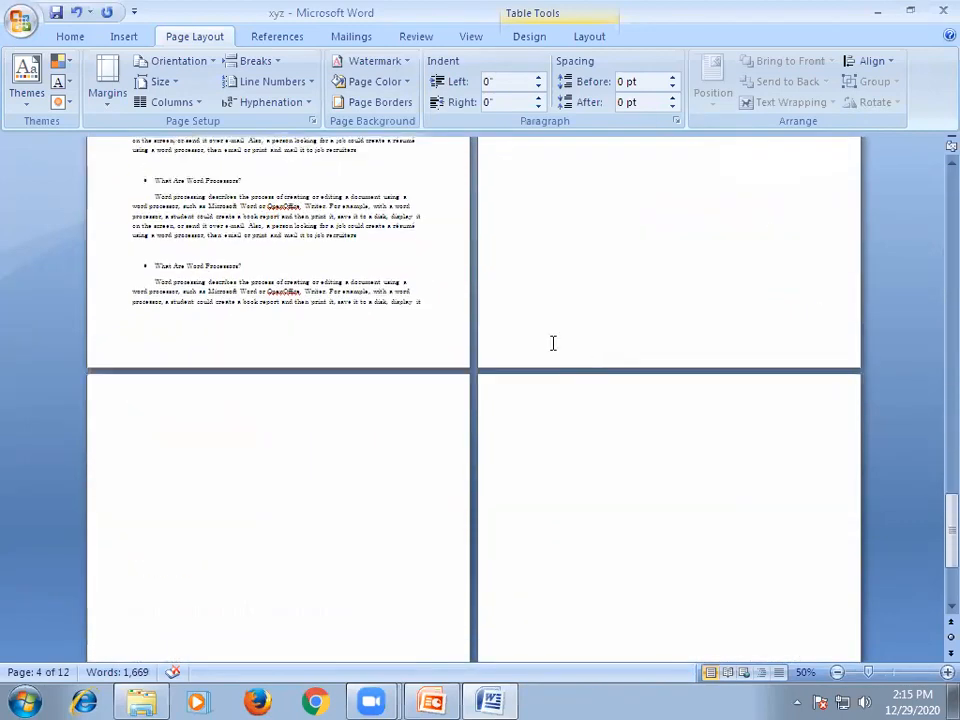
pyautogui.scroll(15, 552, 343)
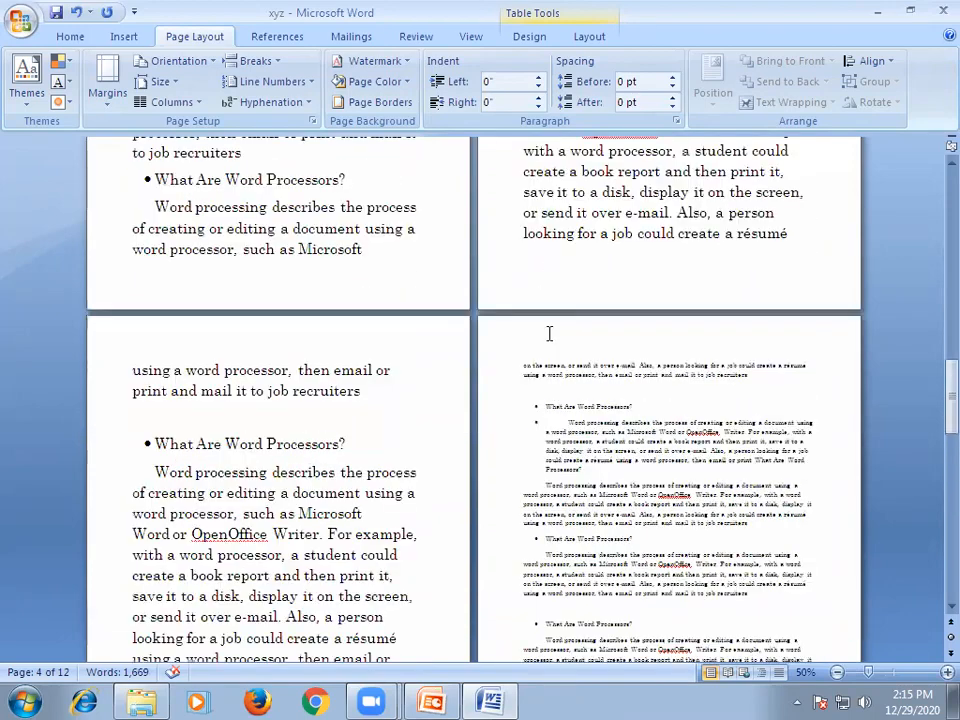
pyautogui.scroll(5, 549, 333)
pyautogui.scroll(5, 550, 332)
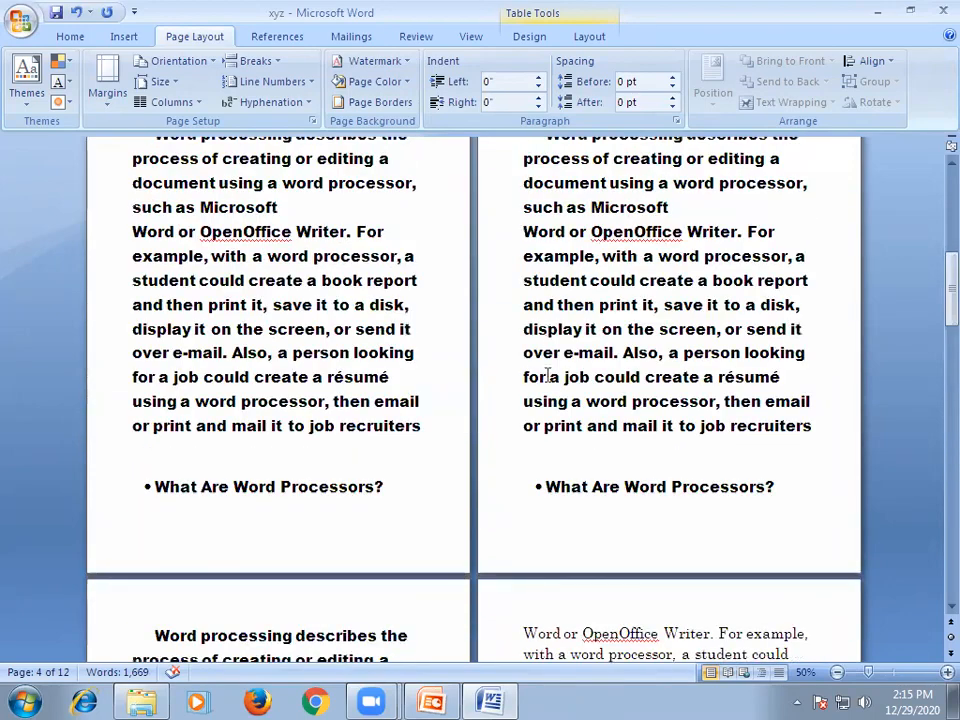
# Copy the formatting of "create a book report and then print it," on page 6 onto the text from page 1's heading onward with Format Painter.
pyautogui.scroll(-5, 548, 376)
pyautogui.moveTo(513, 382); pyautogui.dragTo(788, 383)
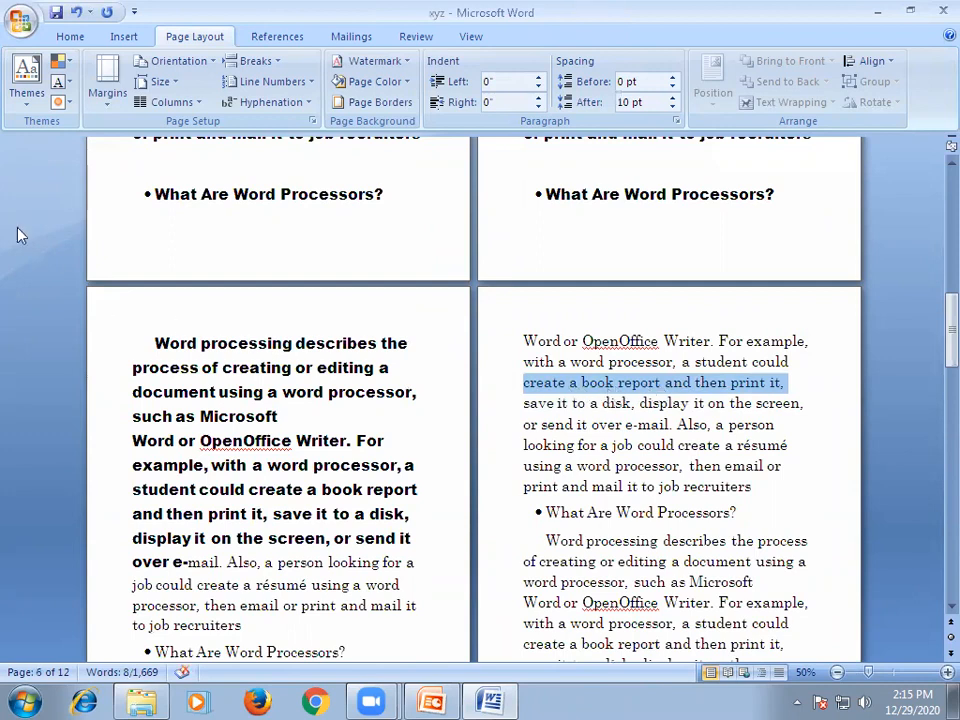
pyautogui.click(72, 37)
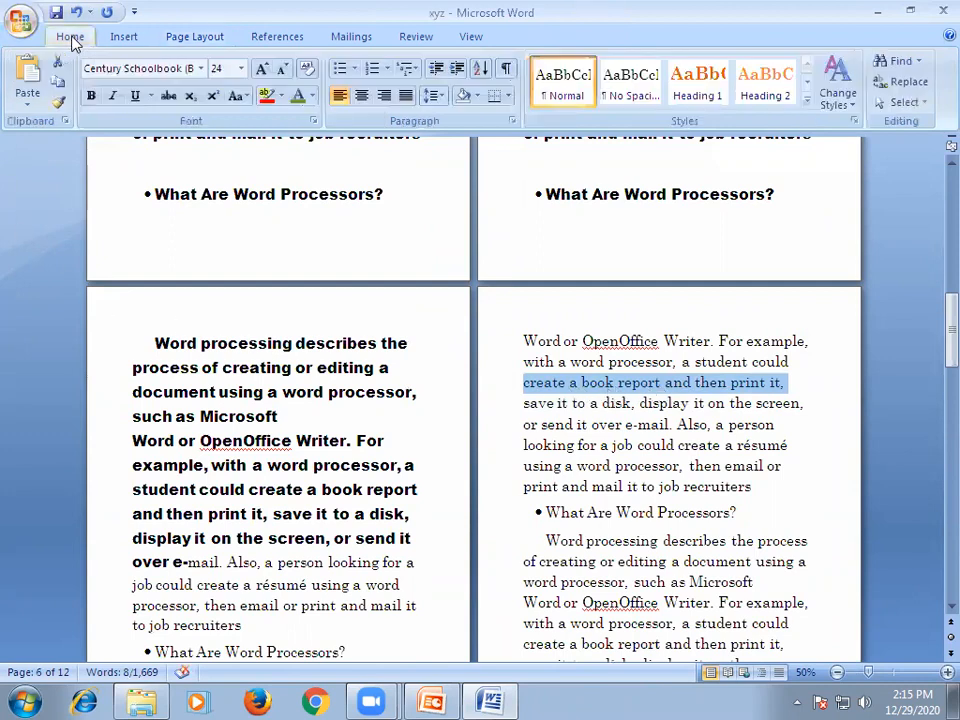
pyautogui.click(58, 105)
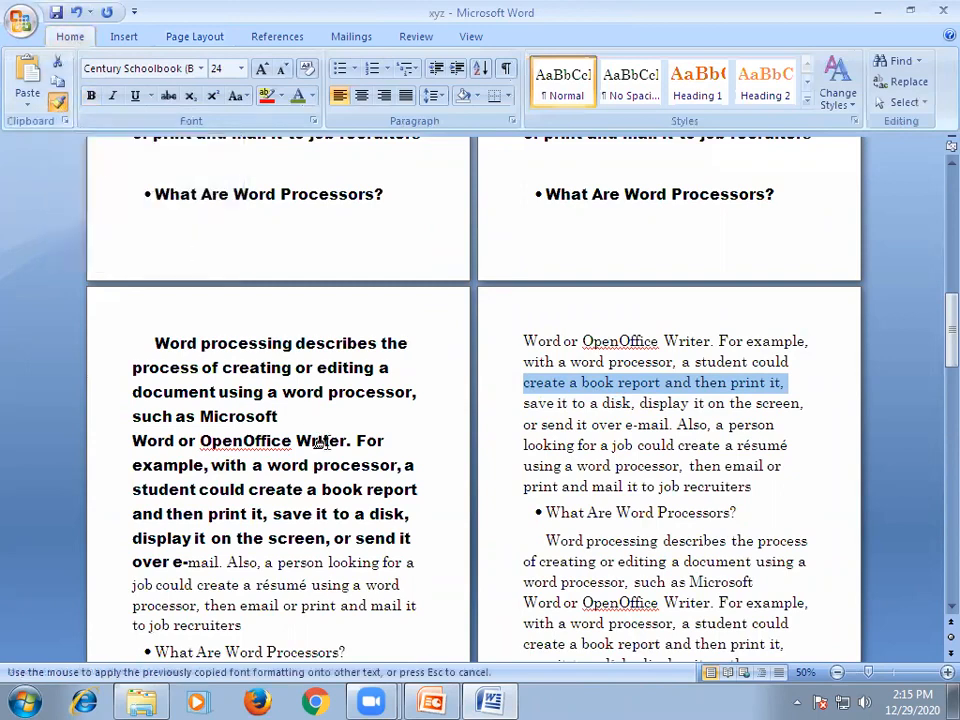
pyautogui.scroll(3, 385, 450)
pyautogui.scroll(10, 390, 450)
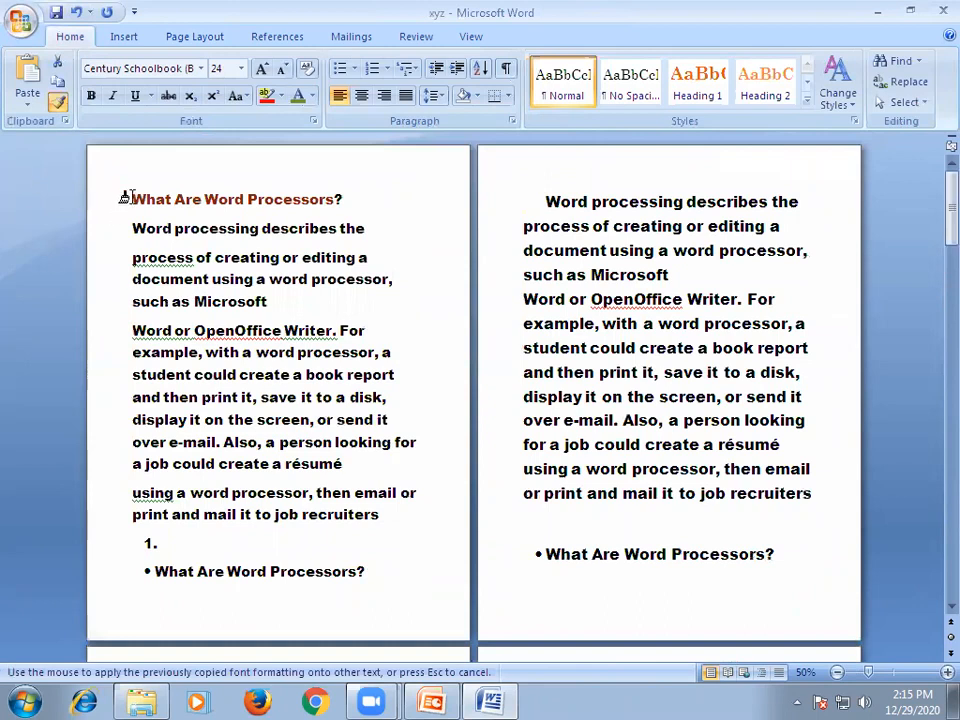
pyautogui.moveTo(132, 200)
pyautogui.mouseDown()
pyautogui.moveTo(328, 450)
pyautogui.moveTo(583, 700)
pyautogui.moveTo(315, 293)
pyautogui.moveTo(426, 459)
pyautogui.moveTo(436, 671)
pyautogui.moveTo(418, 581)
pyautogui.moveTo(430, 590)
pyautogui.mouseUp()
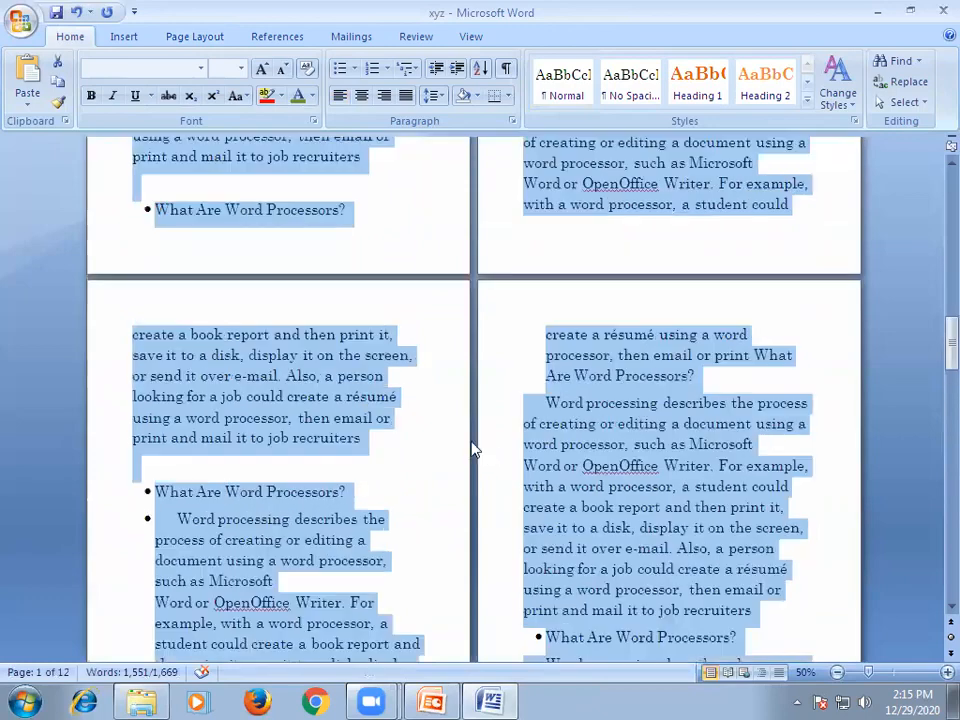
pyautogui.click(362, 438)
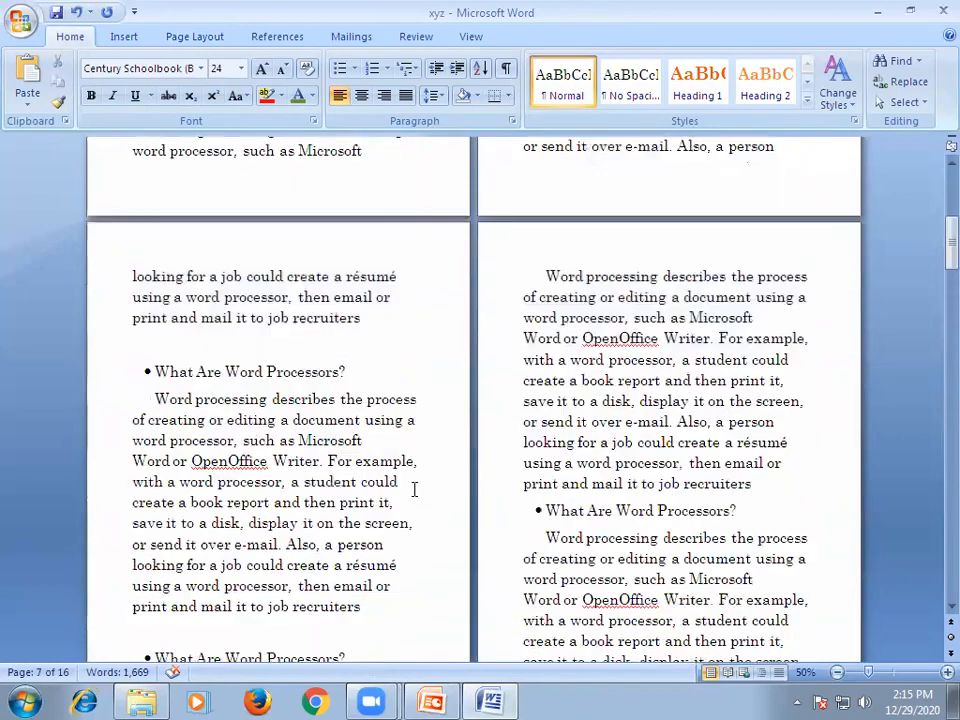
pyautogui.scroll(1, 415, 490)
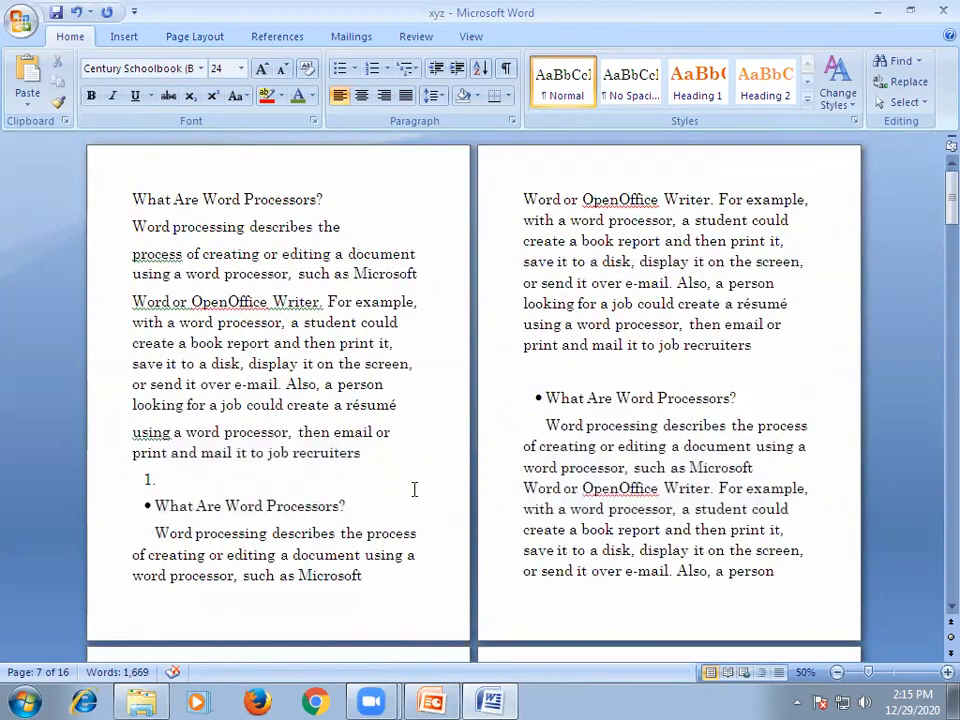
pyautogui.scroll(-7, 420, 500)
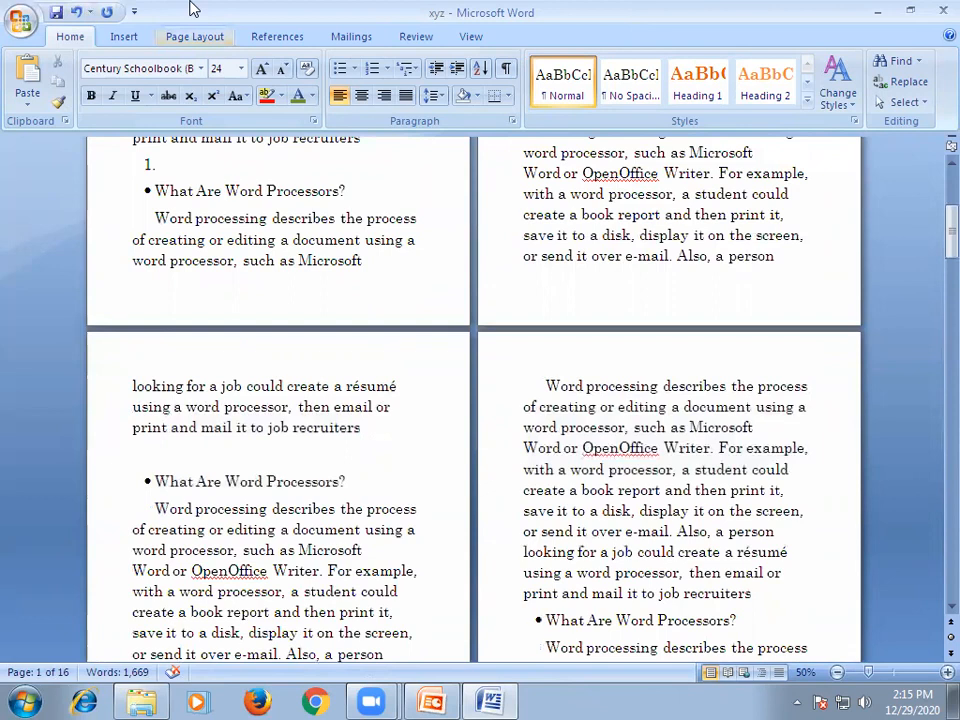
# Apply the Narrow margin preset to the document and review its effect across the pages.
pyautogui.click(194, 36)
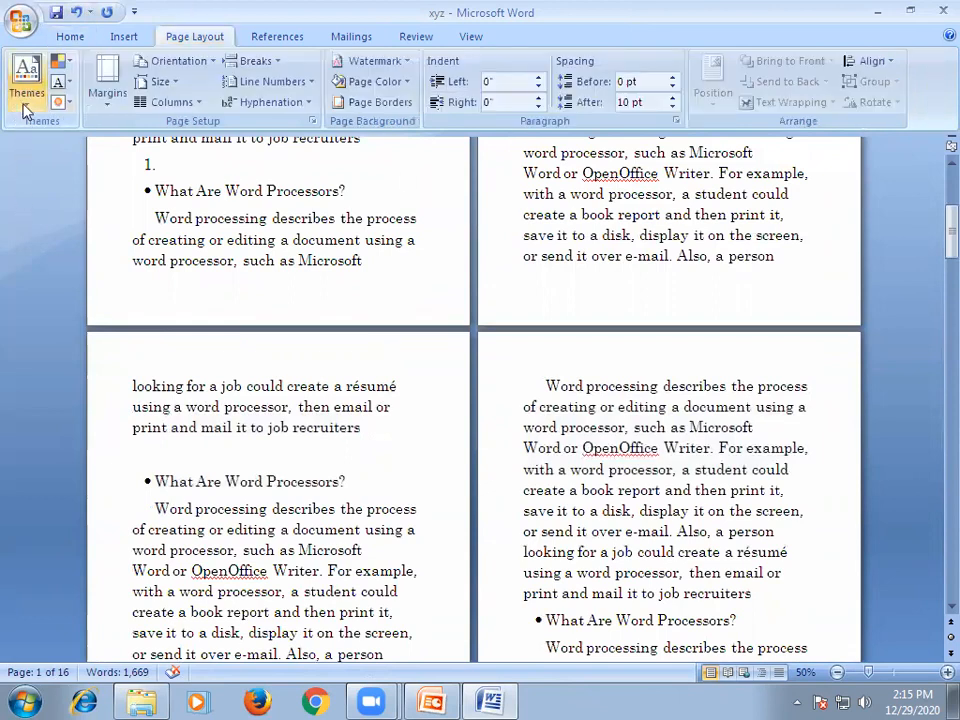
pyautogui.click(113, 104)
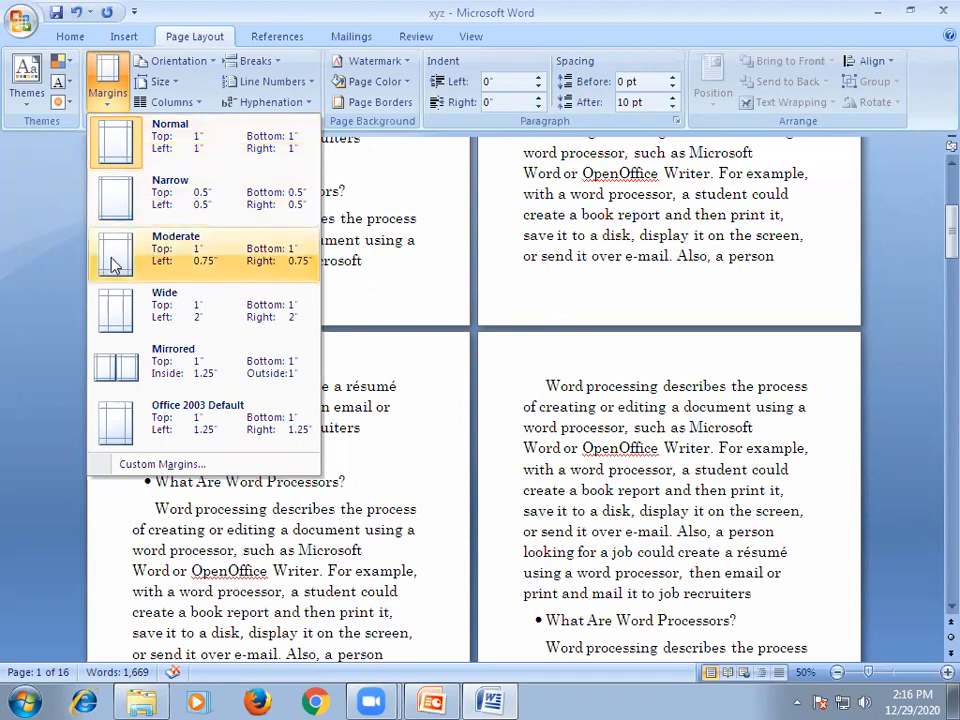
pyautogui.click(121, 199)
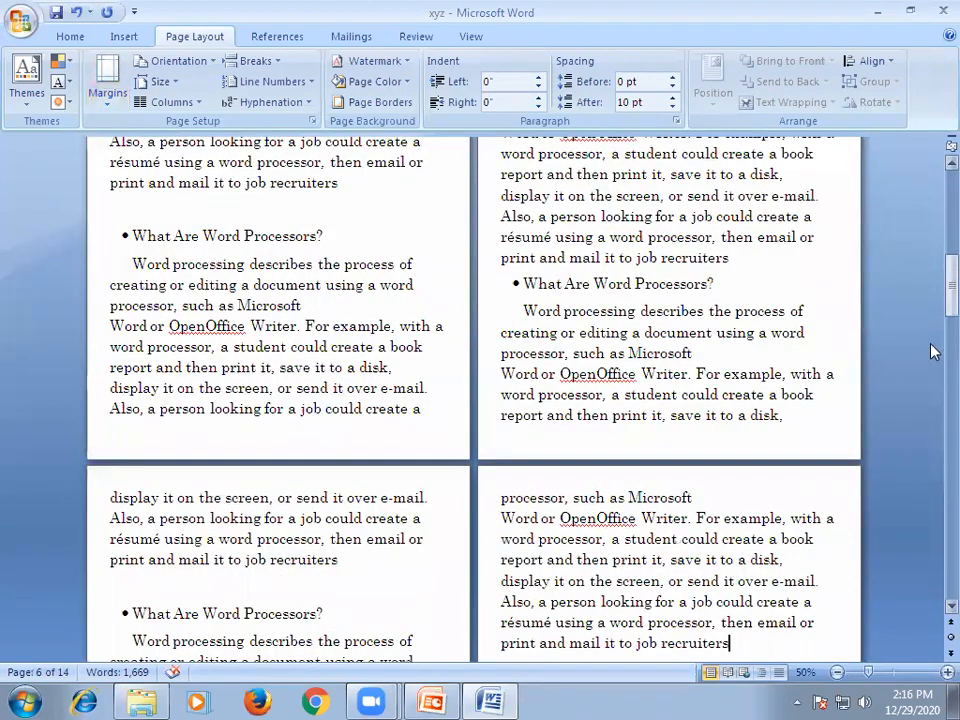
pyautogui.moveTo(946, 293); pyautogui.dragTo(930, 604)
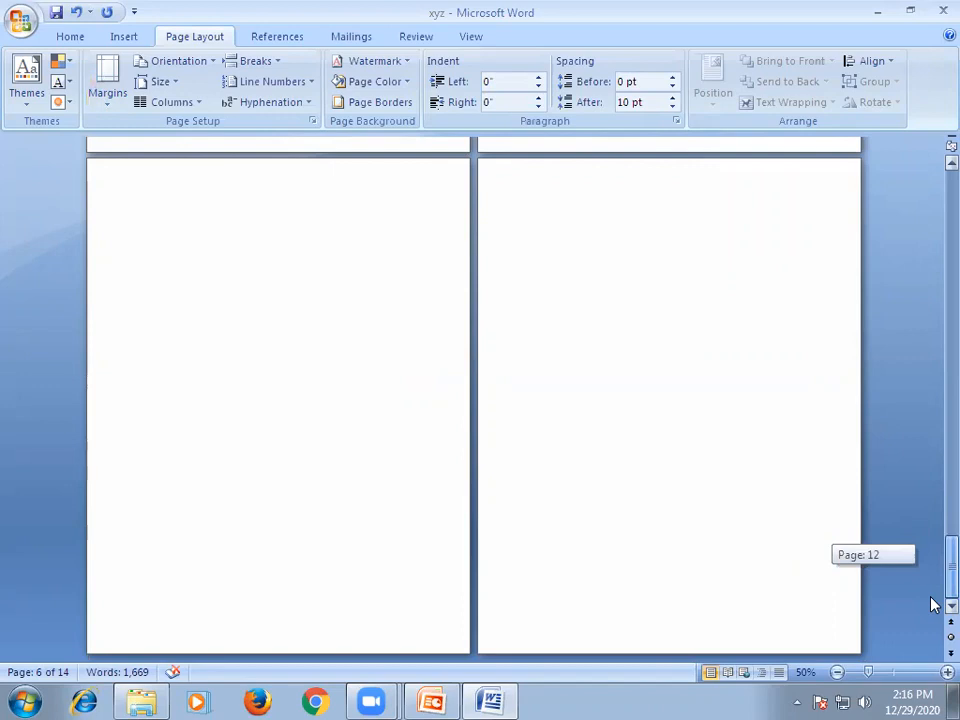
pyautogui.moveTo(930, 604); pyautogui.dragTo(932, 182)
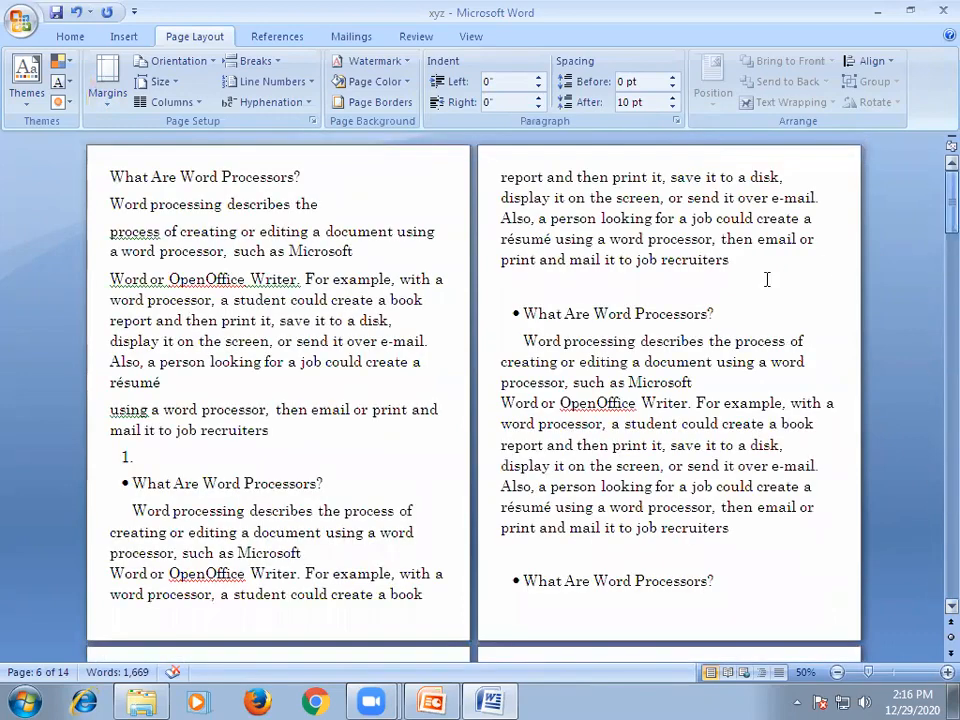
# Return the document to the Normal margin preset and review the other available margin presets.
pyautogui.click(104, 84)
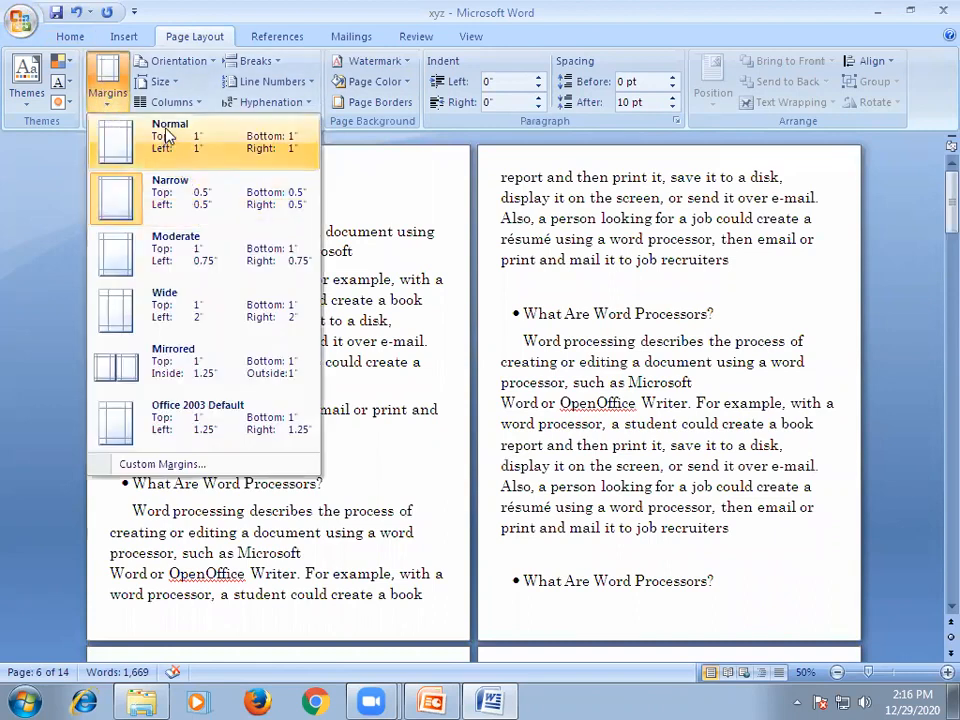
pyautogui.click(113, 138)
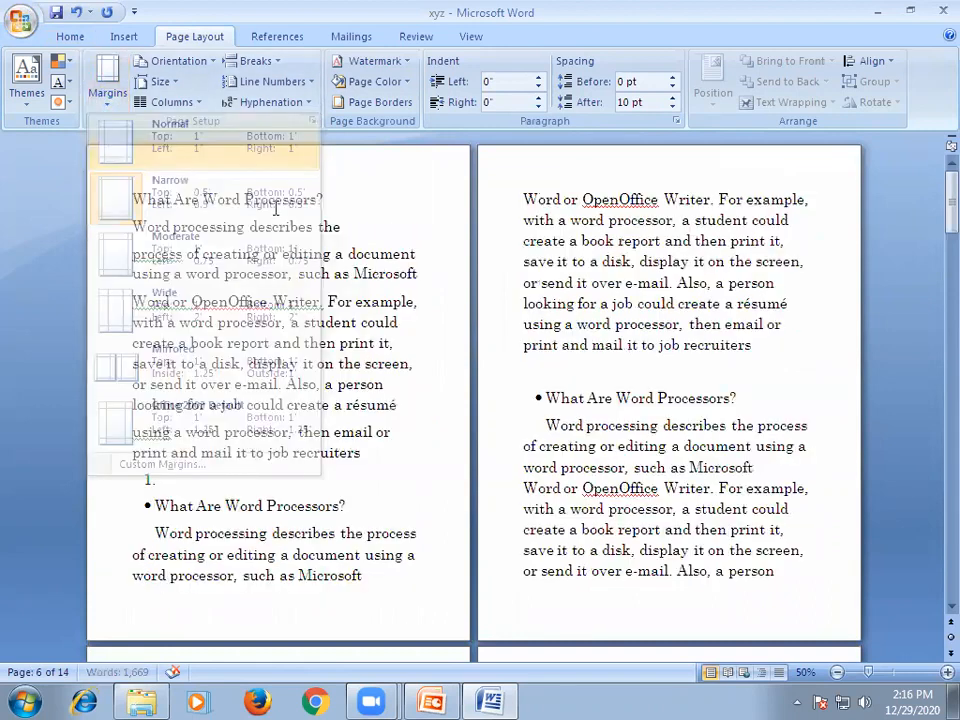
pyautogui.moveTo(932, 331); pyautogui.dragTo(932, 180)
pyautogui.click(107, 85)
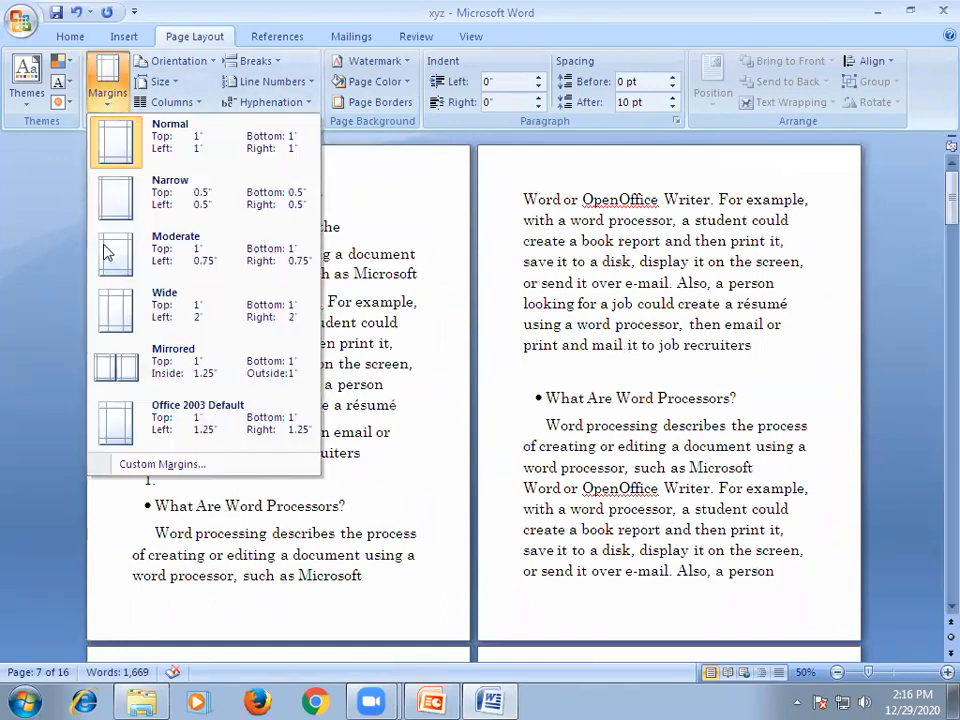
pyautogui.click(24, 358)
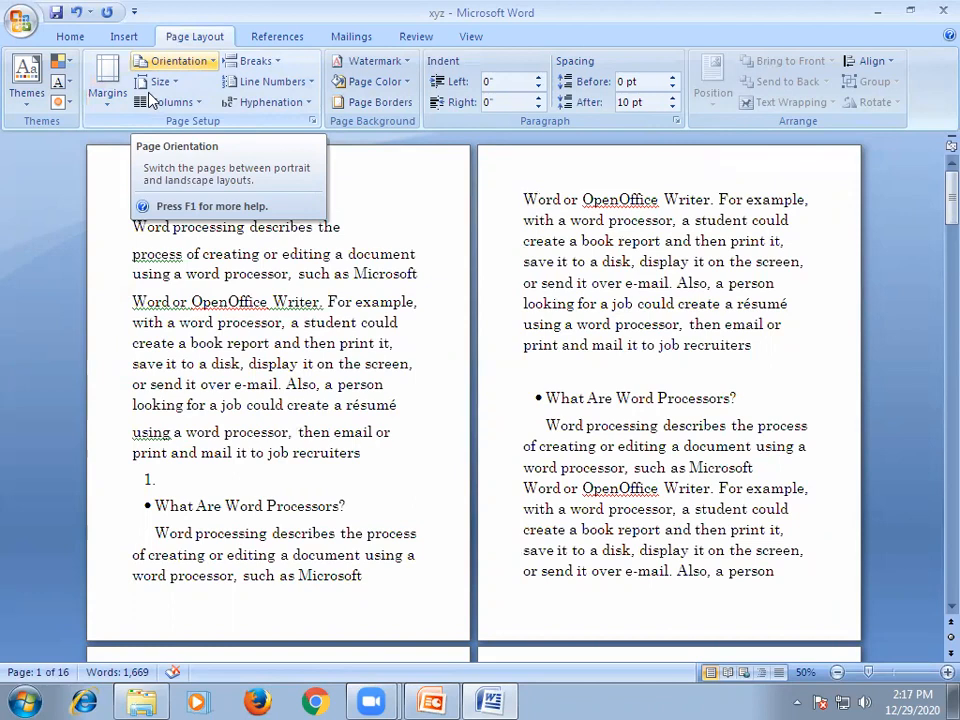
# Switch the document's pages to Landscape orientation and view all pages together at 10% zoom.
pyautogui.click(175, 61)
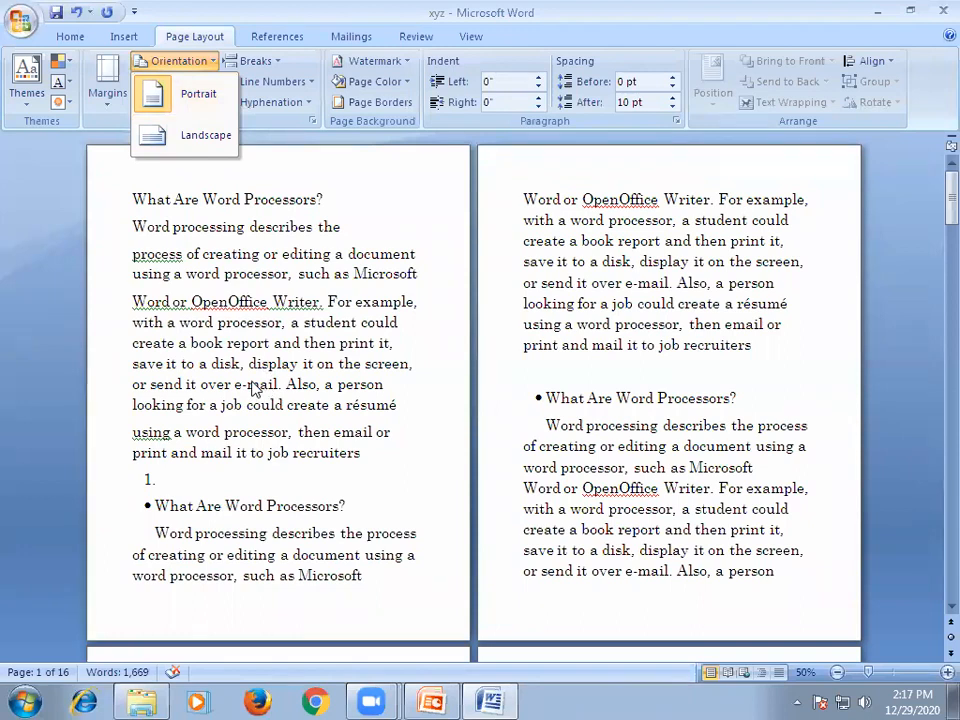
pyautogui.click(196, 137)
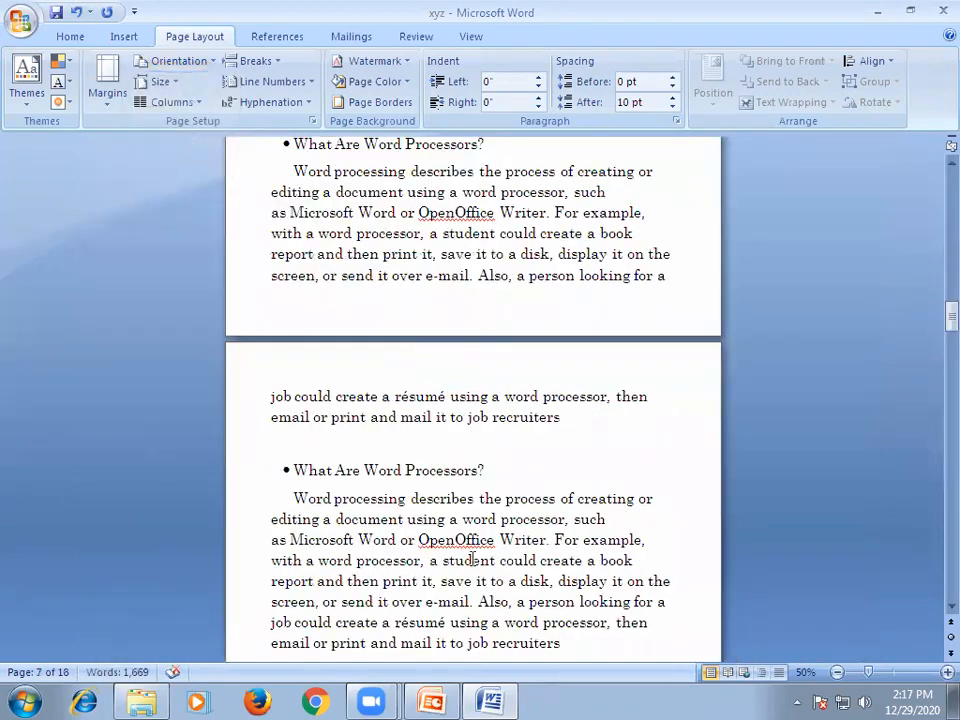
pyautogui.scroll(10, 499, 552)
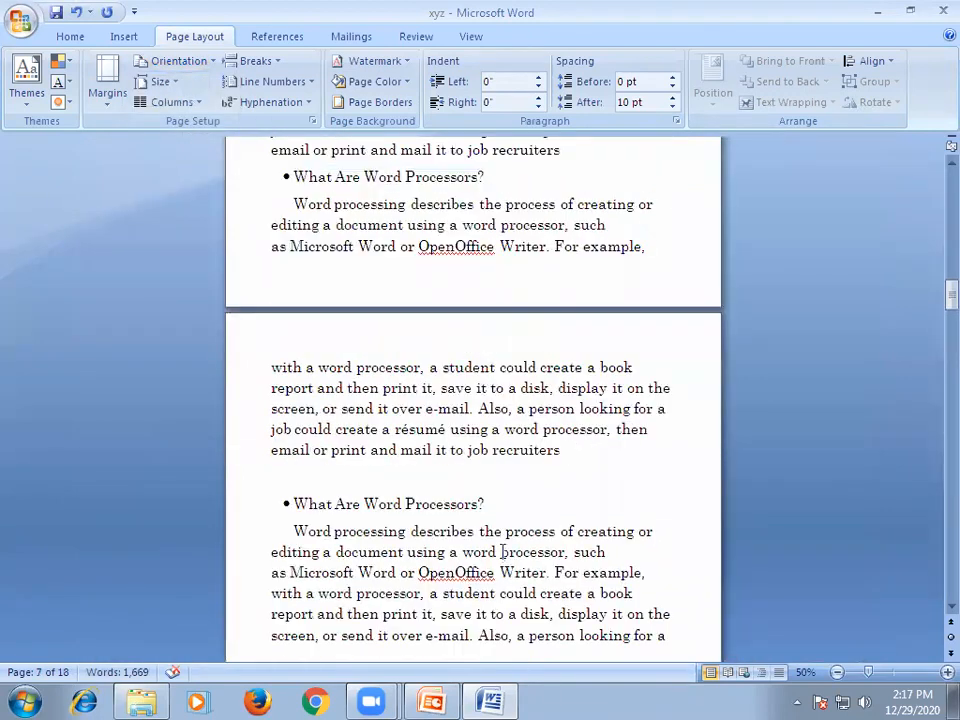
pyautogui.scroll(10, 499, 545)
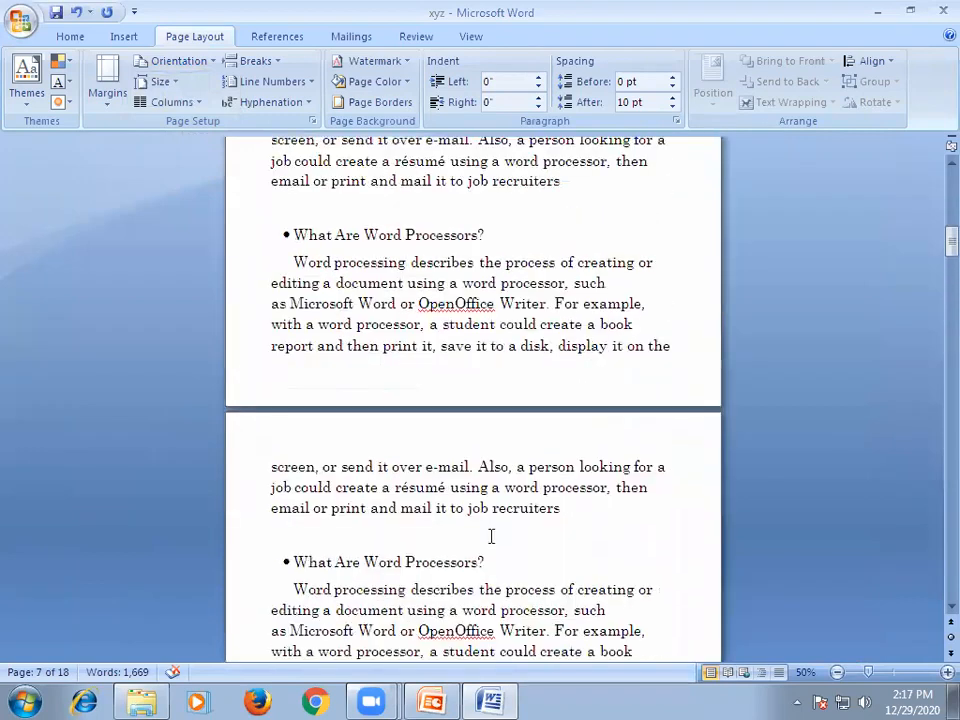
pyautogui.keyDown('ctrl'); pyautogui.scroll(-4, 491, 537); pyautogui.keyUp('ctrl')
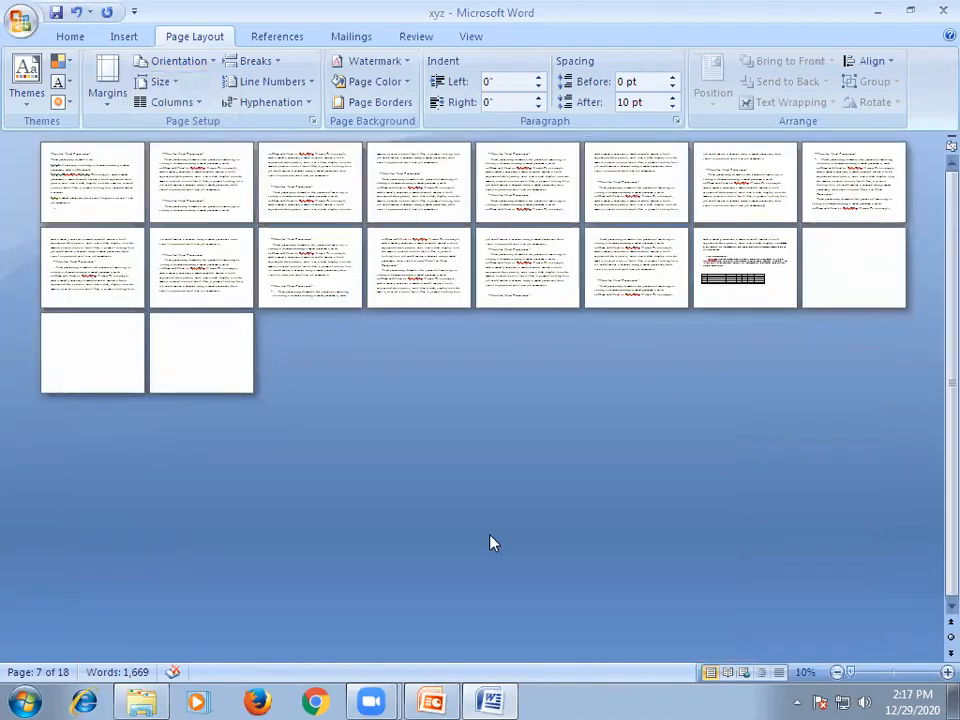
# Switch the pages back to Portrait orientation and view page 7 at 50% zoom.
pyautogui.click(160, 63)
pyautogui.click(194, 97)
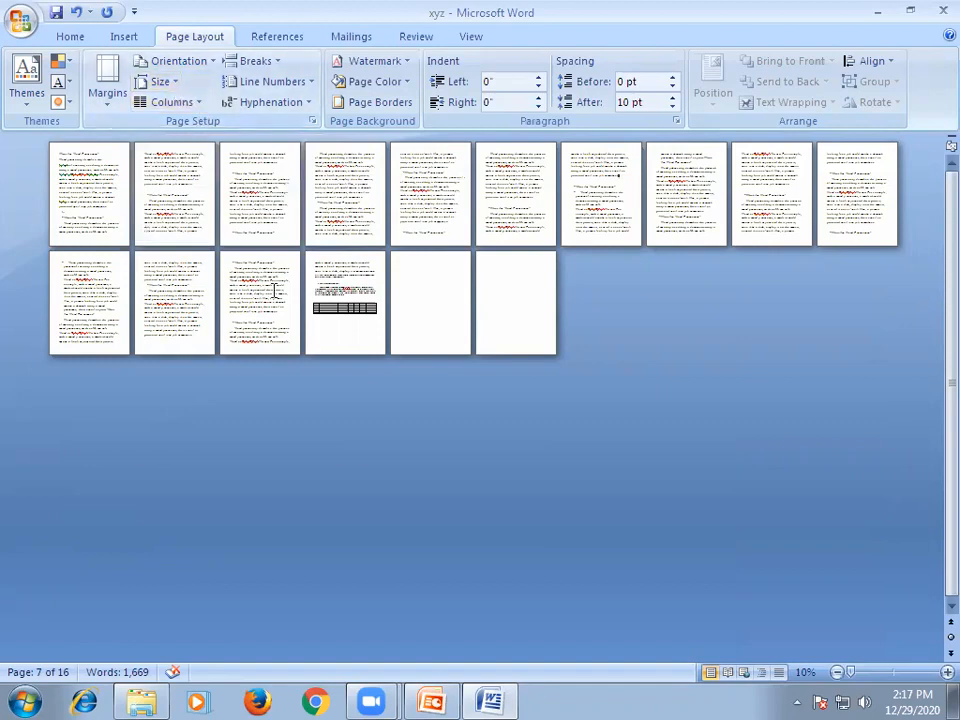
pyautogui.keyDown('ctrl'); pyautogui.scroll(5, 200, 215); pyautogui.keyUp('ctrl')
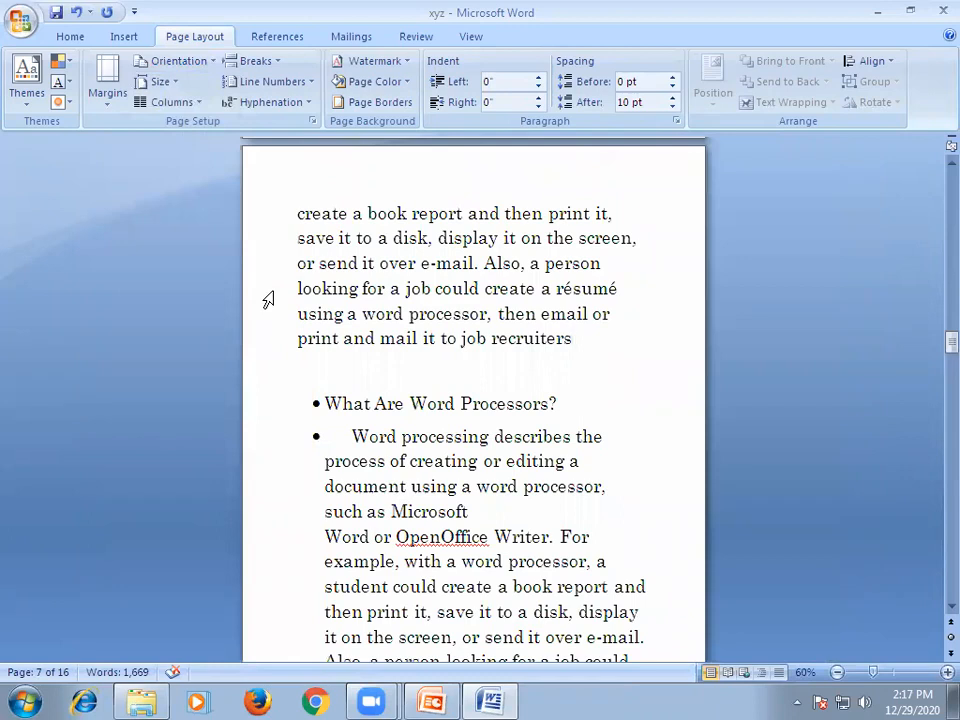
pyautogui.scroll(-1, 268, 299)
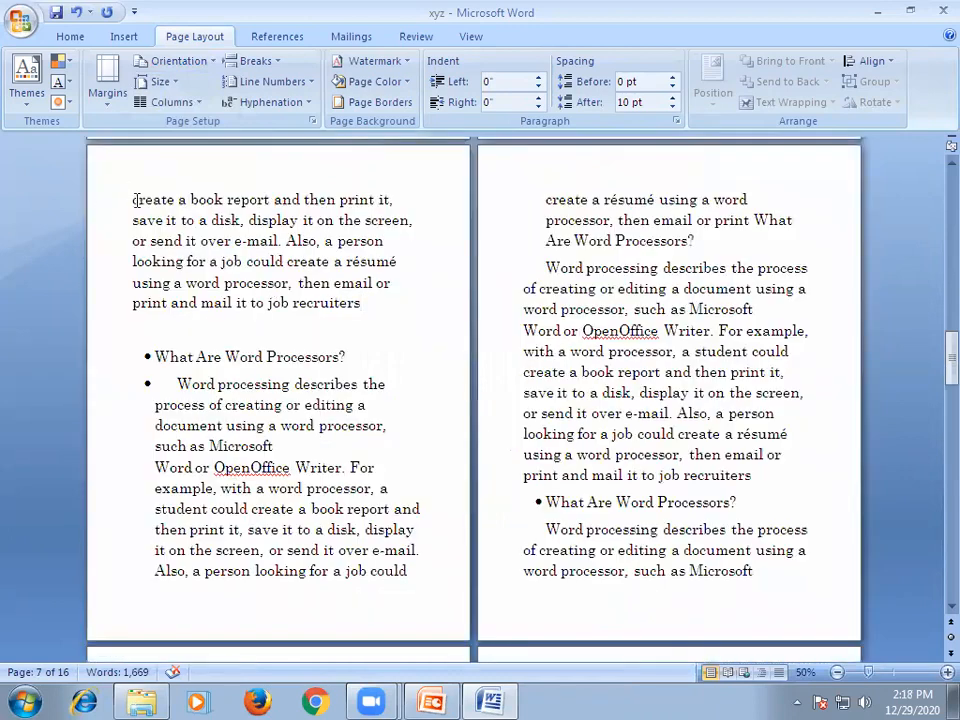
# Lay out all the text on page 7, from "create a book report" to the page's end, in two columns.
pyautogui.moveTo(133, 199); pyautogui.dragTo(388, 212)
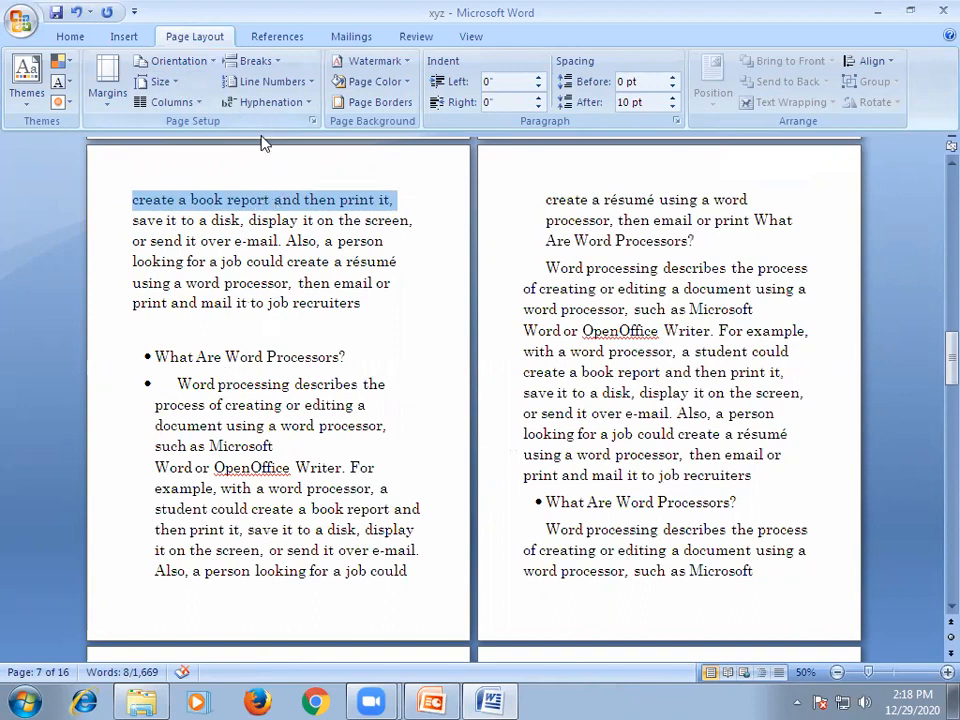
pyautogui.click(305, 404)
pyautogui.moveTo(131, 199); pyautogui.dragTo(410, 575)
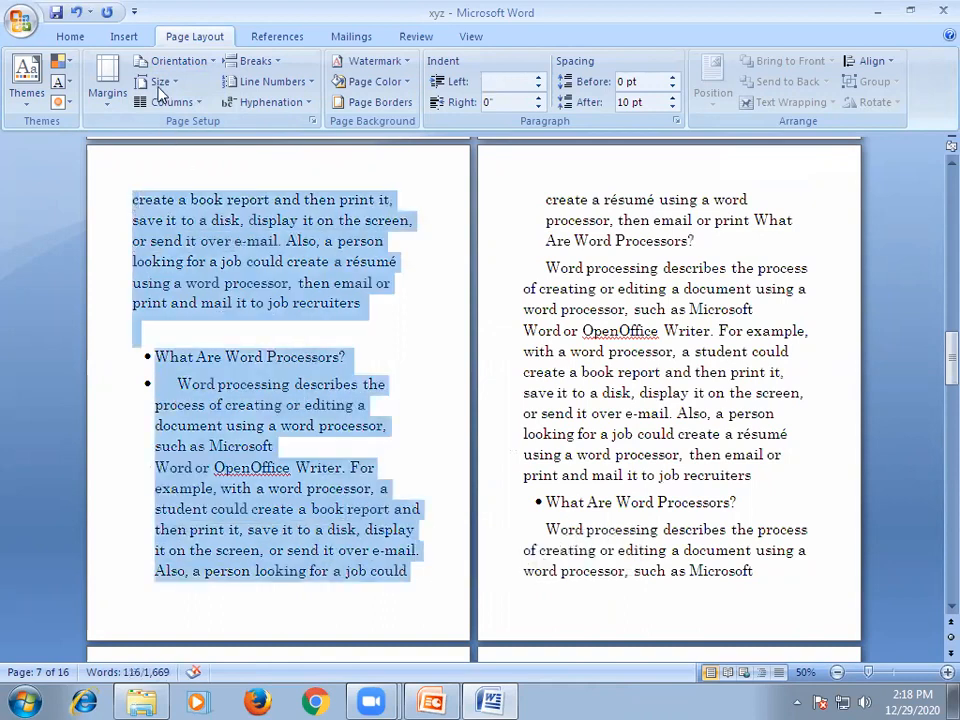
pyautogui.click(196, 104)
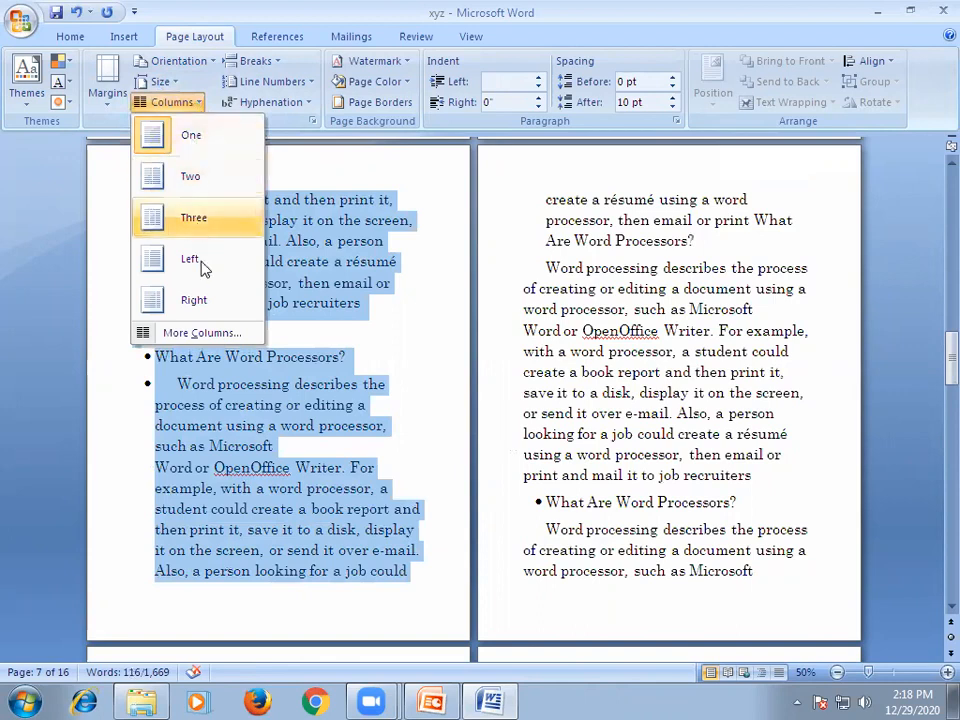
pyautogui.click(183, 183)
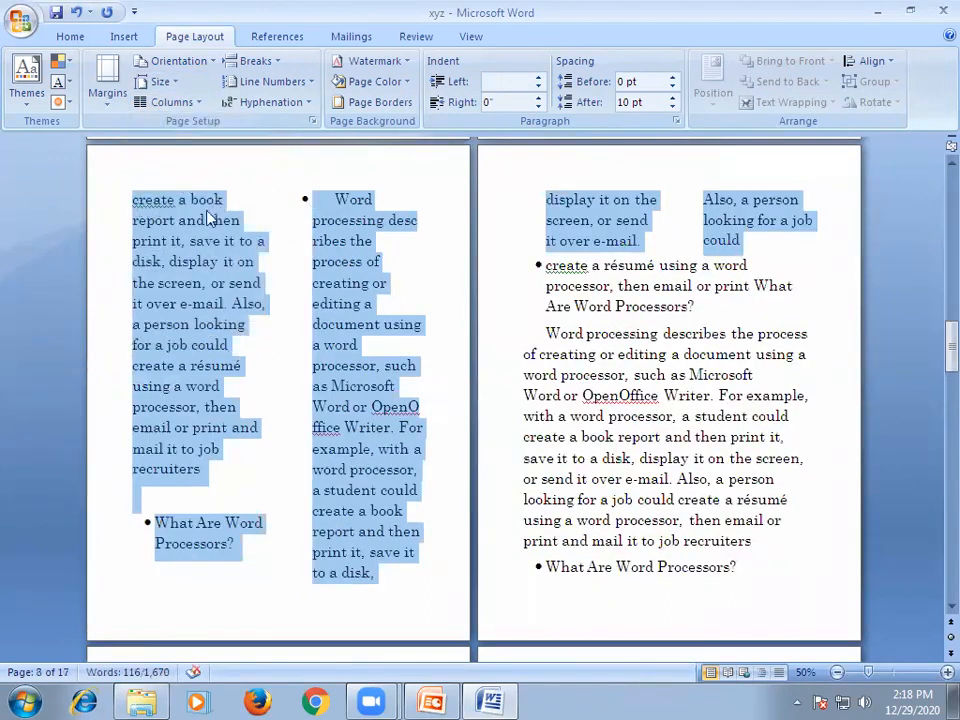
pyautogui.click(281, 325)
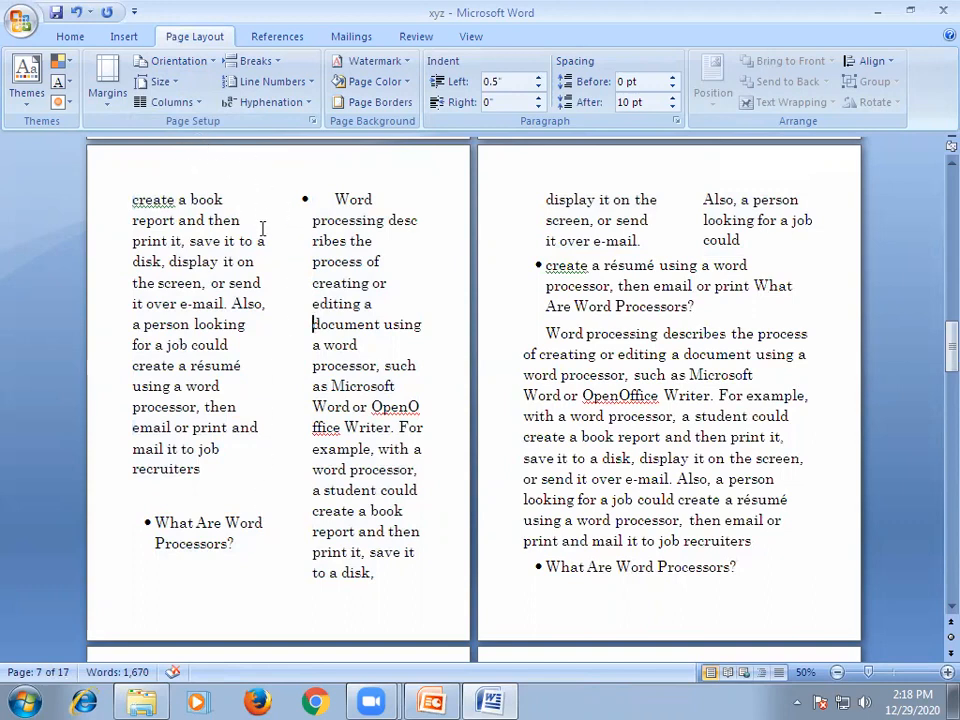
# Set page 7's text from "create a book report" to "save it to a disk," back to one column.
pyautogui.moveTo(130, 198); pyautogui.dragTo(238, 561)
pyautogui.moveTo(336, 199); pyautogui.dragTo(409, 574)
pyautogui.moveTo(133, 200); pyautogui.dragTo(240, 548)
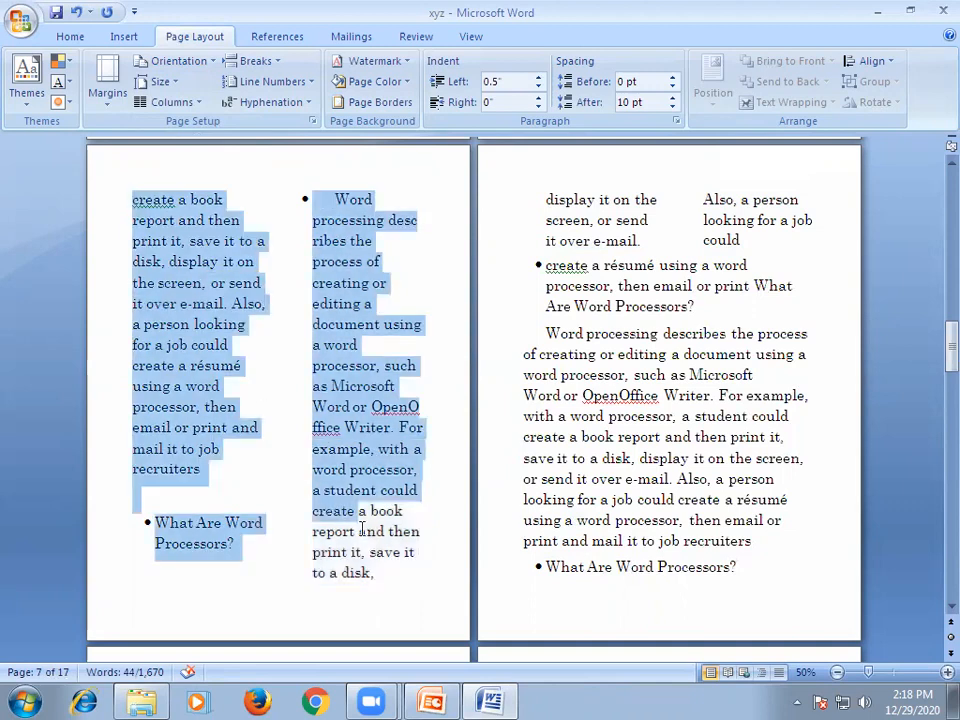
pyautogui.click(170, 101)
pyautogui.click(155, 138)
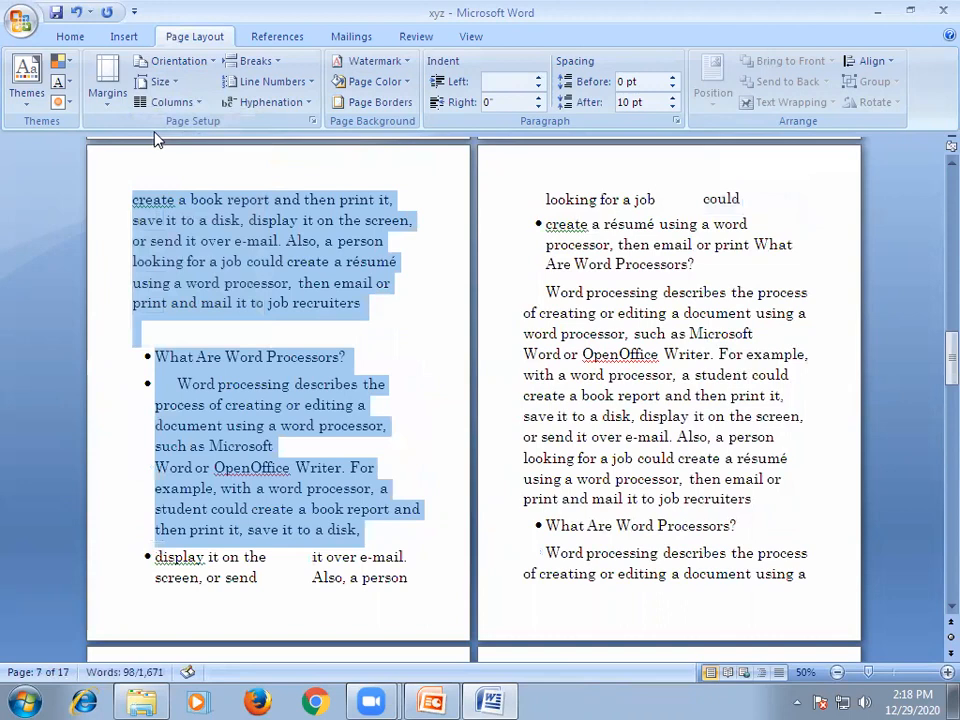
pyautogui.click(416, 343)
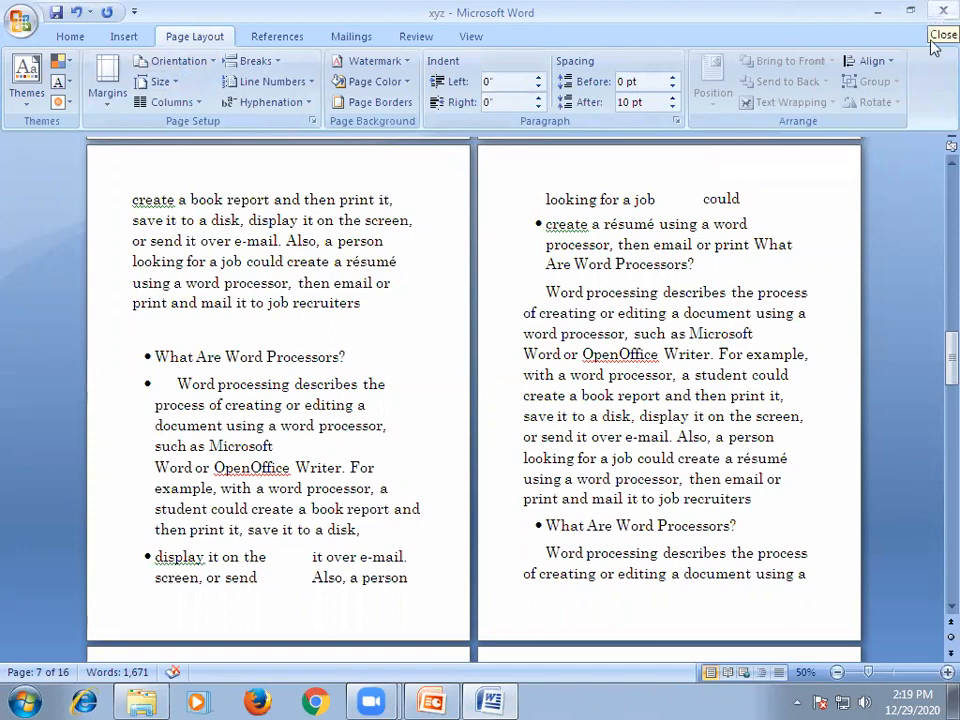
# Open the document in Print Preview.
pyautogui.click(21, 24)
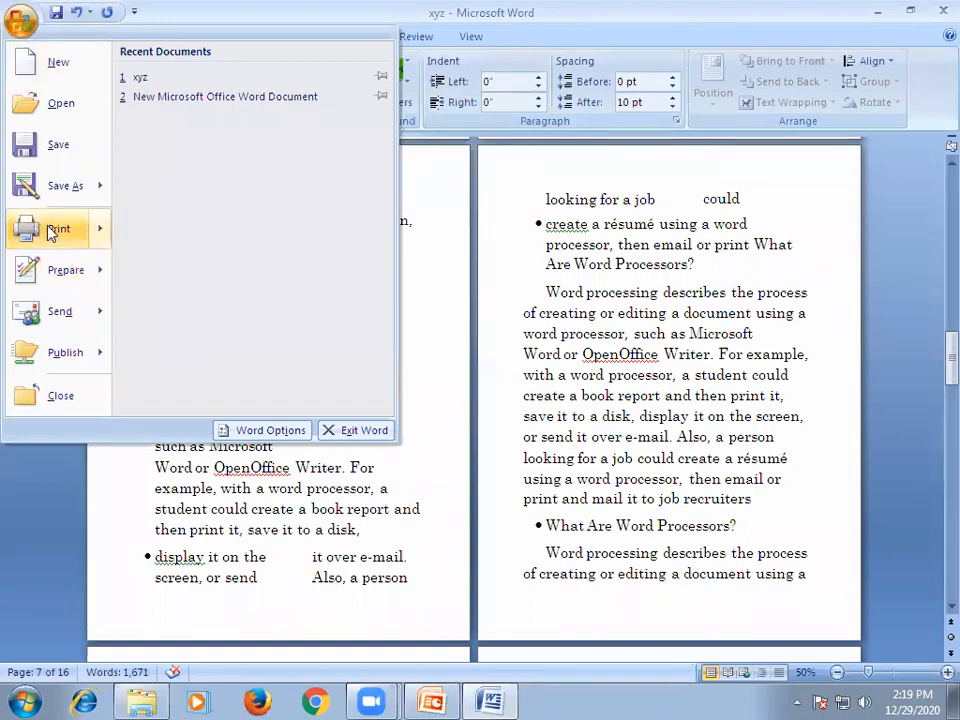
pyautogui.moveTo(50, 232)
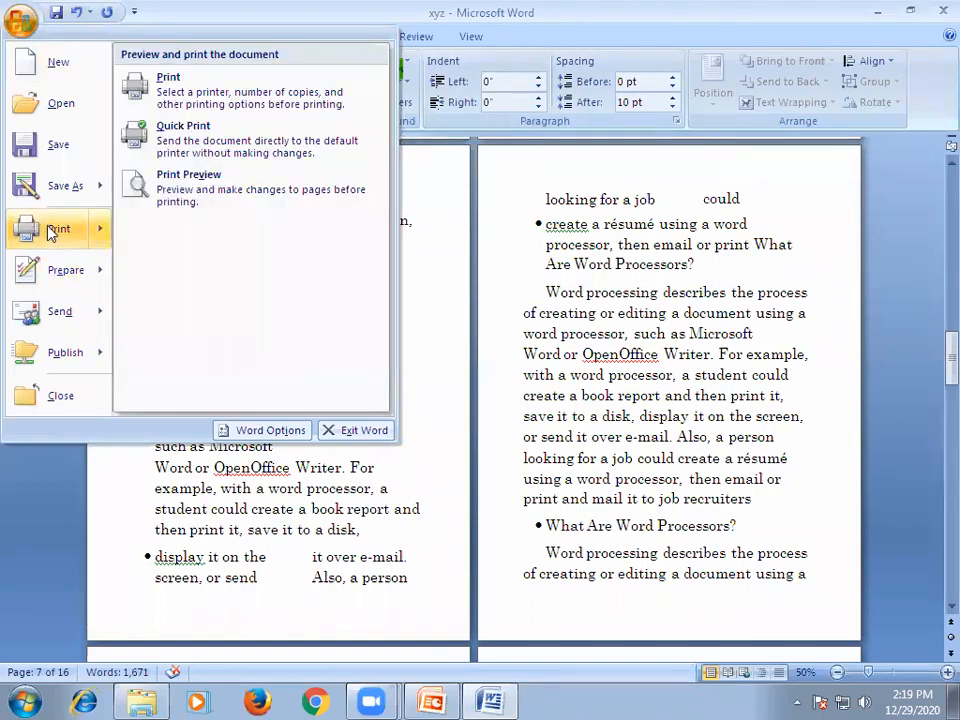
pyautogui.click(194, 188)
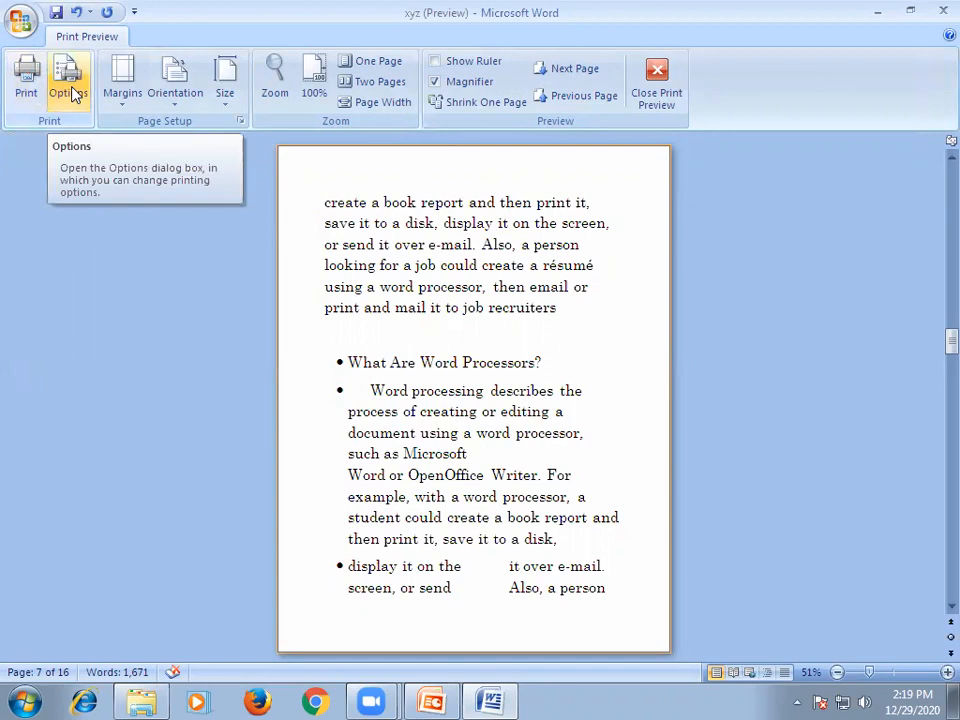
# Review the margin presets and the page orientation choices available in Print Preview without changing them.
pyautogui.click(123, 100)
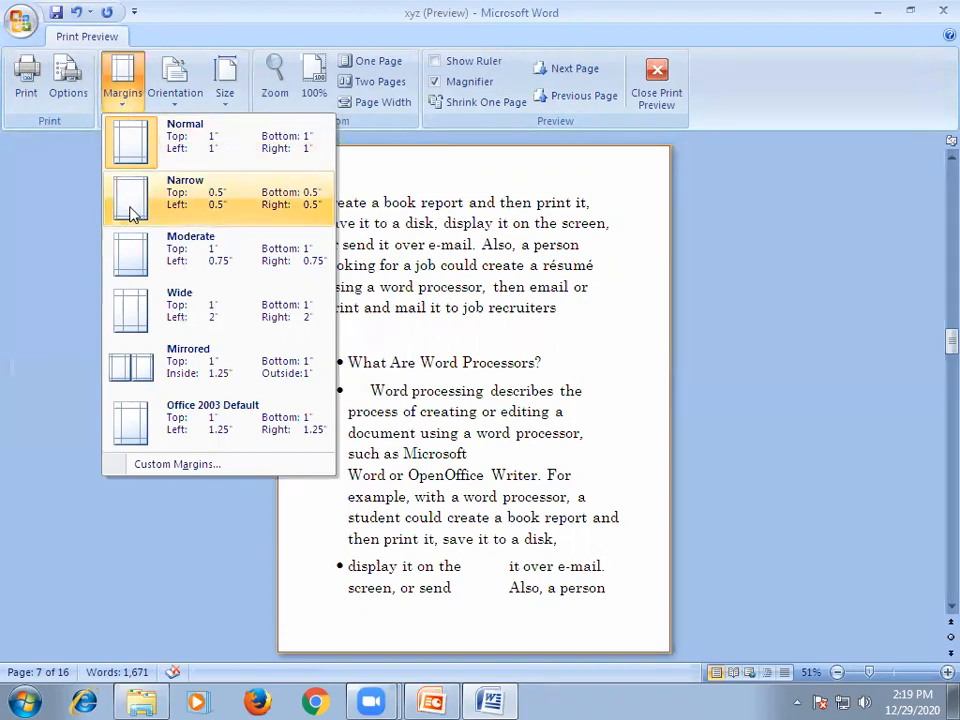
pyautogui.click(47, 197)
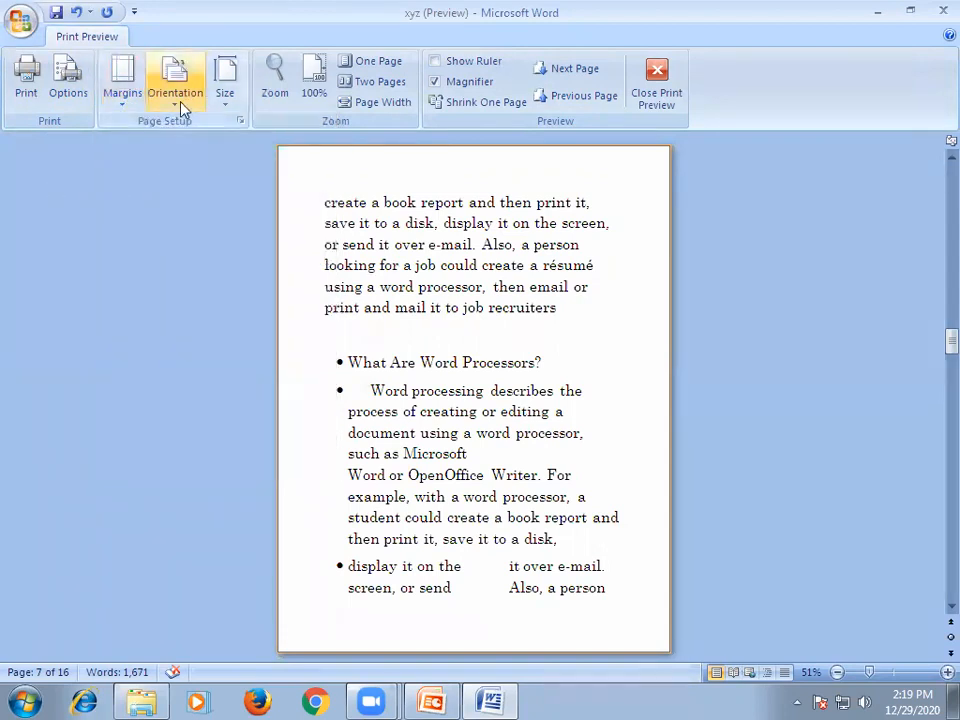
pyautogui.click(182, 107)
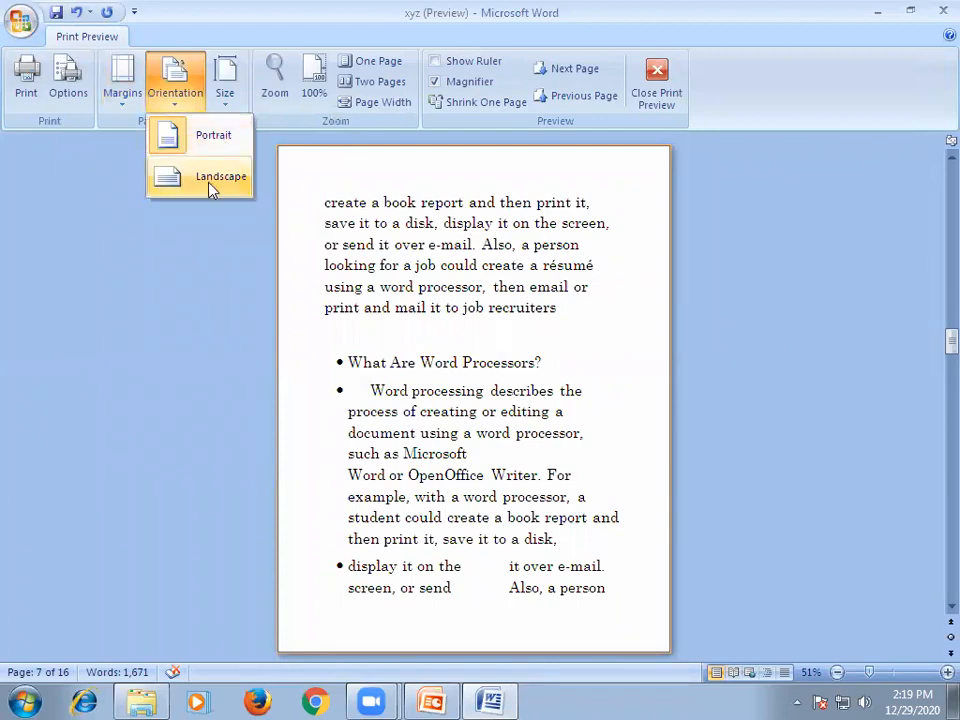
pyautogui.click(117, 215)
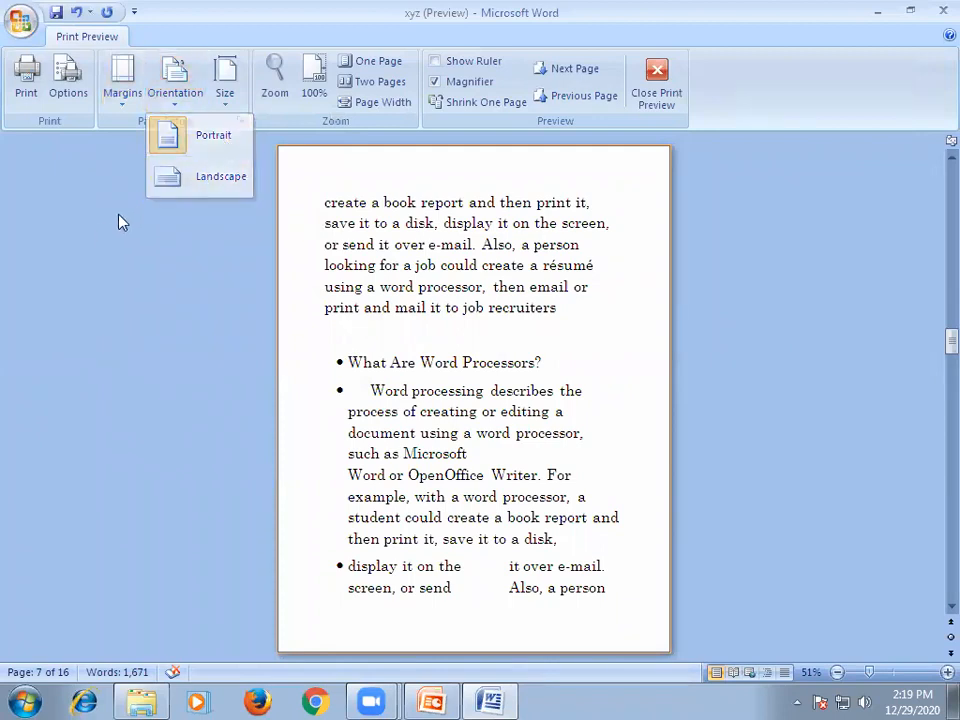
# Set the paper size of the current page's section to A4, 8.27" x 11.69".
pyautogui.click(224, 100)
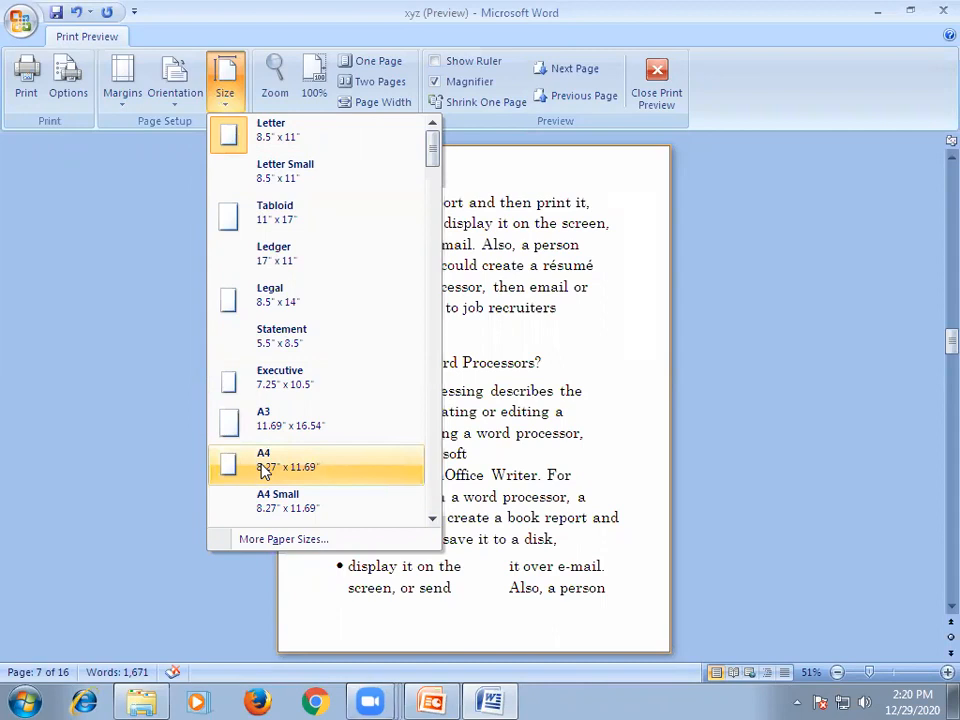
pyautogui.click(709, 207)
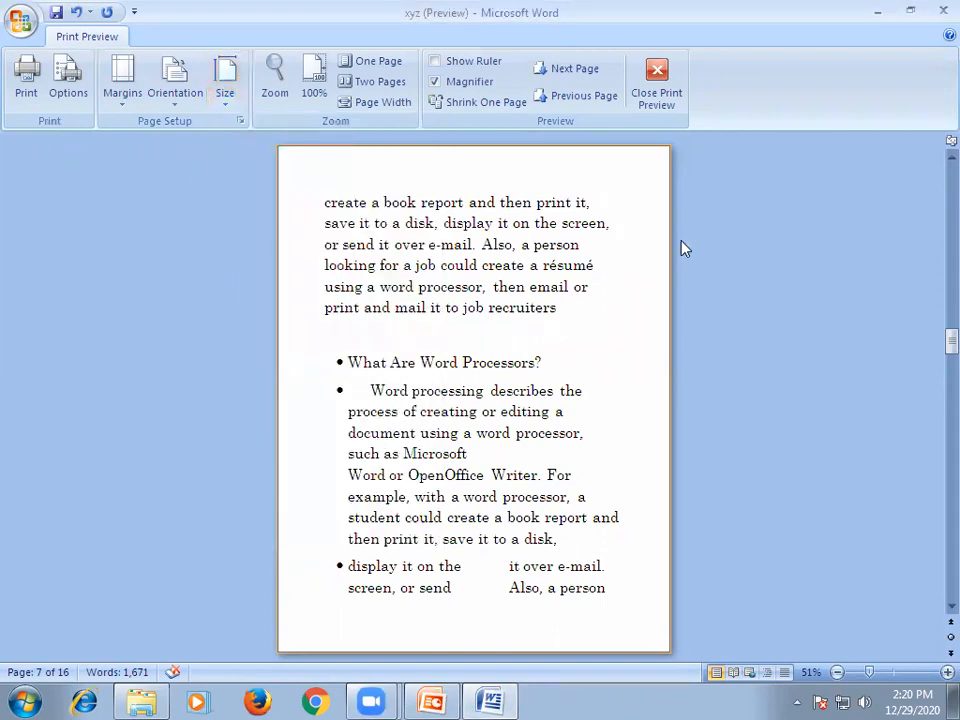
pyautogui.click(225, 92)
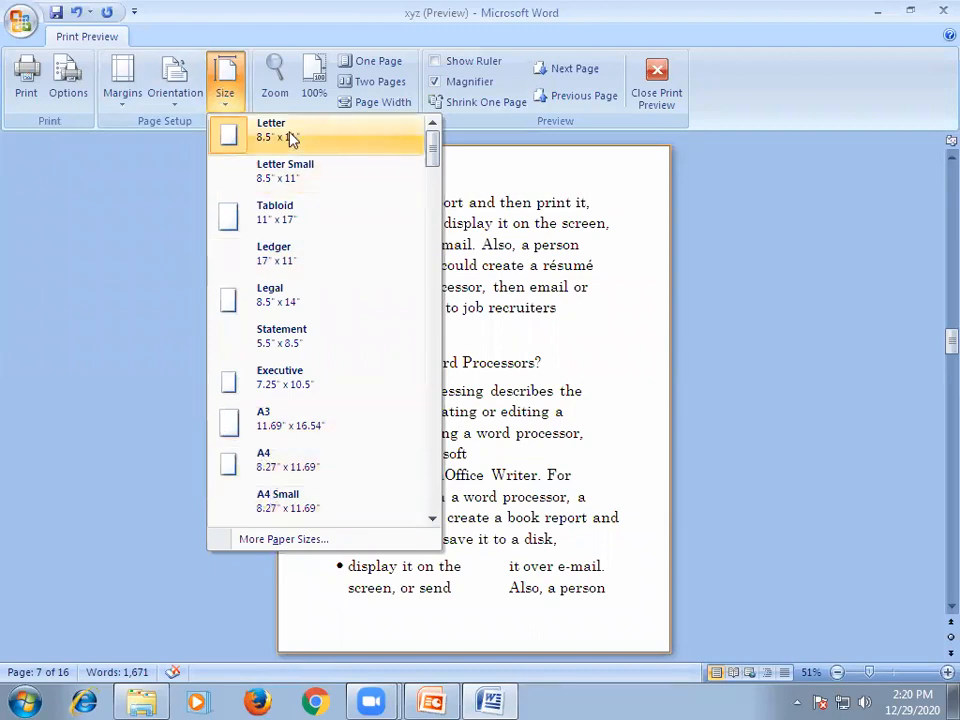
pyautogui.click(298, 472)
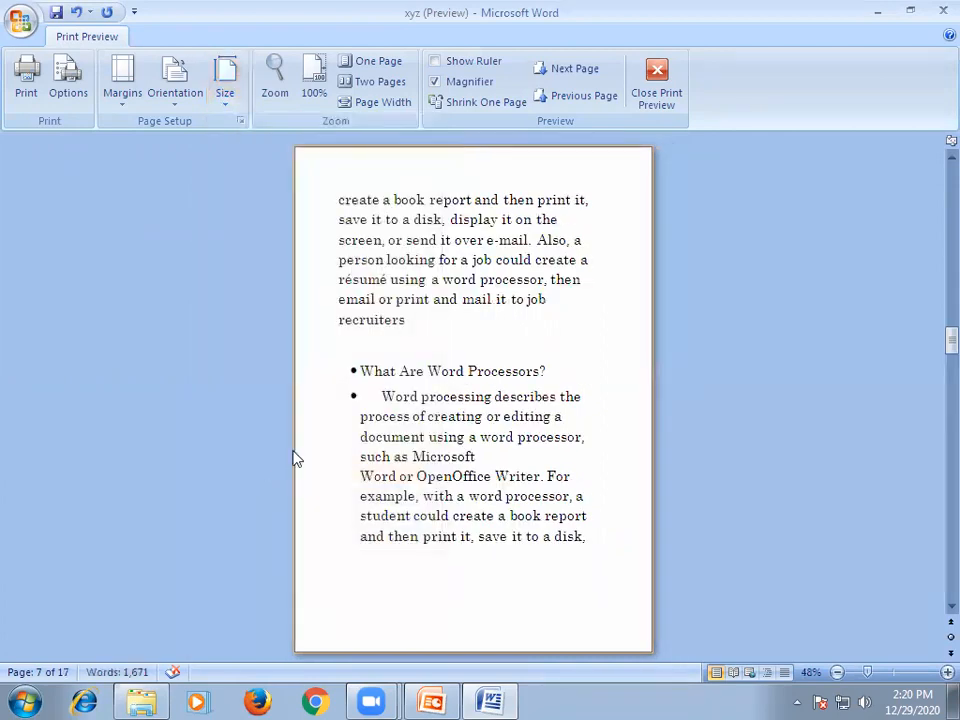
# Look through the first preview pages and return to page 1, keeping the window maximized.
pyautogui.scroll(6, 519, 392)
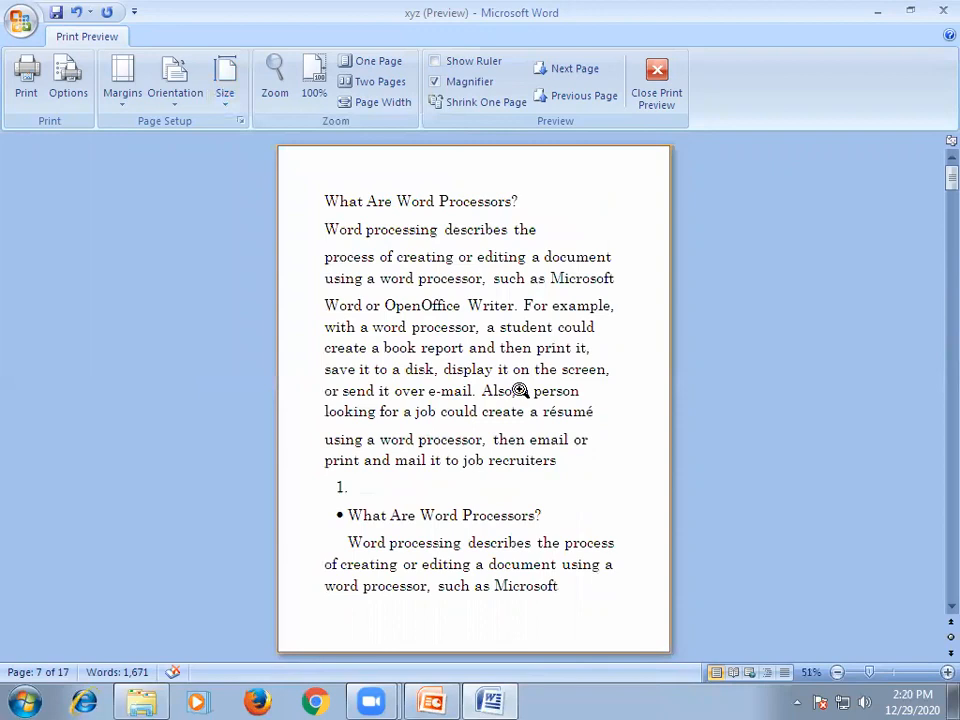
pyautogui.scroll(-2, 510, 343)
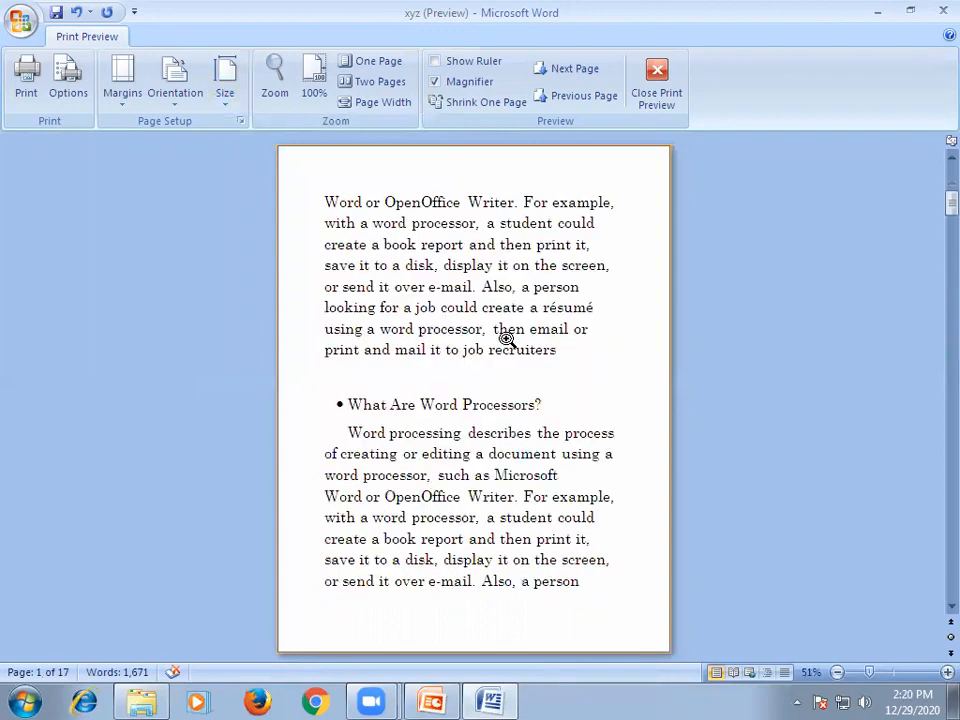
pyautogui.scroll(-4, 507, 340)
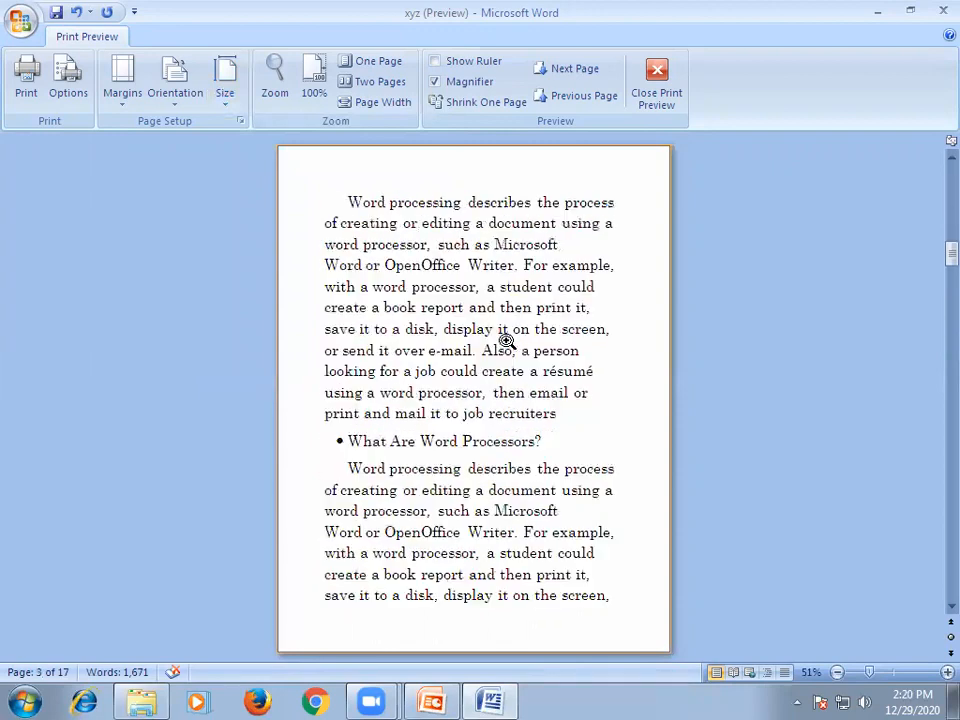
pyautogui.moveTo(951, 256); pyautogui.dragTo(933, 182)
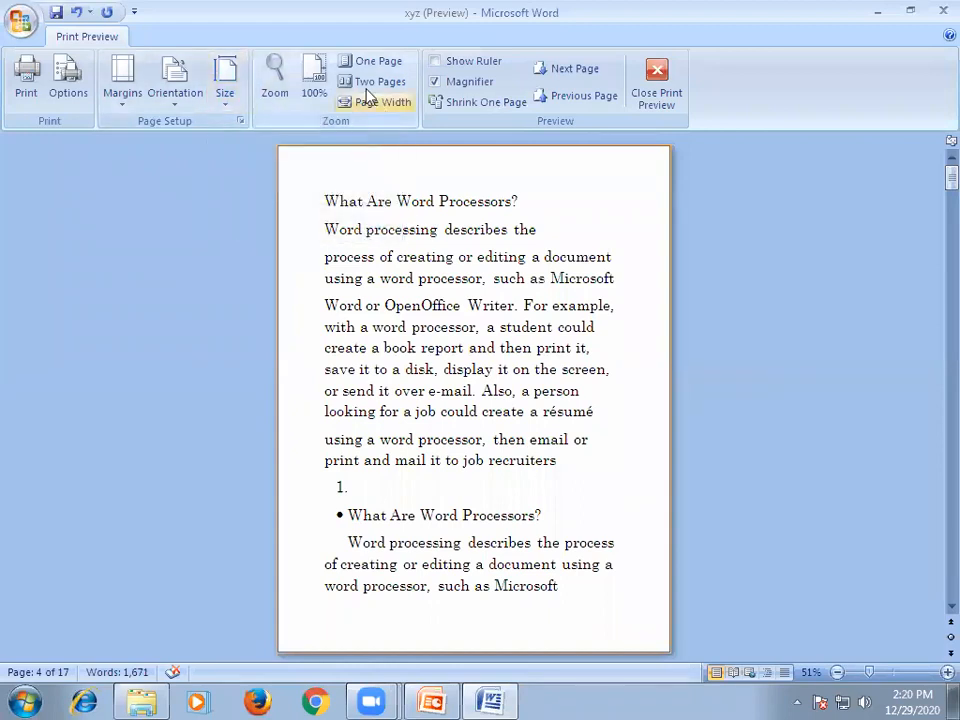
pyautogui.click(918, 6)
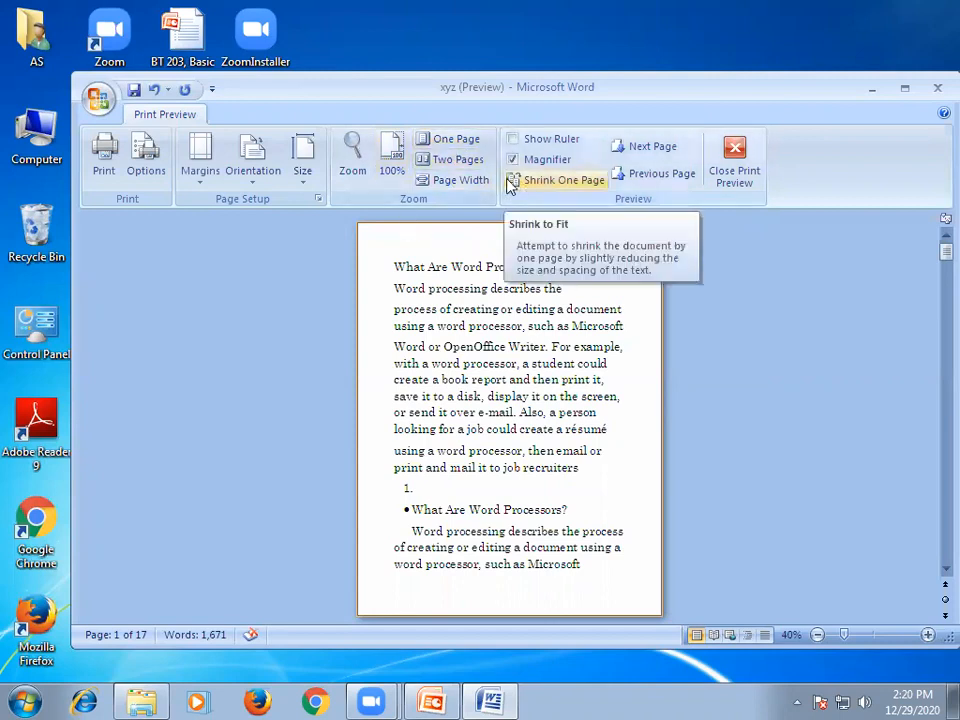
pyautogui.click(905, 89)
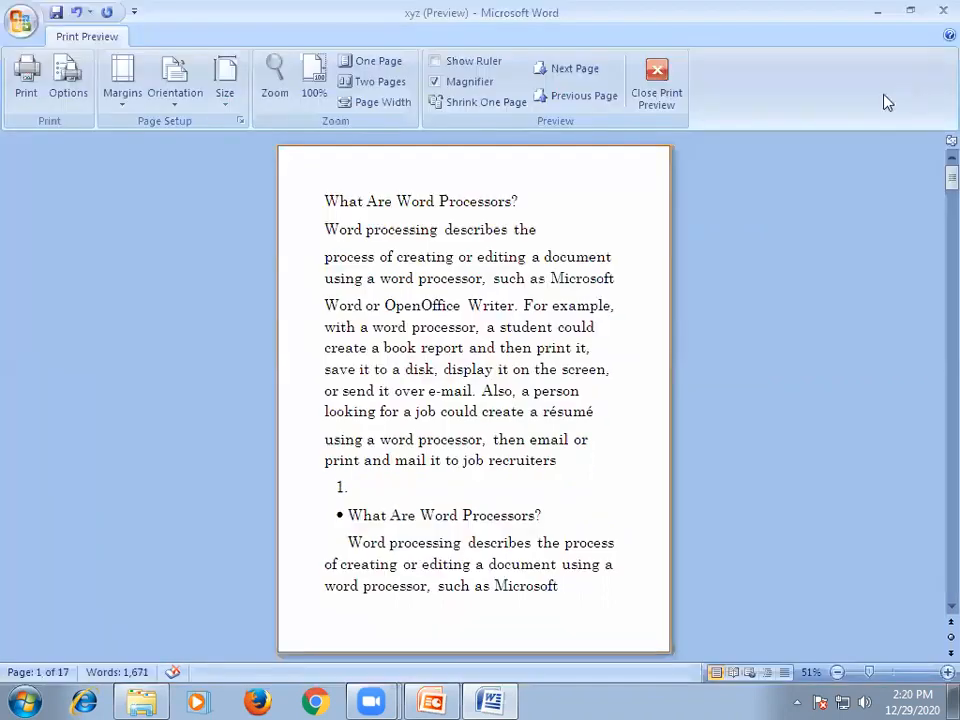
# Open the print settings and view the available printers, keeping Microsoft XPS Document Writer.
pyautogui.click(27, 86)
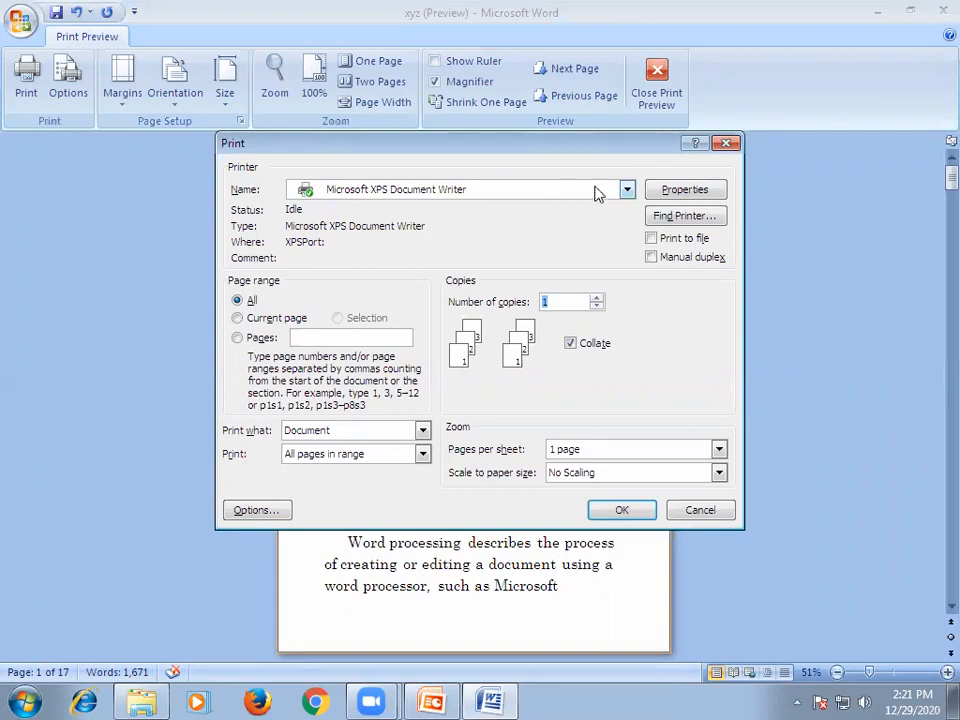
pyautogui.click(627, 189)
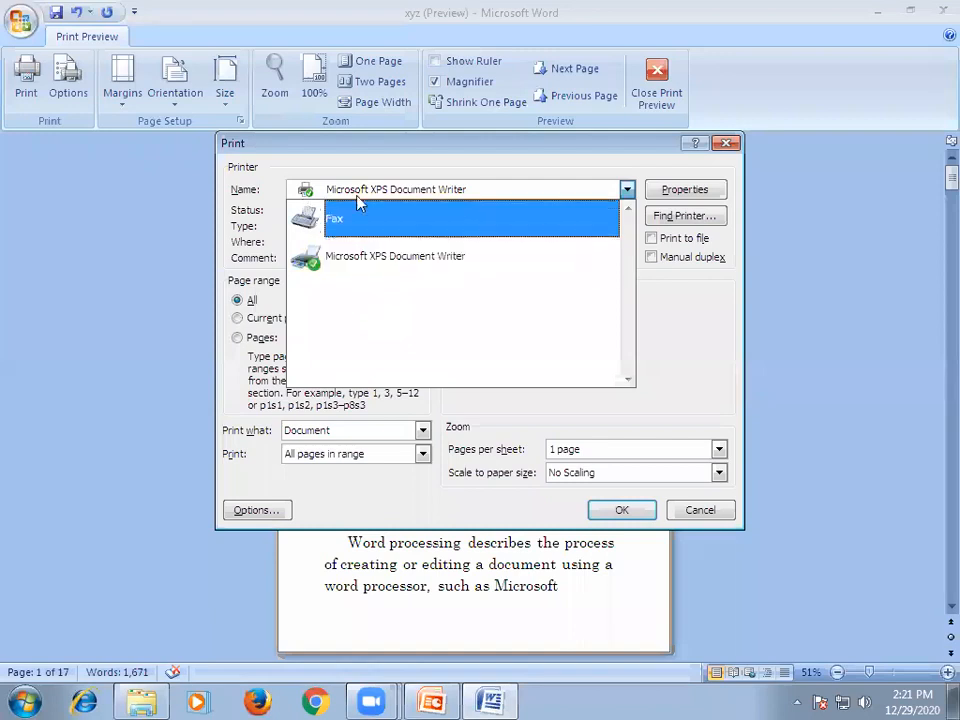
pyautogui.click(627, 190)
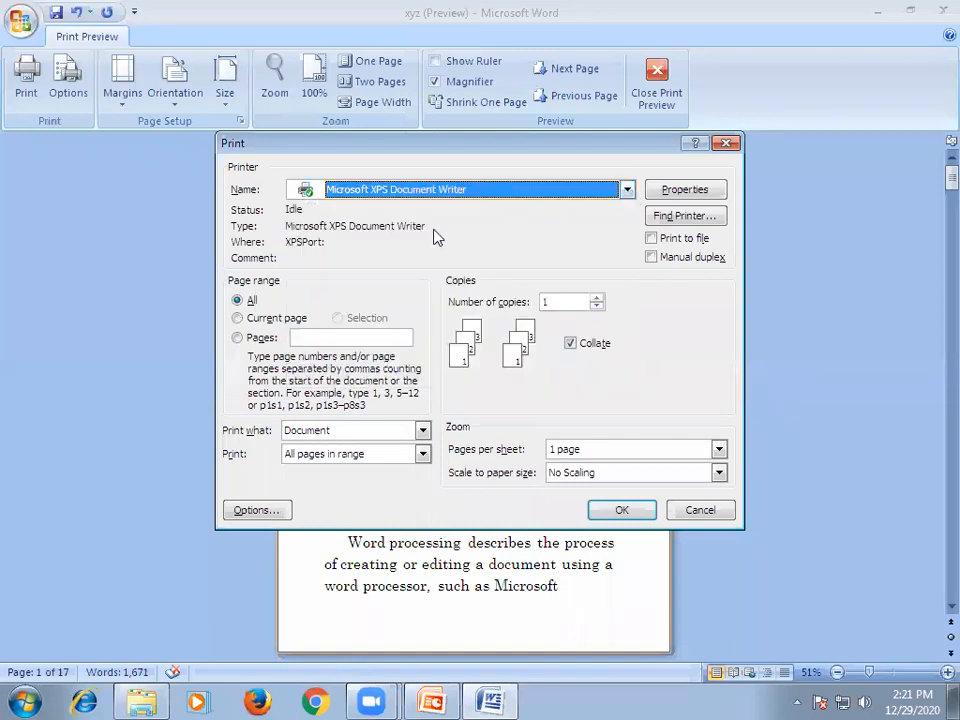
# Switch the print range from the current page to specific pages and enter 1-9.
pyautogui.click(238, 318)
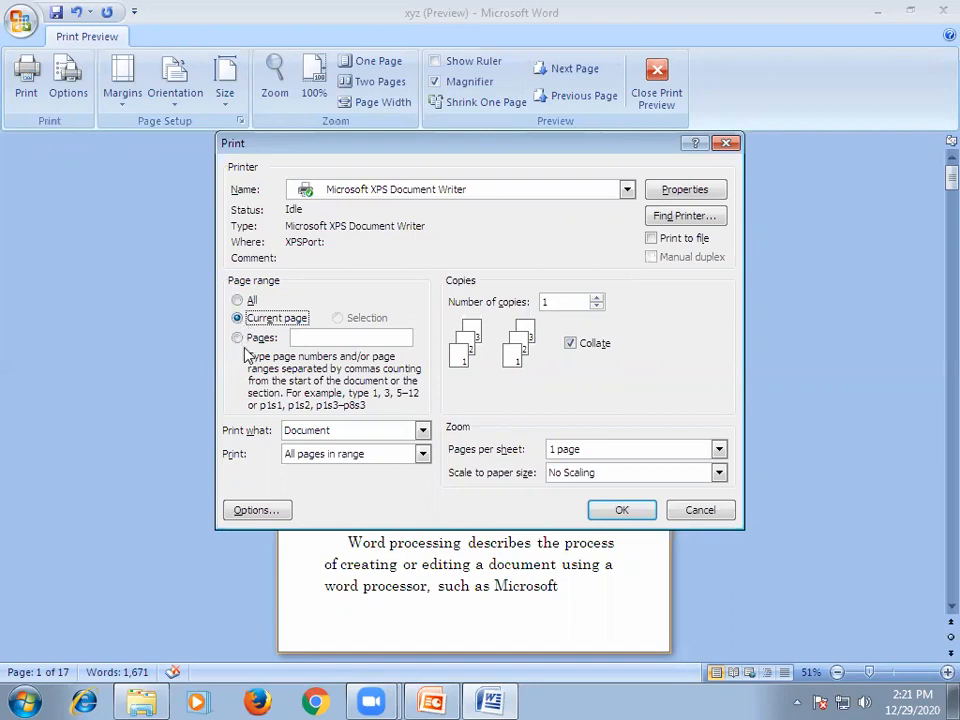
pyautogui.click(238, 339)
pyautogui.click(306, 337)
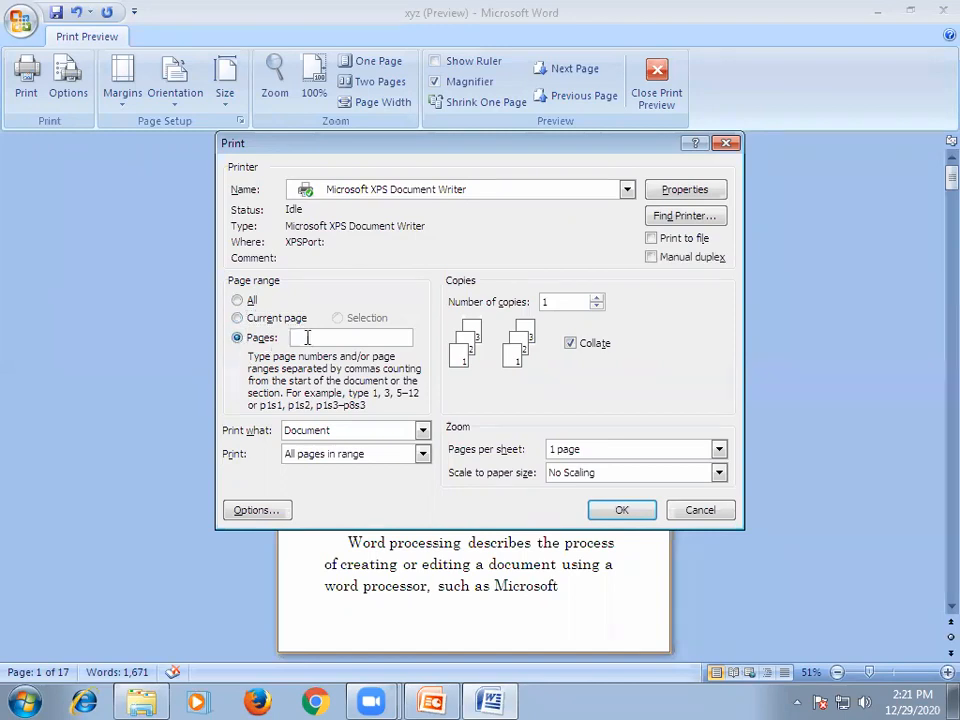
pyautogui.write('1-9')
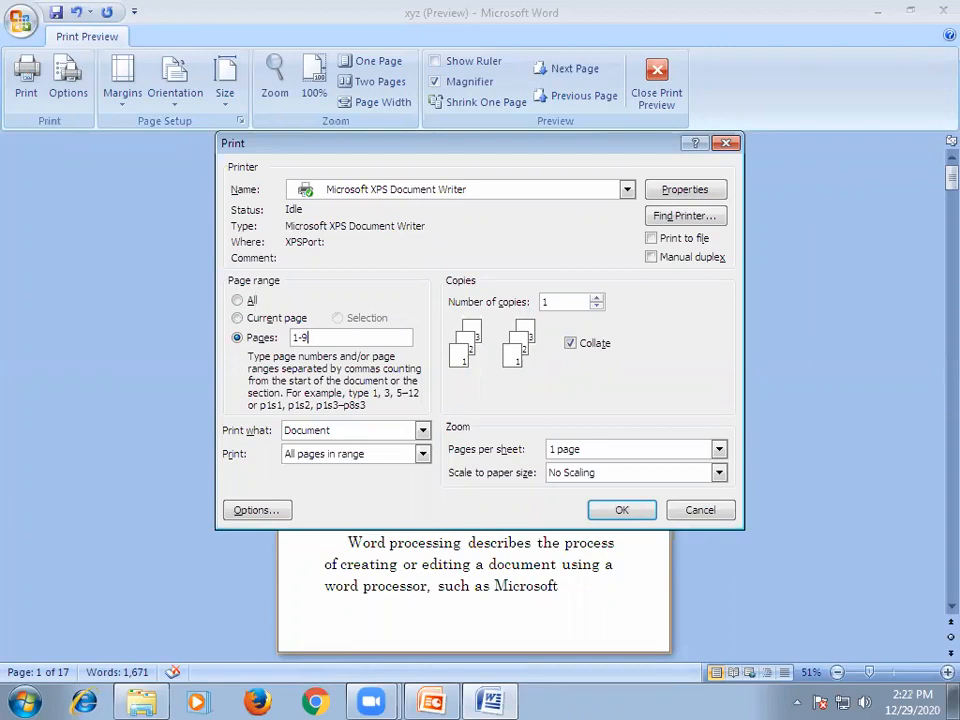
# Change the print range to the individual pages 1,2,5,8,11.
pyautogui.press('BackSpace')
pyautogui.press('BackSpace')
pyautogui.write(',2,5,8,11')
# Replace the individual page numbers in the print range with 1-10.
pyautogui.press('BackSpace')
pyautogui.press('BackSpace')
pyautogui.press('BackSpace')
pyautogui.press('BackSpace')
pyautogui.press('BackSpace')
pyautogui.press('BackSpace')
pyautogui.press('BackSpace')
pyautogui.press('BackSpace')
pyautogui.press('BackSpace')
pyautogui.press('BackSpace')
pyautogui.click(297, 337)
pyautogui.write('1-10')
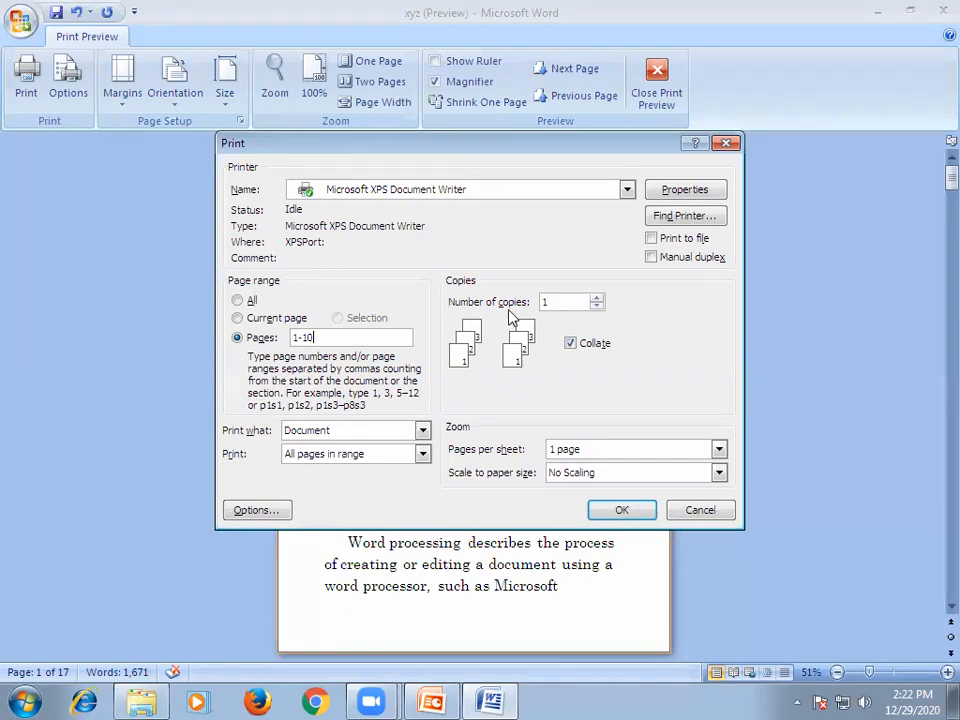
# Set the number of printed copies to 2.
pyautogui.click(596, 299)
pyautogui.click(596, 299)
pyautogui.click(596, 299)
pyautogui.click(596, 299)
pyautogui.click(597, 306)
pyautogui.click(597, 306)
pyautogui.click(597, 306)
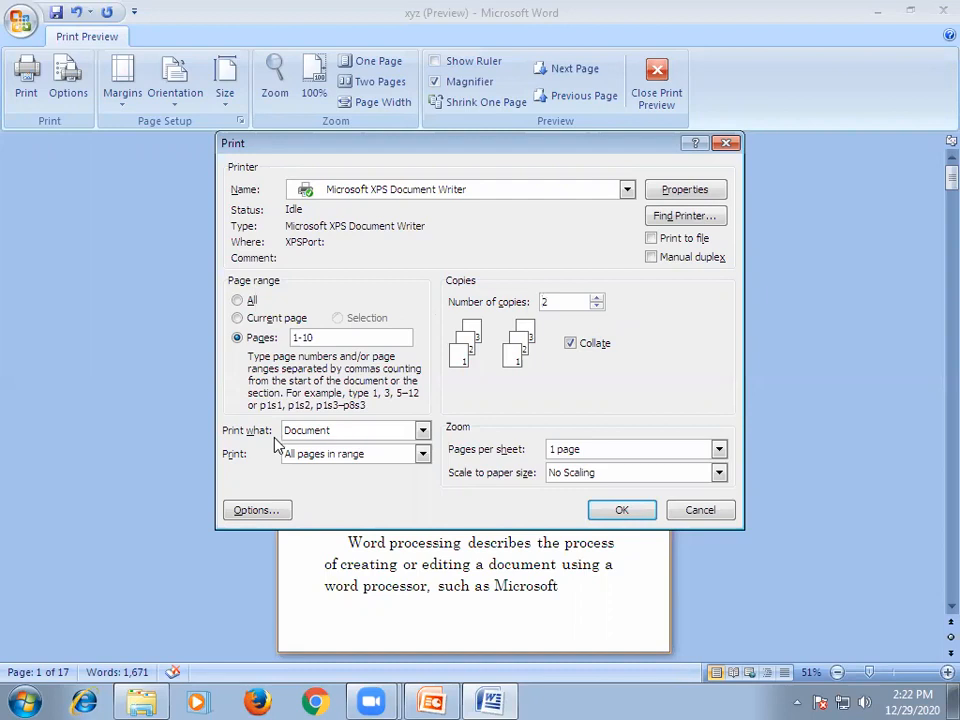
# Set the content to print to Document properties and return it to Document.
pyautogui.click(423, 431)
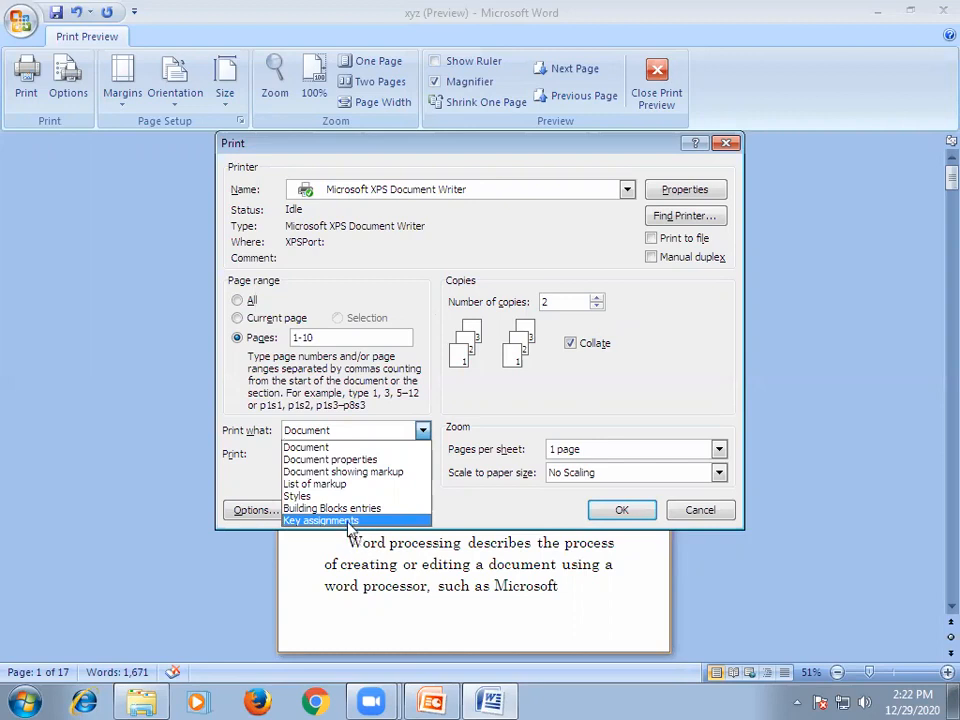
pyautogui.click(317, 459)
pyautogui.click(422, 430)
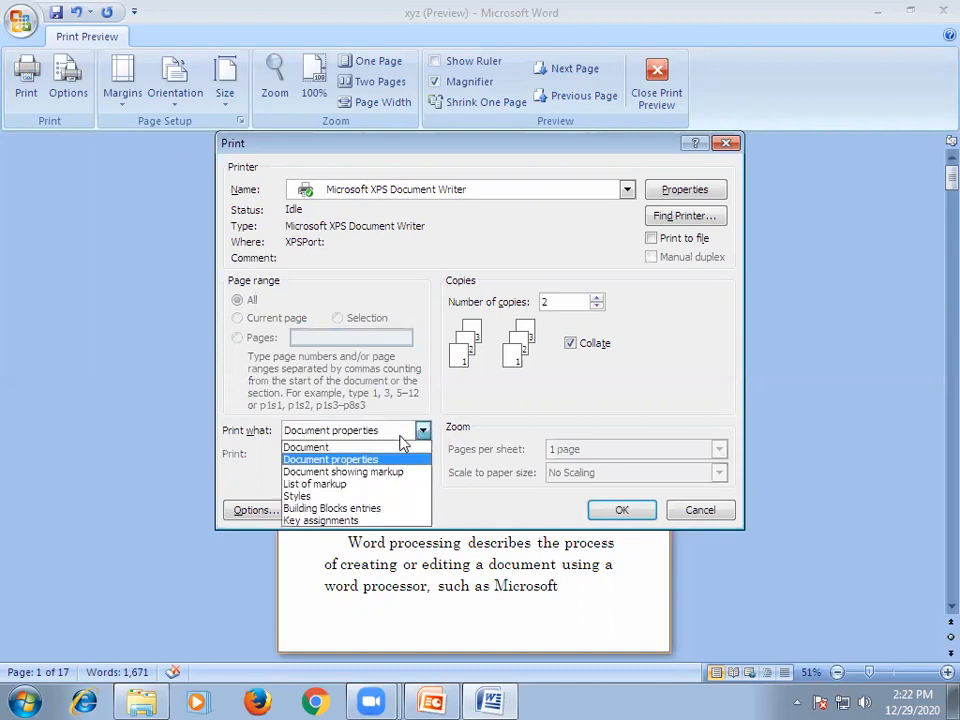
pyautogui.click(306, 447)
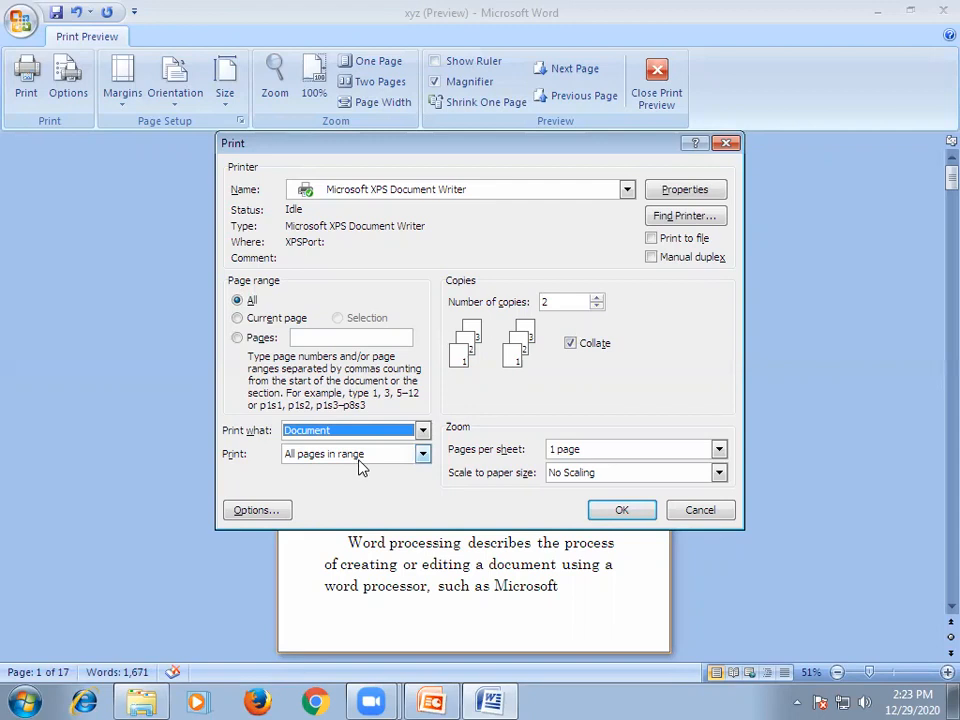
# Choose to print only Odd pages, switch that to Even pages, and close the print settings without printing.
pyautogui.click(423, 455)
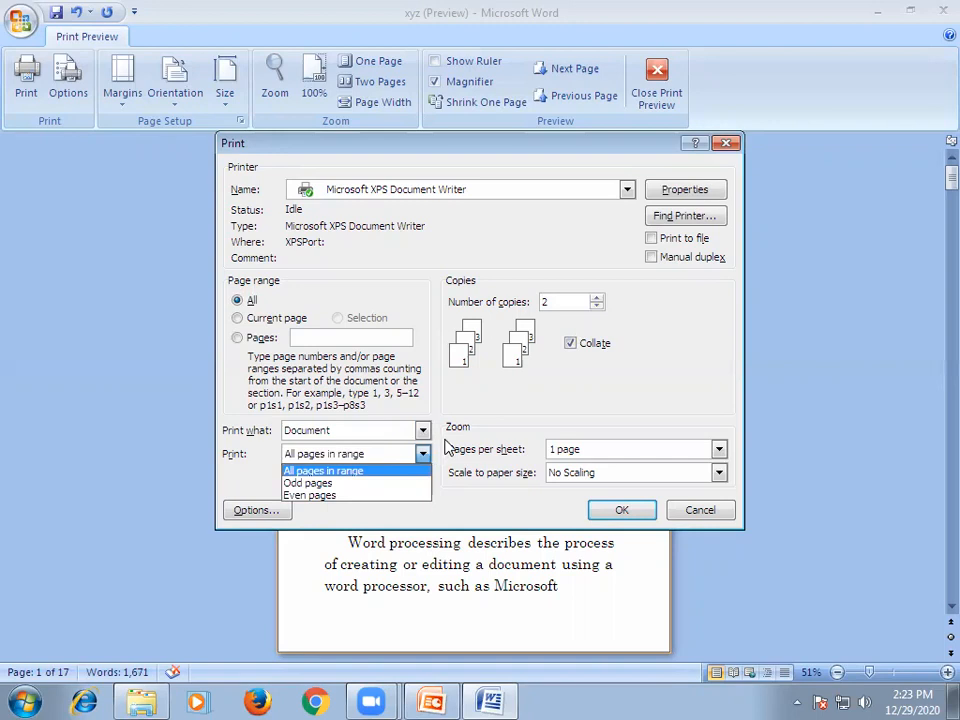
pyautogui.click(300, 484)
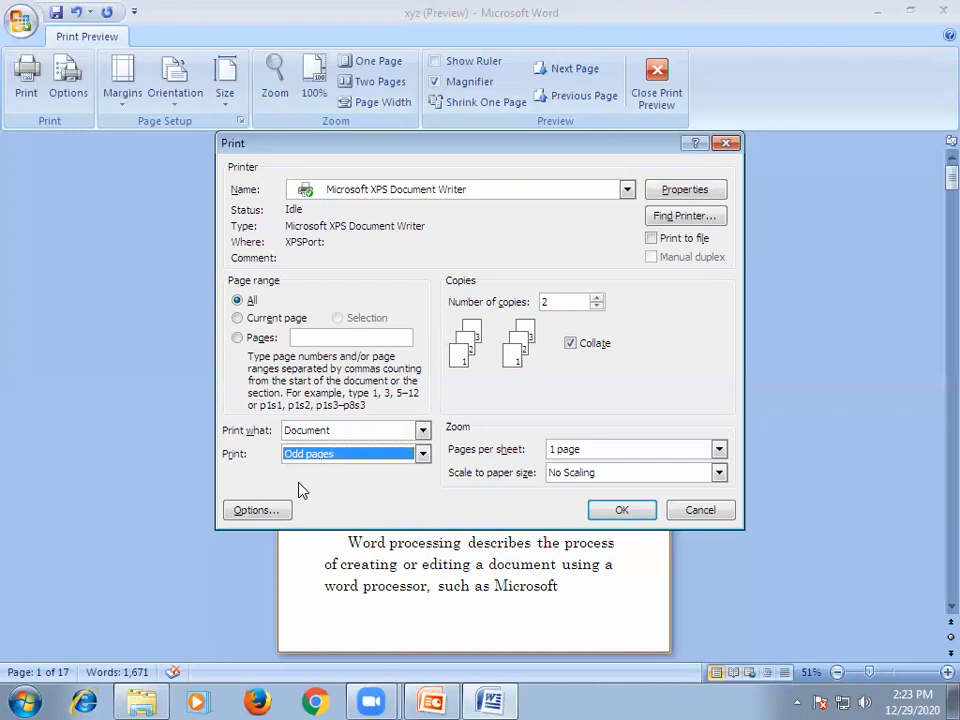
pyautogui.click(422, 455)
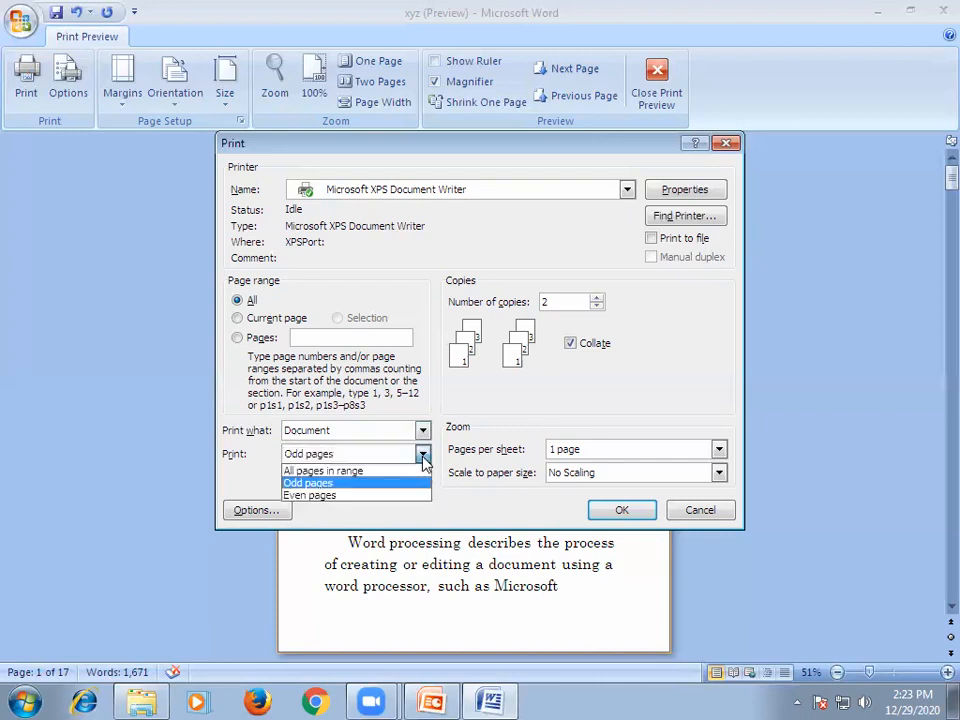
pyautogui.click(306, 496)
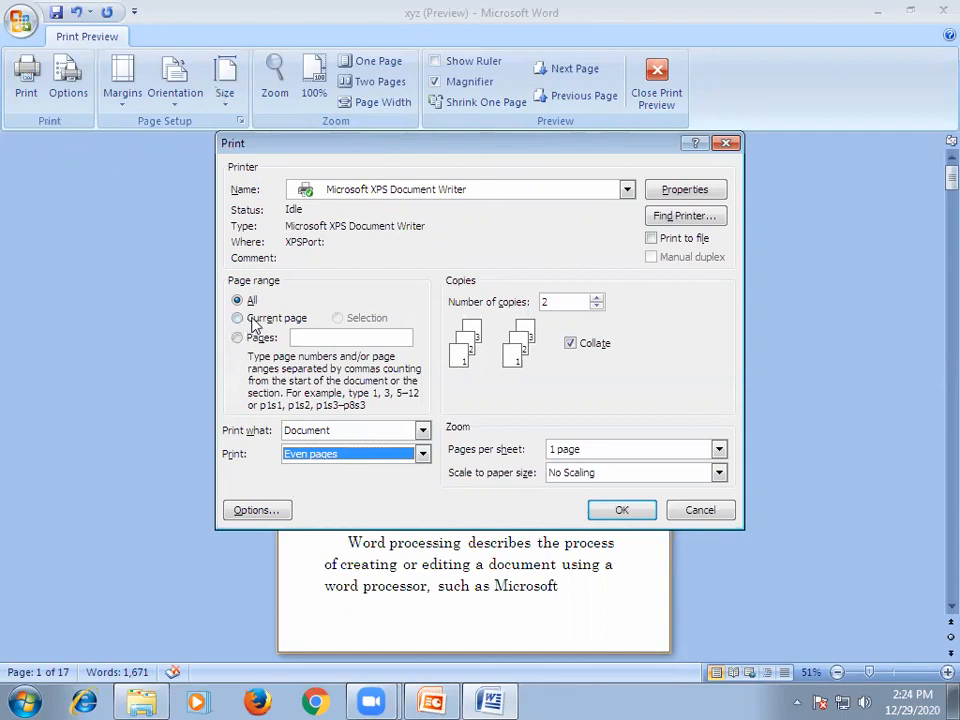
pyautogui.click(725, 145)
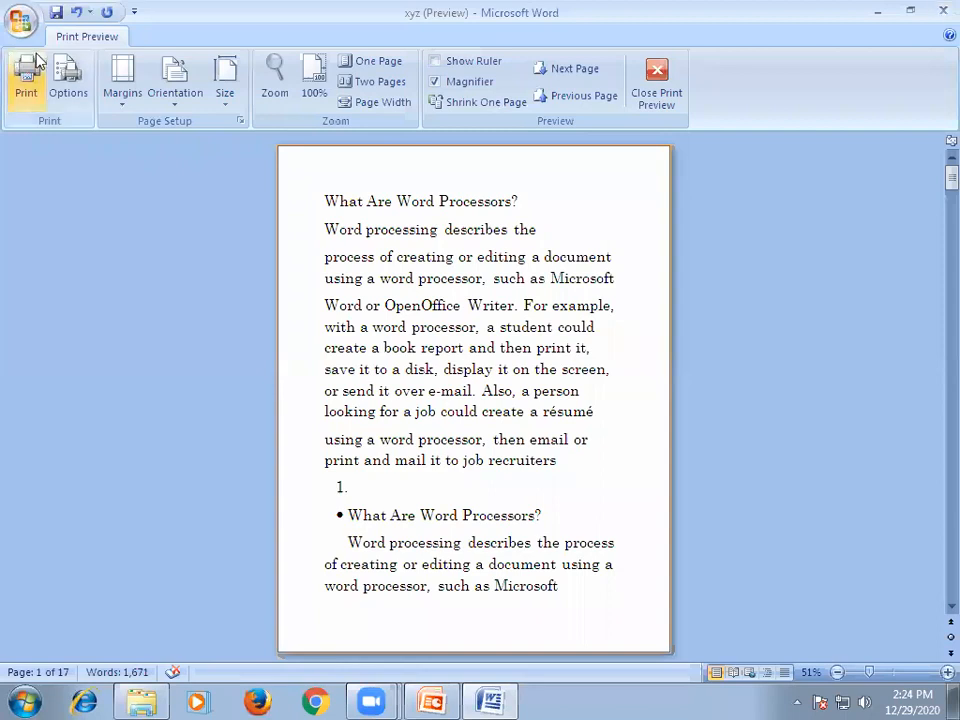
# Switch to the PowerPoint presentation "unit 1 ms office", start the slide show from slide 10, and advance to the Page Setup slide.
pyautogui.click(430, 700)
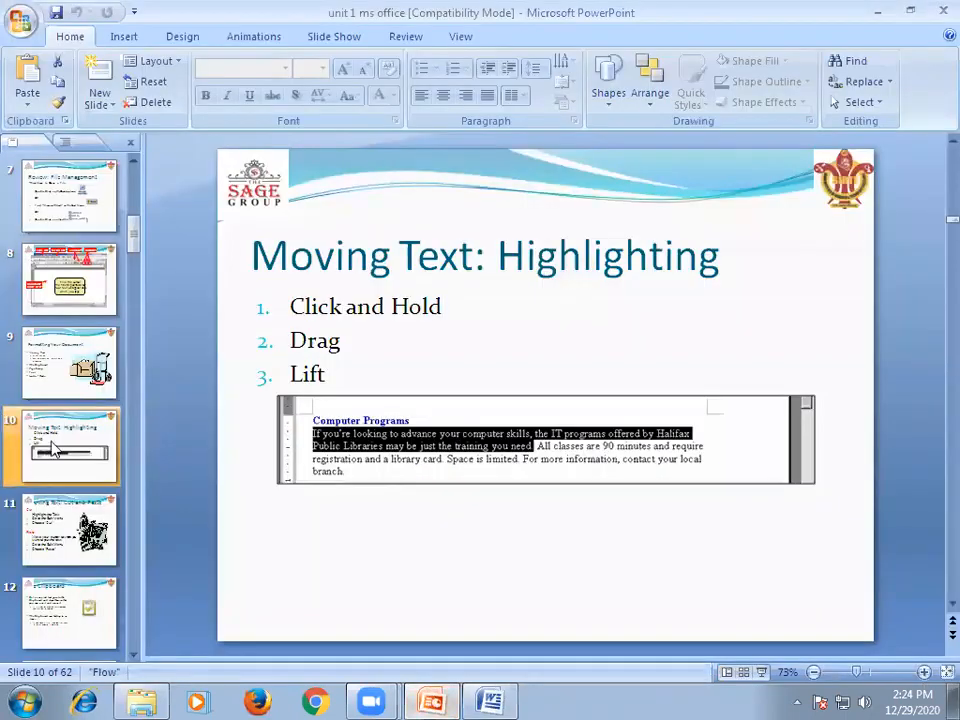
pyautogui.click(759, 674)
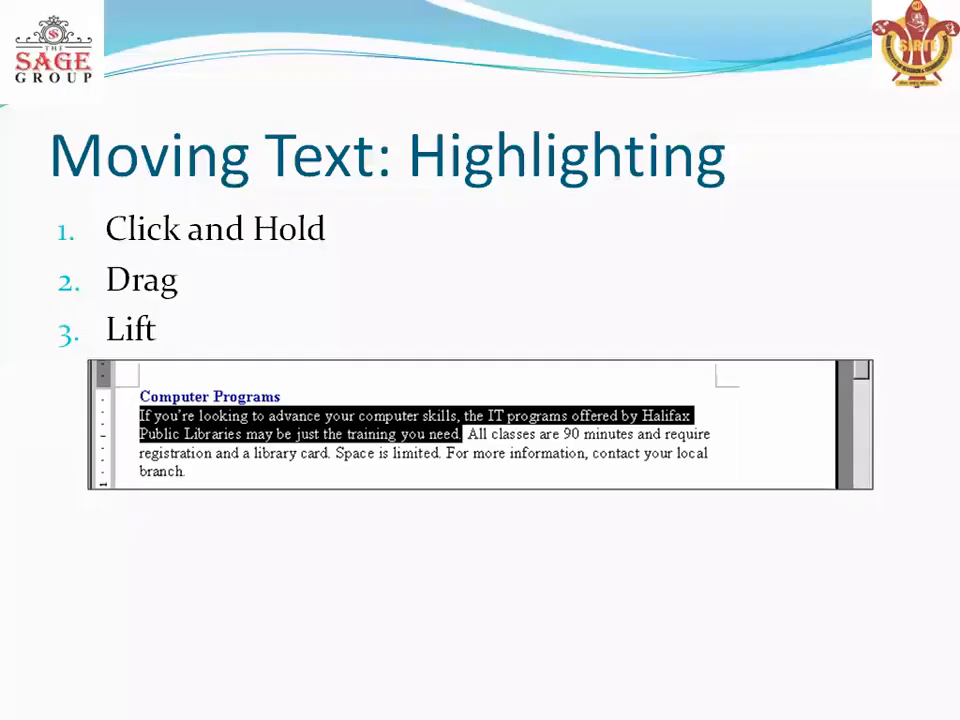
pyautogui.click(617, 292)
pyautogui.click(618, 291)
pyautogui.click(619, 290)
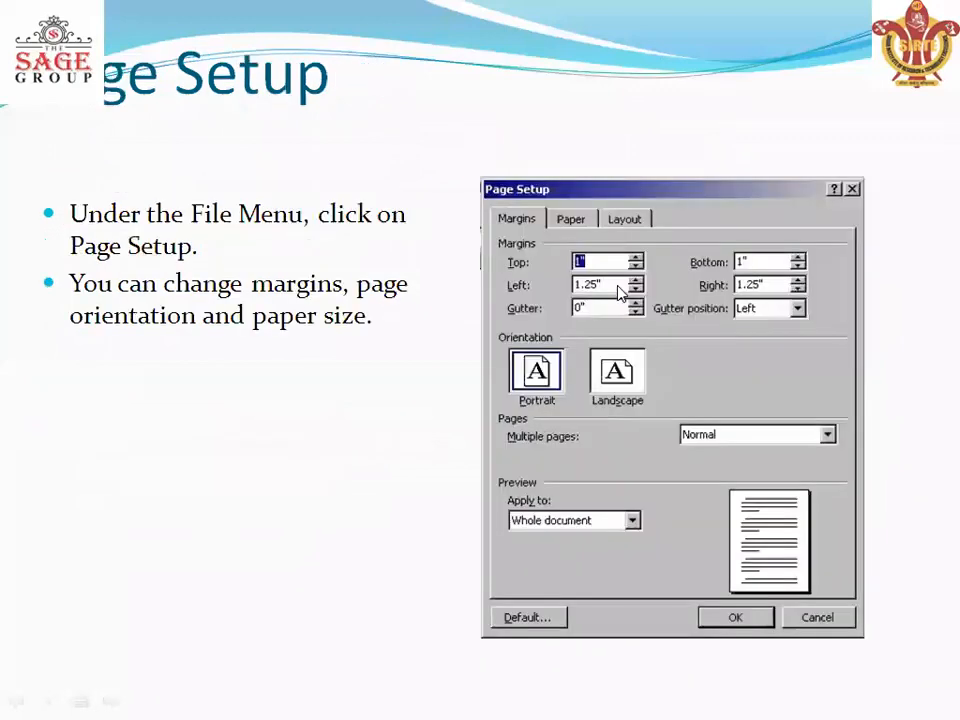
pyautogui.click(620, 291)
pyautogui.press('Left')
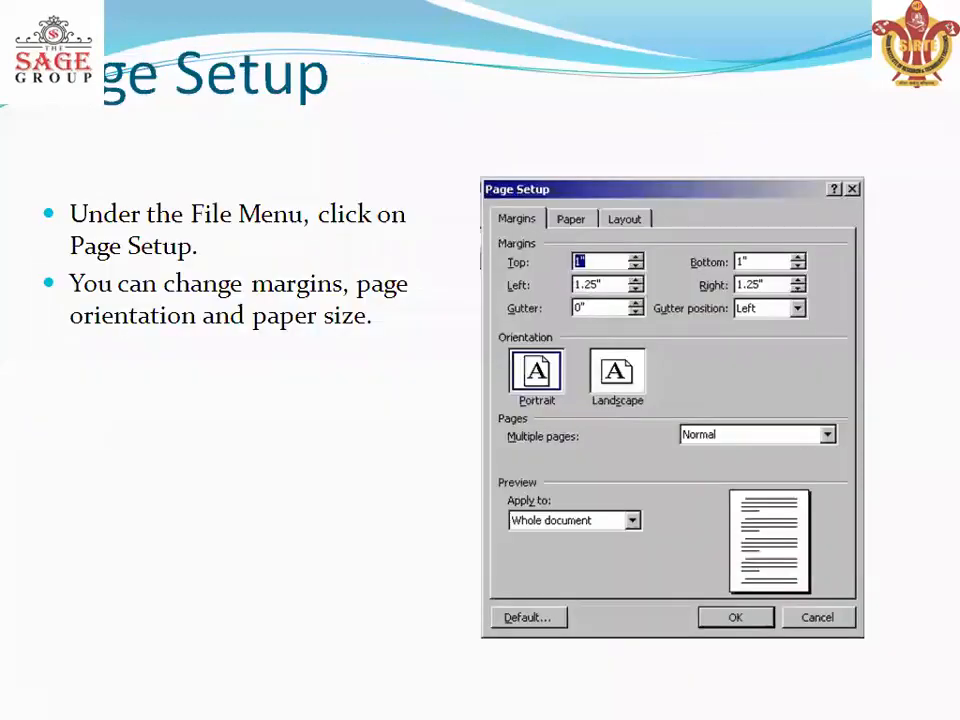